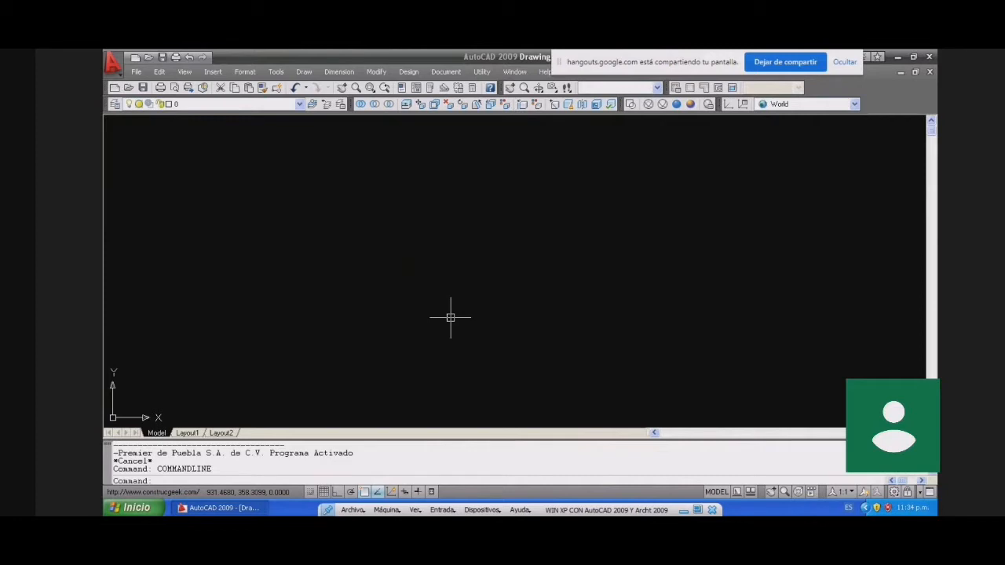
Step: Draw a rectangle from the origin 0,0,0, 5 units long and 3 units wide, using the Dimensions option
{"action": "type", "text": "rec"}
{"action": "key", "text": "Return"}
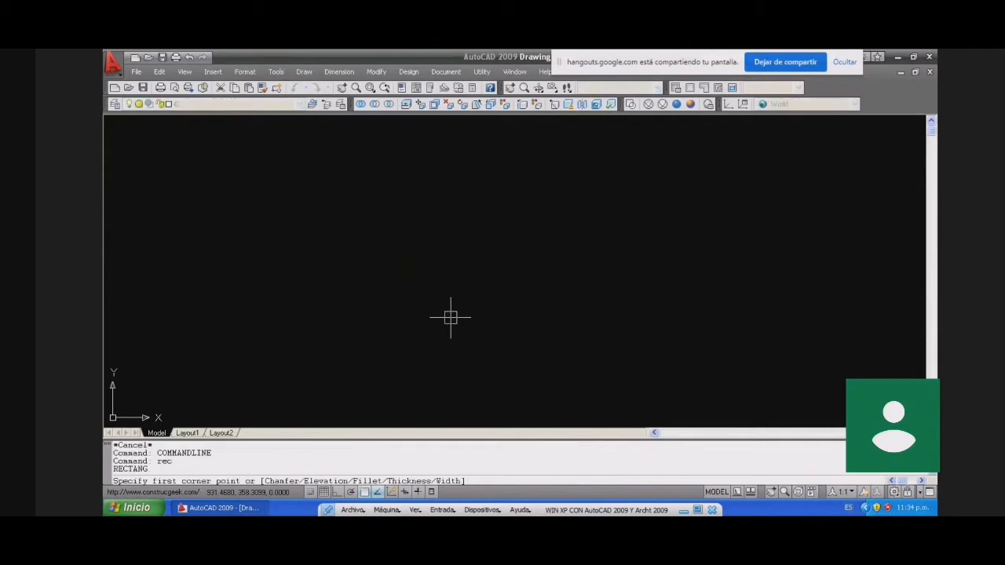
{"action": "type", "text": "0,0,0"}
{"action": "key", "text": "Return"}
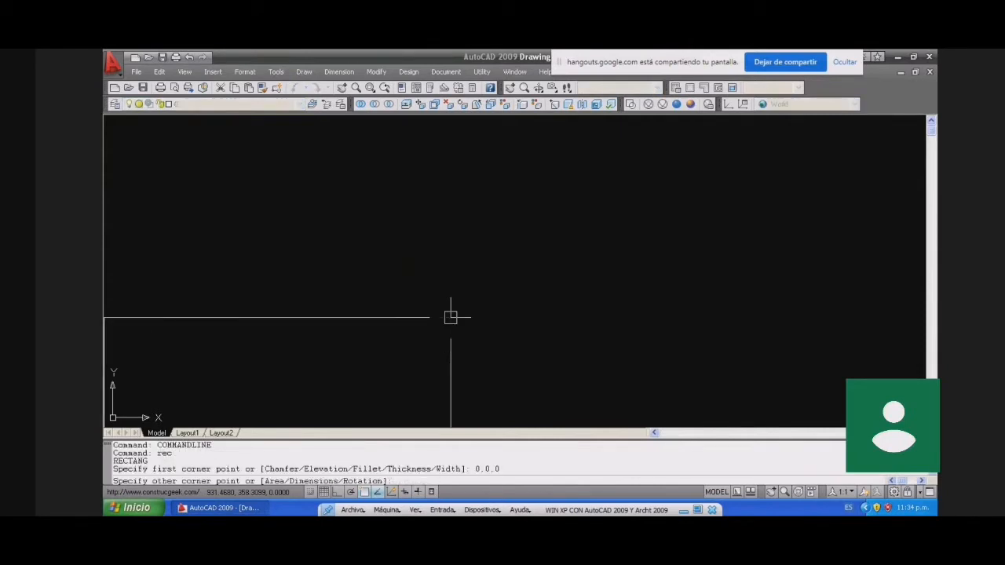
{"action": "type", "text": "d"}
{"action": "key", "text": "Return"}
{"action": "type", "text": "5"}
{"action": "key", "text": "Return"}
{"action": "type", "text": "5"}
{"action": "key", "text": "Return"}
{"action": "key", "text": "Return"}
{"action": "type", "text": "z"}
{"action": "key", "text": "Return"}
{"action": "type", "text": "e"}
{"action": "key", "text": "Return"}
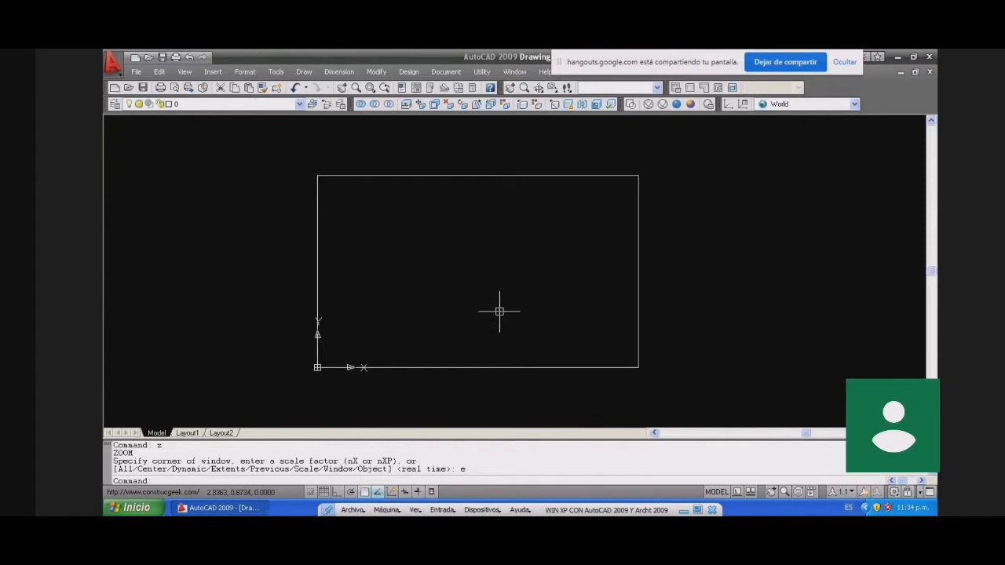
Step: Import the "standard" wall style from disk into the drawing's wall styles and accept it
{"action": "type", "text": "walls"}
{"action": "key", "text": "Return"}
{"action": "type", "text": "s"}
{"action": "key", "text": "Return"}
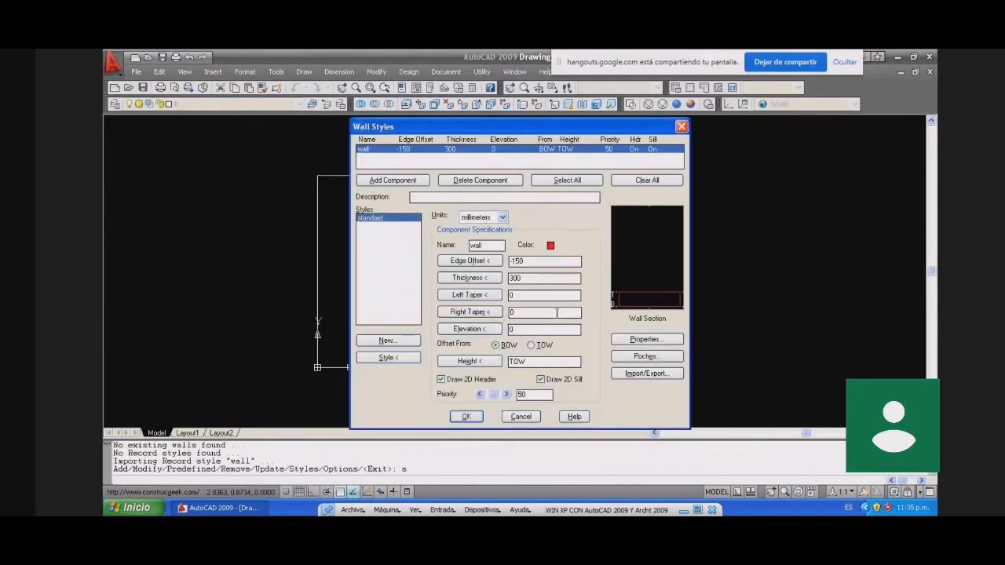
{"action": "left_click", "coordinate": [645, 374]}
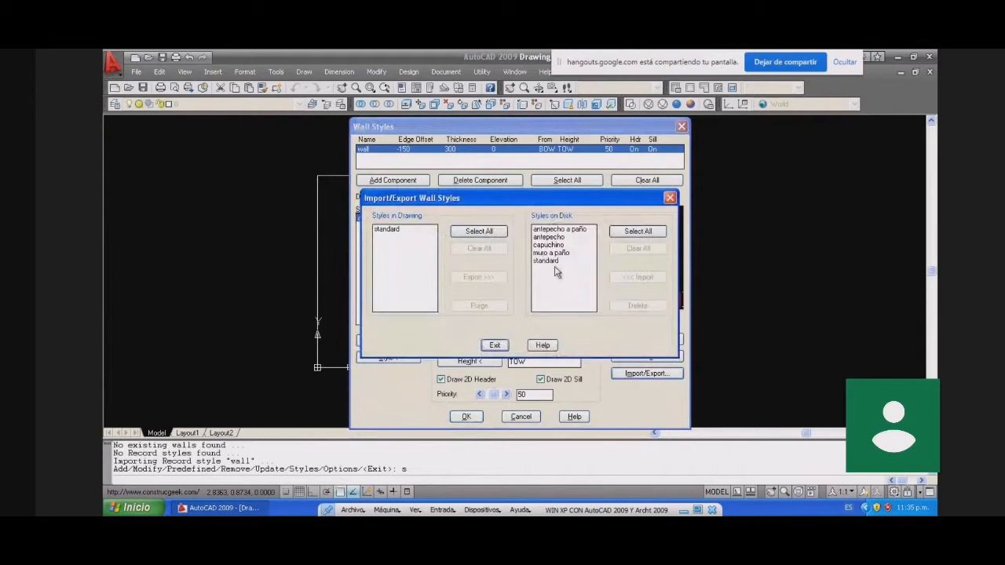
{"action": "left_click", "coordinate": [550, 261]}
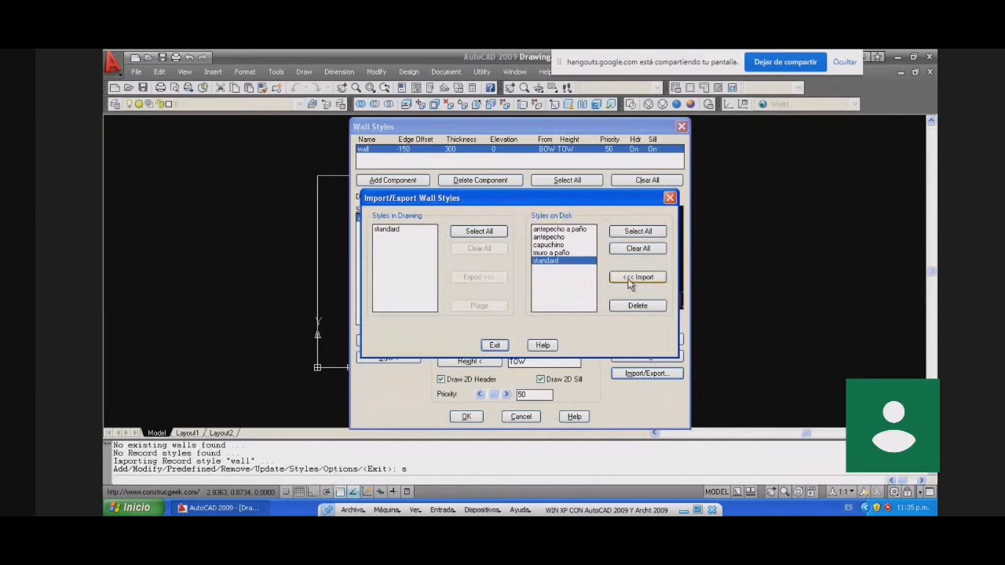
{"action": "left_click", "coordinate": [632, 277]}
{"action": "left_click", "coordinate": [467, 300]}
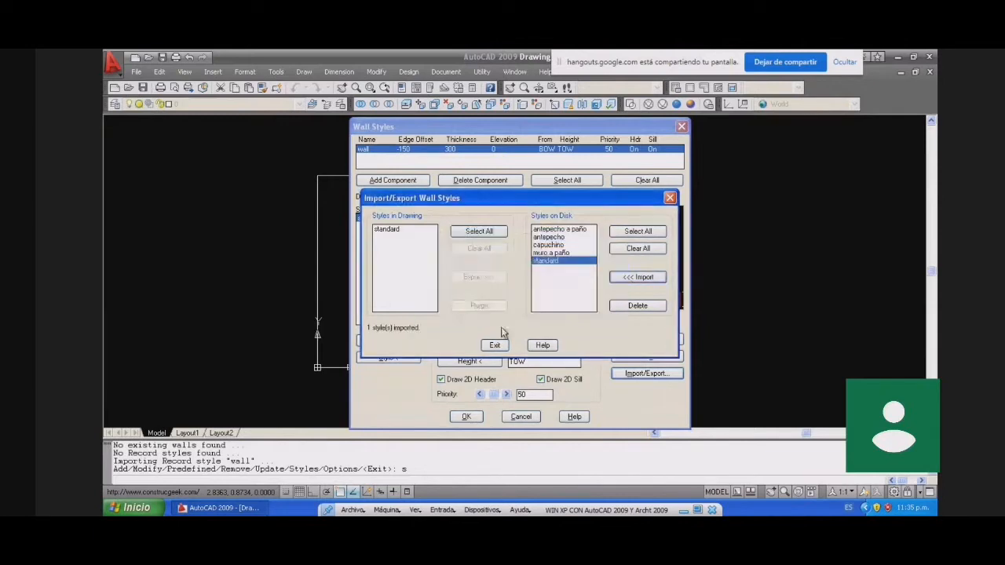
{"action": "left_click", "coordinate": [495, 346]}
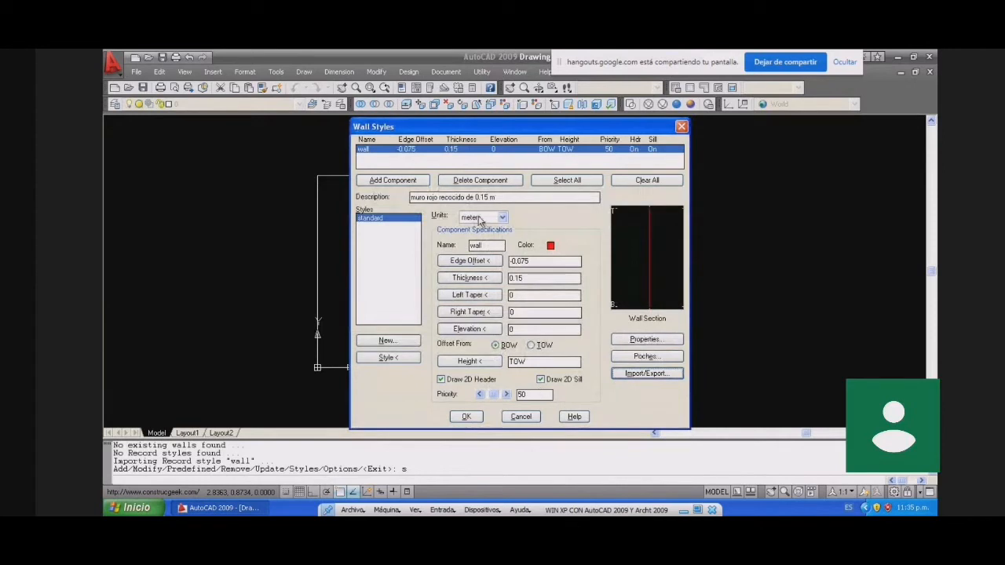
{"action": "left_click", "coordinate": [466, 416]}
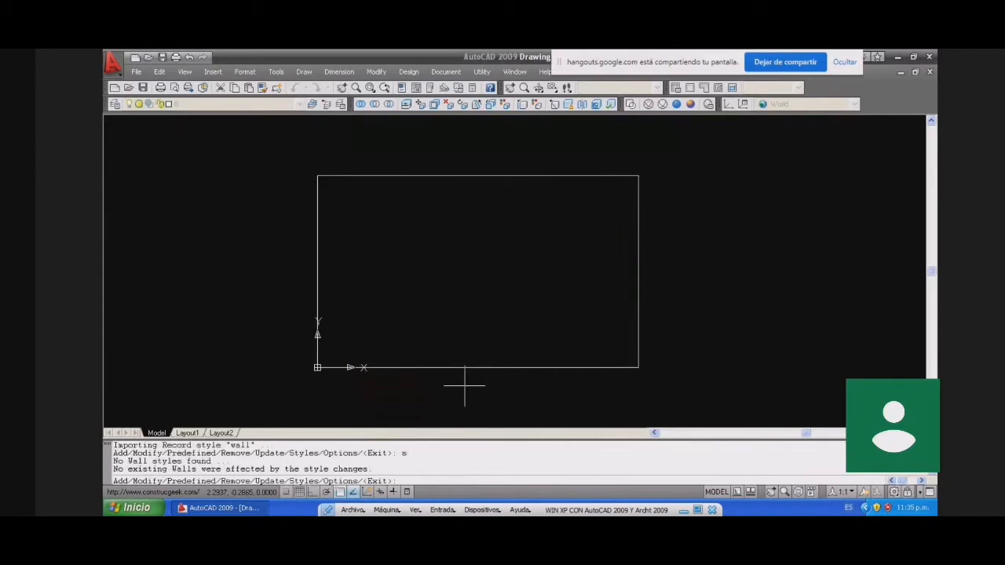
Step: Add walls 2.6 high at start and end in the standard style, using the rectangle as baseline
{"action": "type", "text": "a"}
{"action": "key", "text": "Return"}
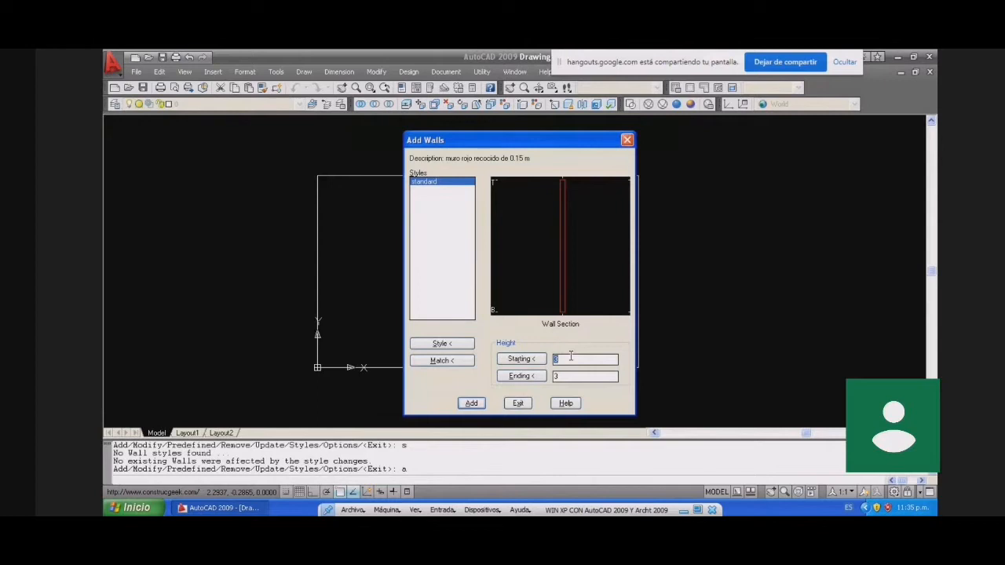
{"action": "type", "text": "2.6"}
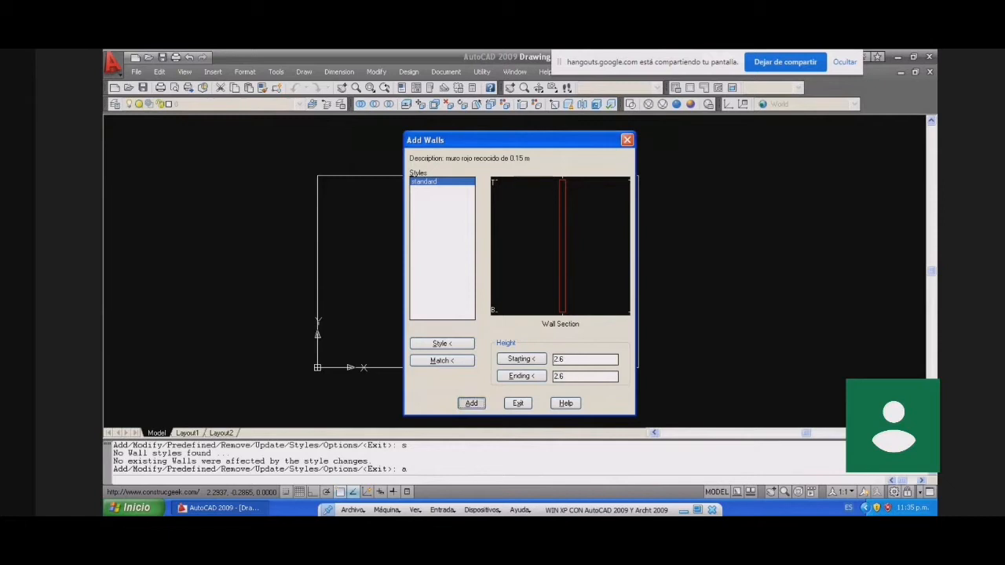
{"action": "left_click", "coordinate": [471, 403]}
{"action": "left_click", "coordinate": [463, 368]}
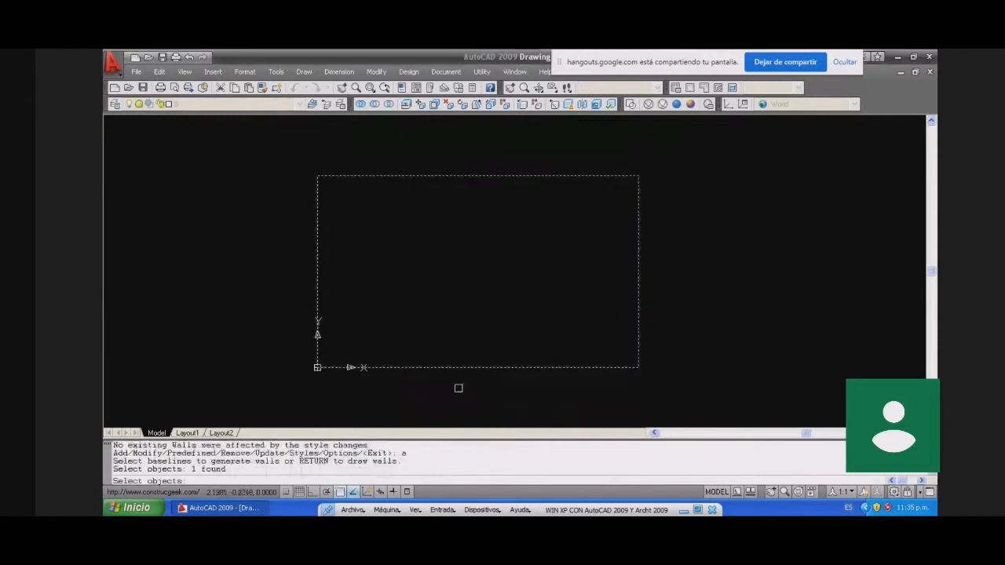
{"action": "key", "text": "Return"}
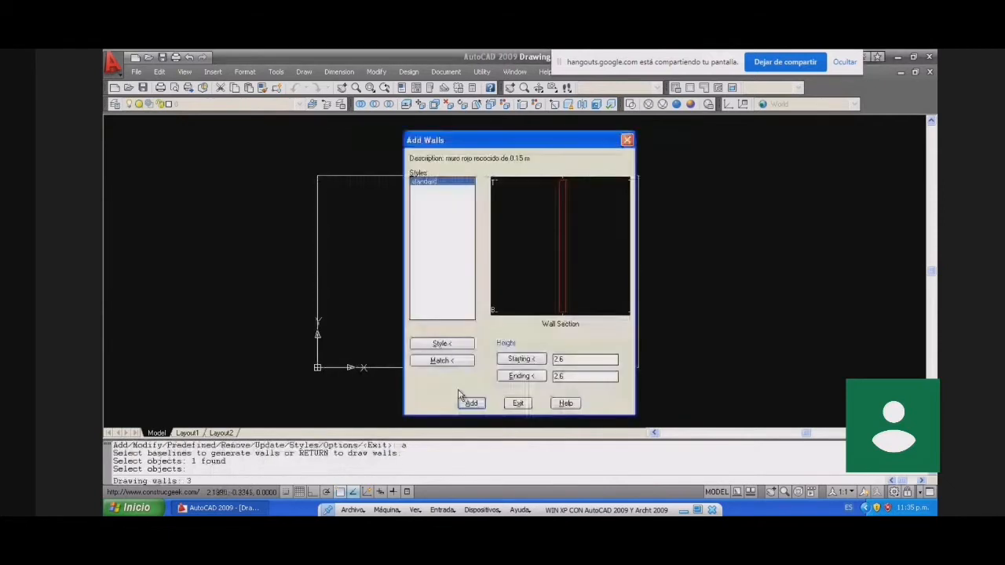
{"action": "left_click", "coordinate": [460, 401]}
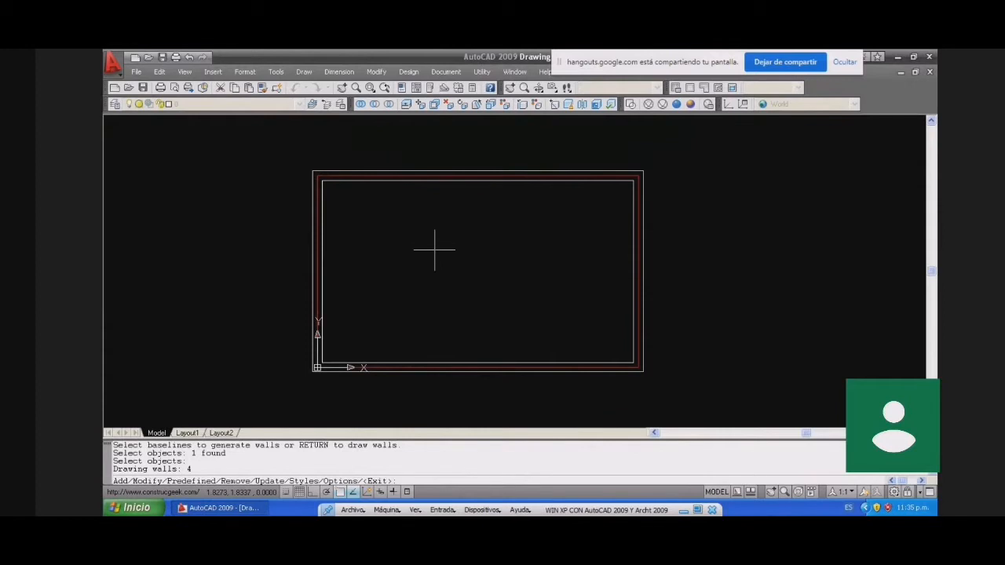
{"action": "key", "text": "Return"}
Step: Inspect the walls in 3D from a viewpoint at 315° from the X axis and 30° from the XY plane
{"action": "type", "text": "vp"}
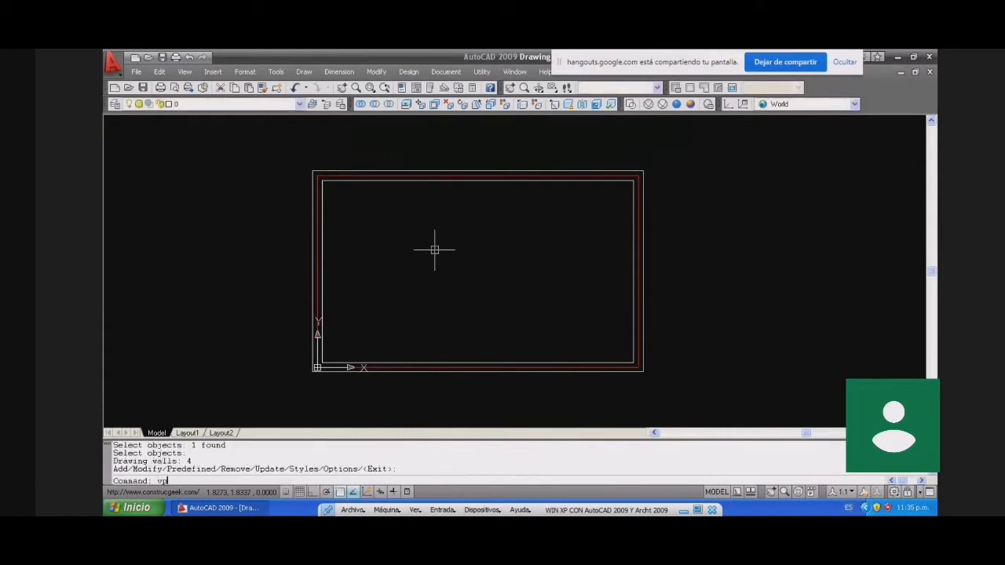
{"action": "key", "text": "Return"}
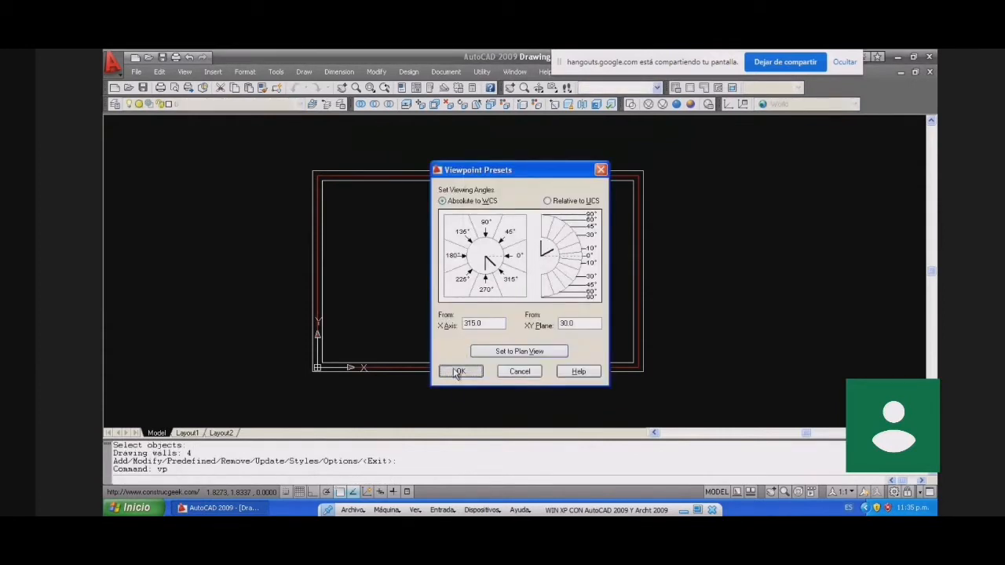
{"action": "left_click", "coordinate": [459, 372]}
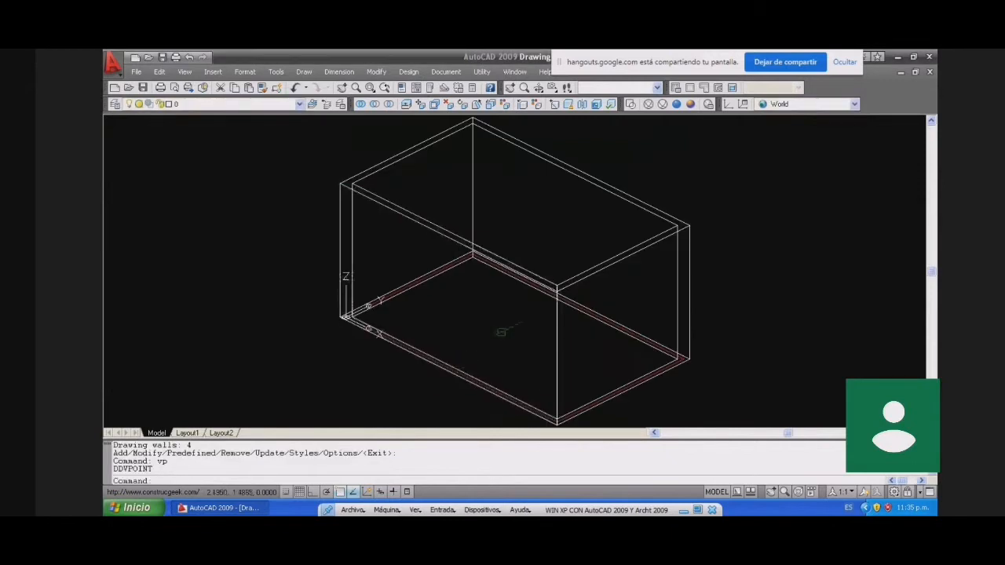
Step: Convert the 3D wall model to a 2D plan and return to the plan view of the current UCS
{"action": "left_click", "coordinate": [482, 73]}
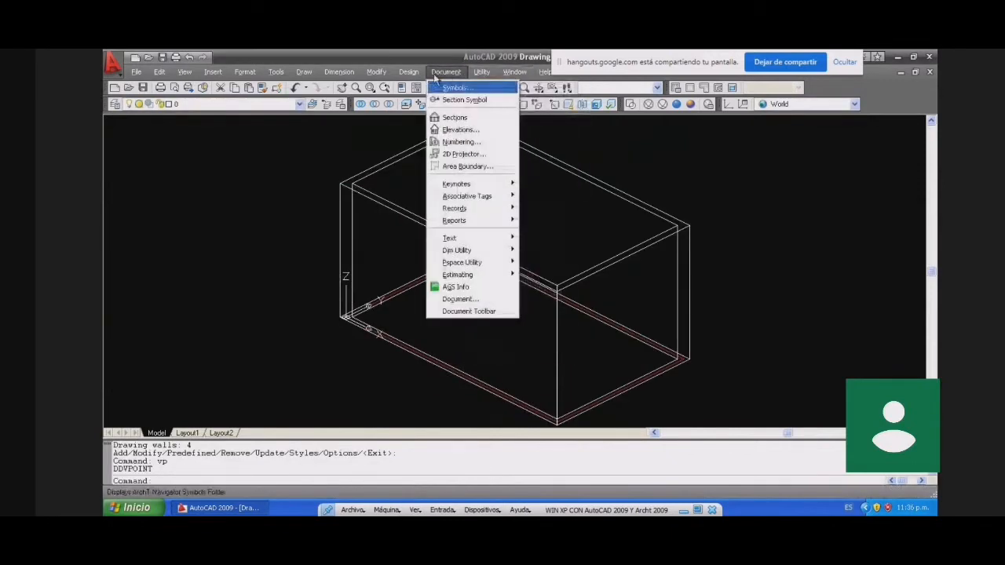
{"action": "mouse_move", "coordinate": [410, 73]}
{"action": "mouse_move", "coordinate": [482, 73]}
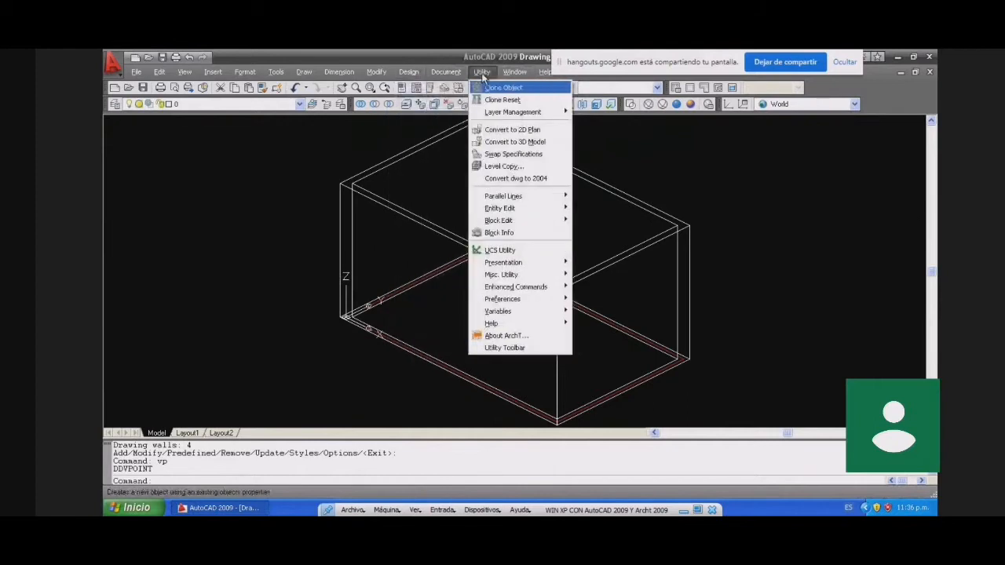
{"action": "left_click", "coordinate": [507, 131]}
{"action": "left_click", "coordinate": [690, 149]}
{"action": "left_click", "coordinate": [417, 302]}
{"action": "key", "text": "Return"}
{"action": "type", "text": "plan"}
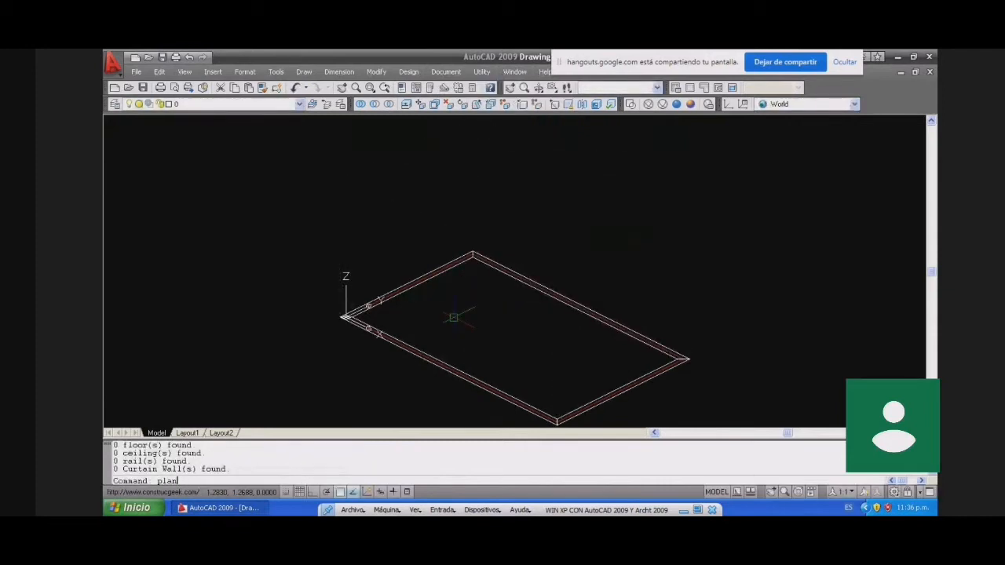
{"action": "key", "text": "Return"}
{"action": "key", "text": "Return"}
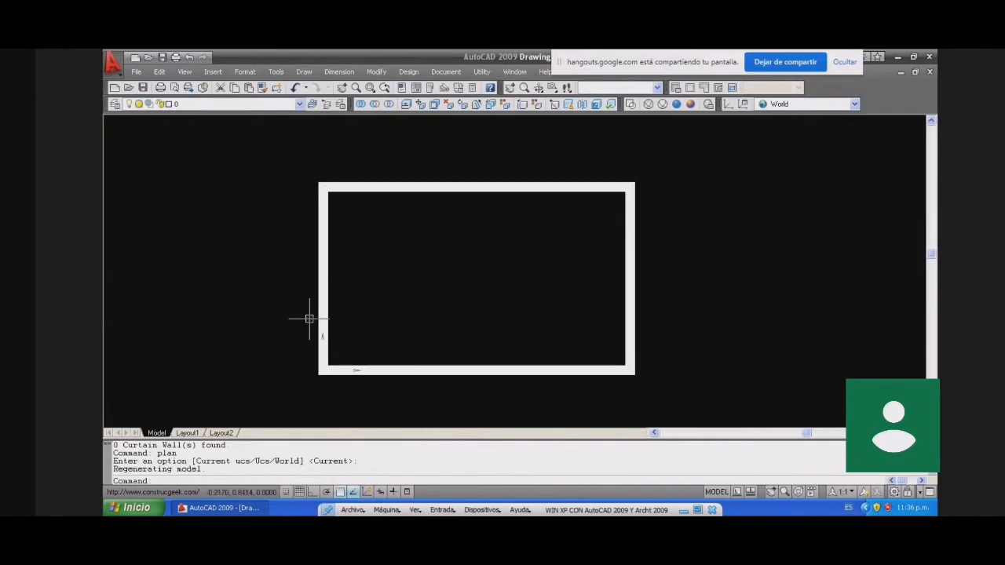
Step: Draw a vertical line between the midpoints of the lower and upper walls' baselines
{"action": "scroll", "coordinate": [322, 299], "scroll_direction": "up", "scroll_amount": 3}
{"action": "scroll", "coordinate": [321, 295], "scroll_direction": "up", "scroll_amount": 1}
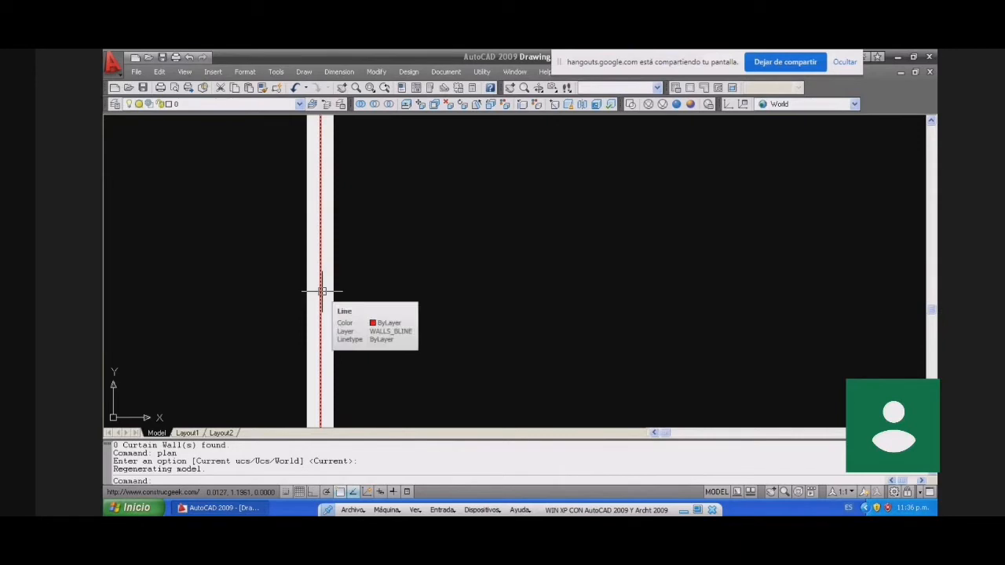
{"action": "scroll", "coordinate": [363, 289], "scroll_direction": "down", "scroll_amount": 6}
{"action": "scroll", "coordinate": [364, 292], "scroll_direction": "up", "scroll_amount": 2}
{"action": "scroll", "coordinate": [382, 308], "scroll_direction": "up", "scroll_amount": 2}
{"action": "type", "text": "l"}
{"action": "key", "text": "Return"}
{"action": "left_click", "coordinate": [469, 391]}
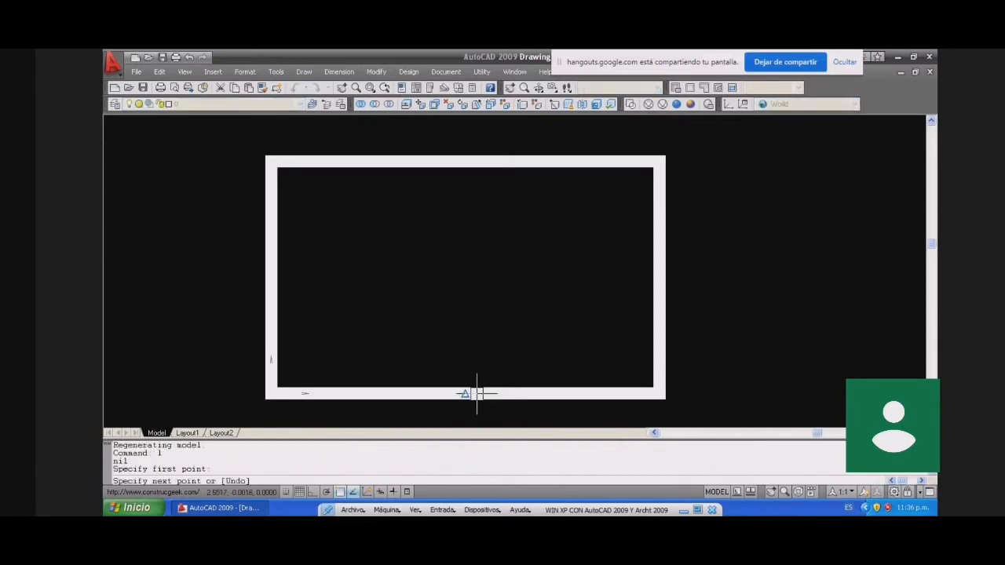
{"action": "left_click", "coordinate": [461, 162]}
{"action": "key", "text": "Return"}
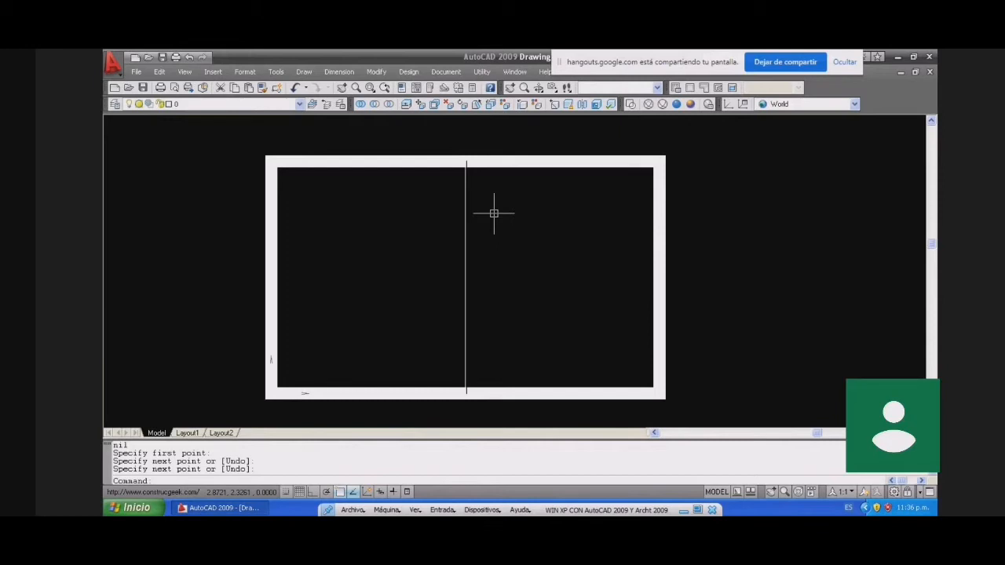
Step: Add a dividing wall in the standard style, using the central vertical line as baseline
{"action": "type", "text": "walls"}
{"action": "key", "text": "Return"}
{"action": "type", "text": "a"}
{"action": "key", "text": "Return"}
{"action": "left_click", "coordinate": [471, 404]}
{"action": "left_click", "coordinate": [495, 292]}
{"action": "left_click", "coordinate": [429, 254]}
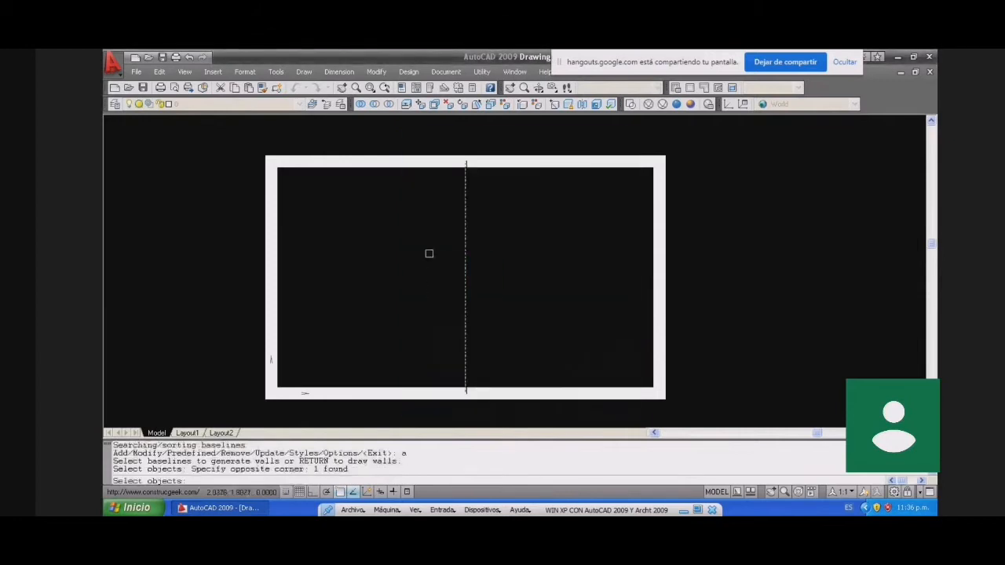
{"action": "key", "text": "Return"}
{"action": "left_click", "coordinate": [516, 403]}
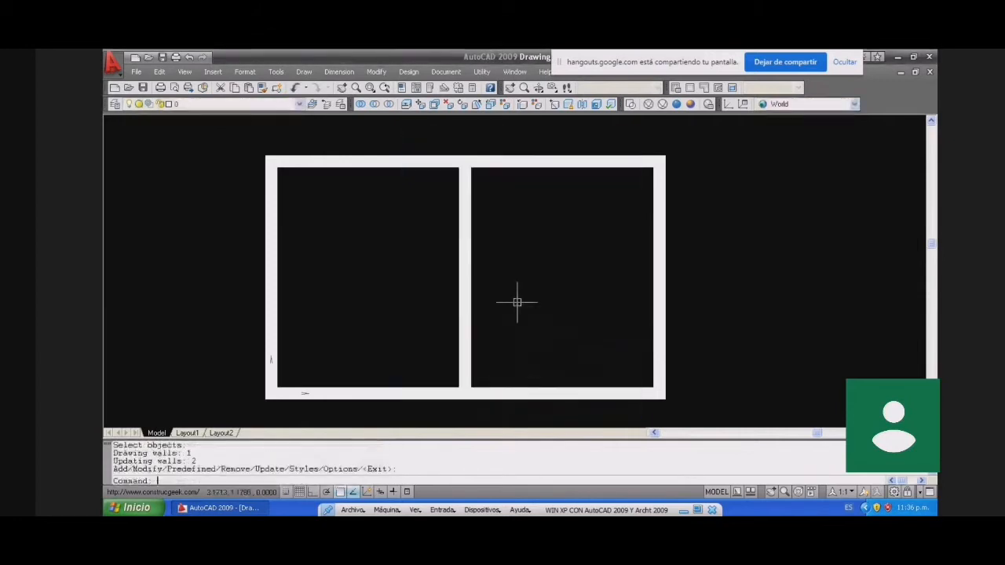
Step: Draw a horizontal line 1 unit long with Ortho on, from the dividing wall's midpoint into the right-hand room
{"action": "type", "text": "l"}
{"action": "key", "text": "Return"}
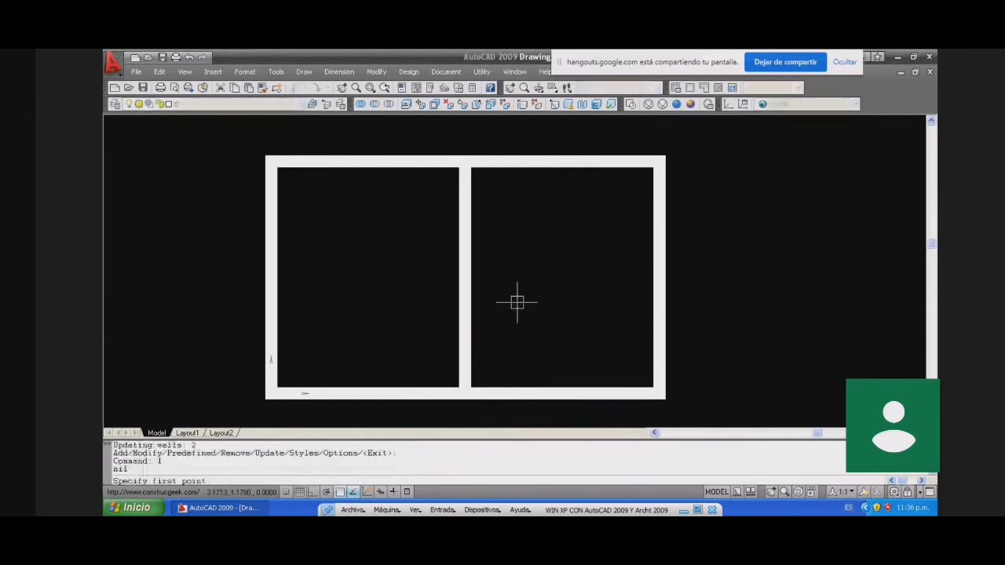
{"action": "left_click", "coordinate": [465, 278]}
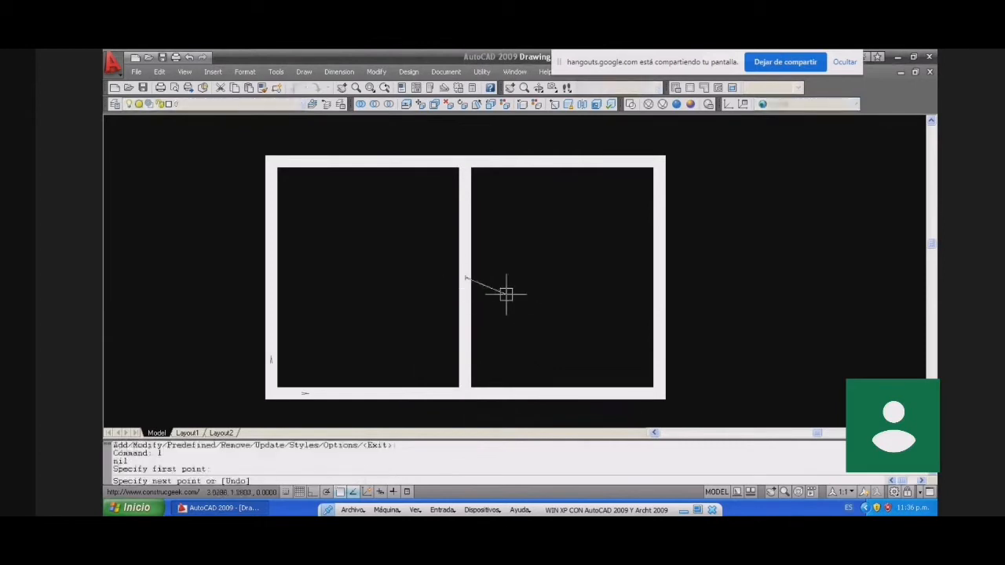
{"action": "key", "text": "F8"}
{"action": "type", "text": "1"}
{"action": "key", "text": "Return"}
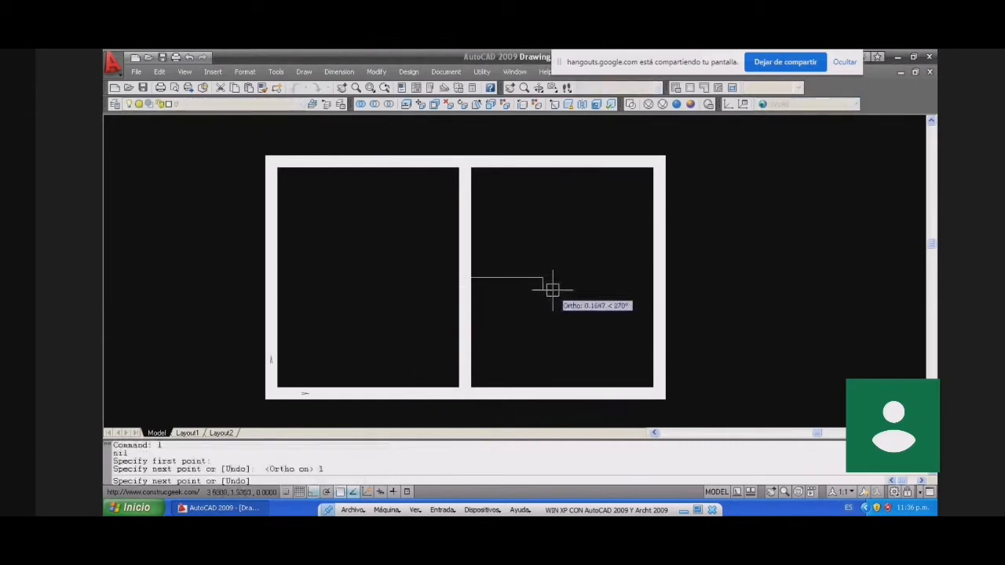
{"action": "key", "text": "Return"}
Step: Add a short wall stub using the 1-unit horizontal line as baseline and leave the walls command
{"action": "type", "text": "walls"}
{"action": "key", "text": "Return"}
{"action": "type", "text": "a"}
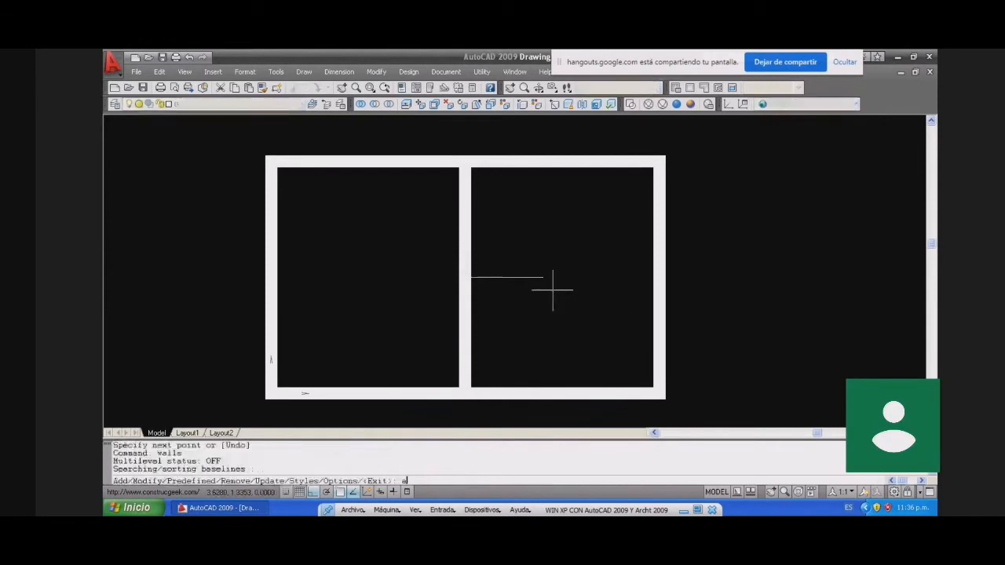
{"action": "key", "text": "Return"}
{"action": "key", "text": "Return"}
{"action": "left_click", "coordinate": [558, 302]}
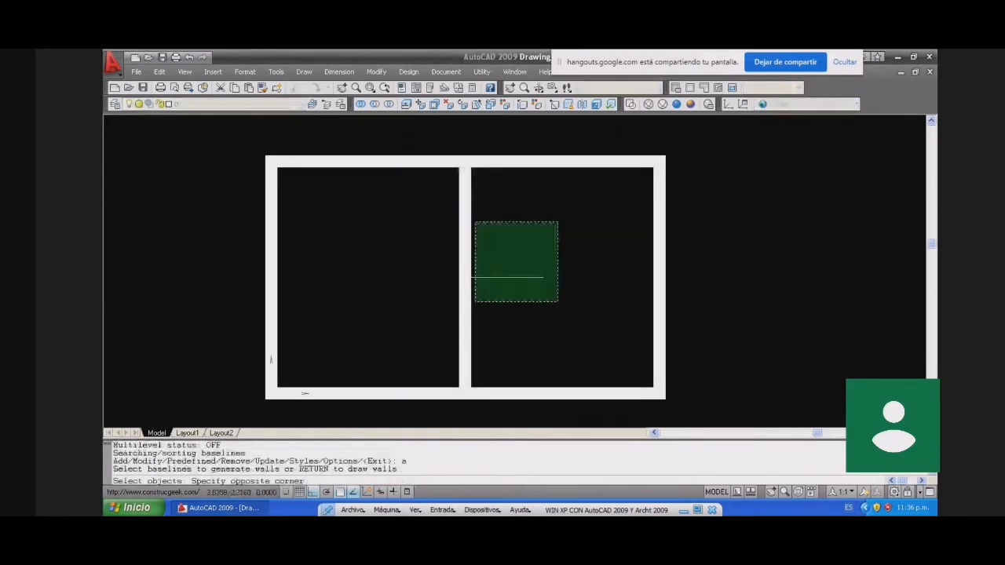
{"action": "left_click", "coordinate": [474, 223]}
{"action": "key", "text": "Return"}
{"action": "left_click", "coordinate": [518, 405]}
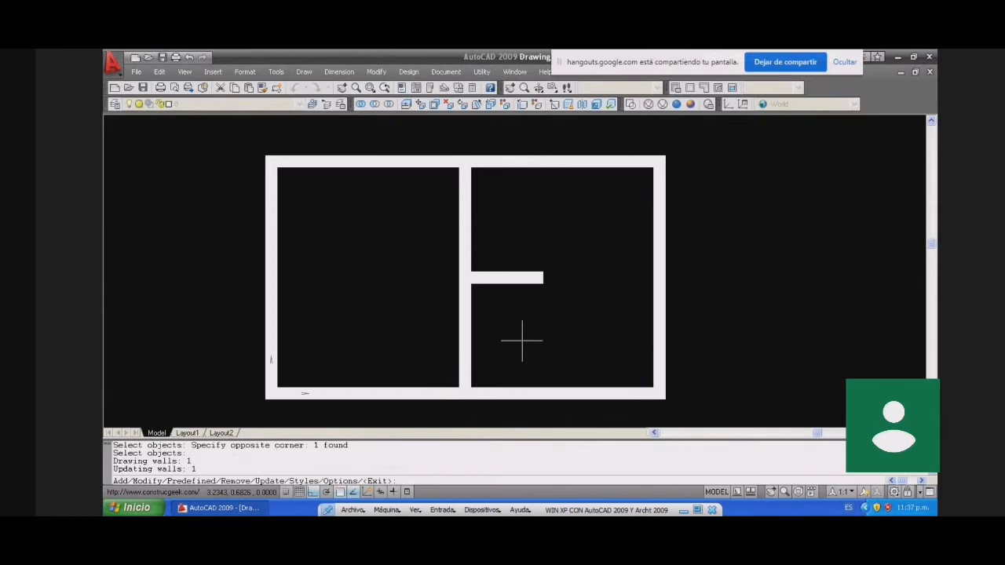
{"action": "key", "text": "Escape"}
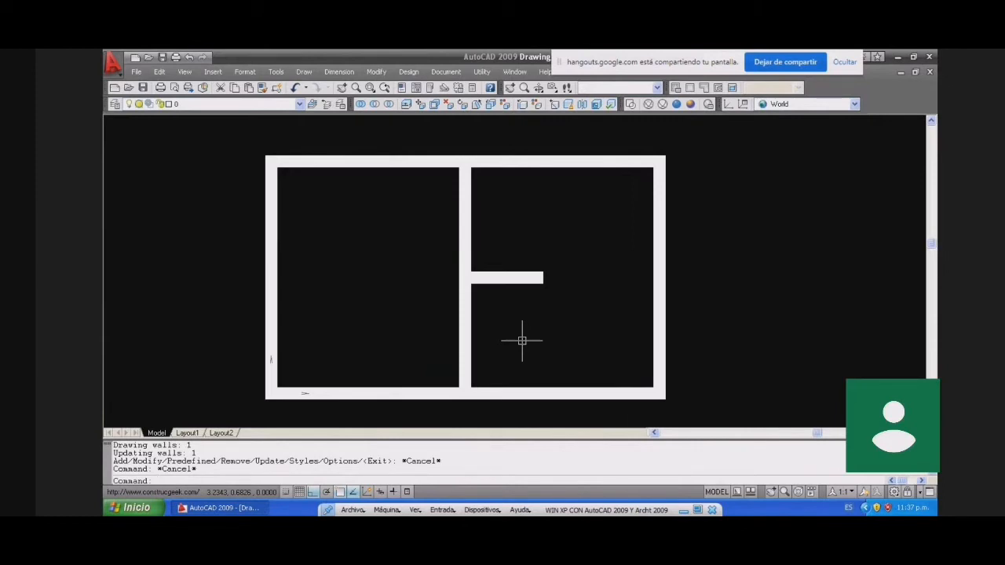
Step: Import the standard window style from disk into the drawing and apply it
{"action": "type", "text": "windows"}
{"action": "key", "text": "Return"}
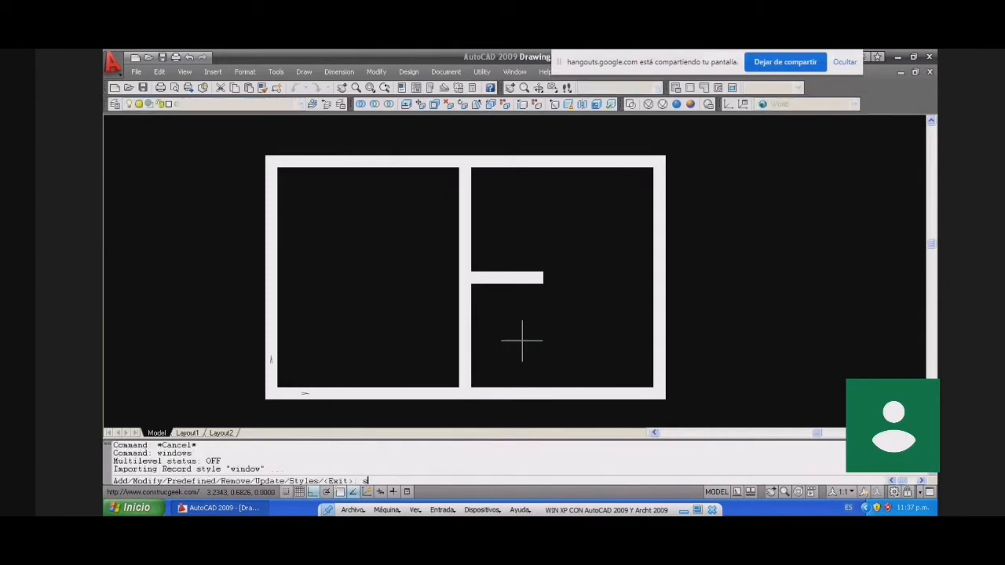
{"action": "key", "text": "Return"}
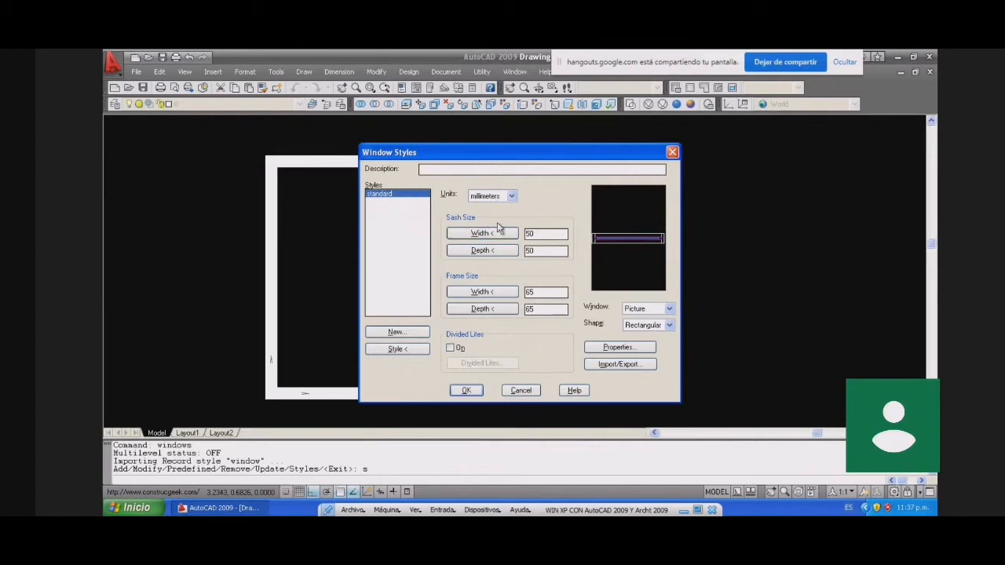
{"action": "left_click", "coordinate": [604, 366]}
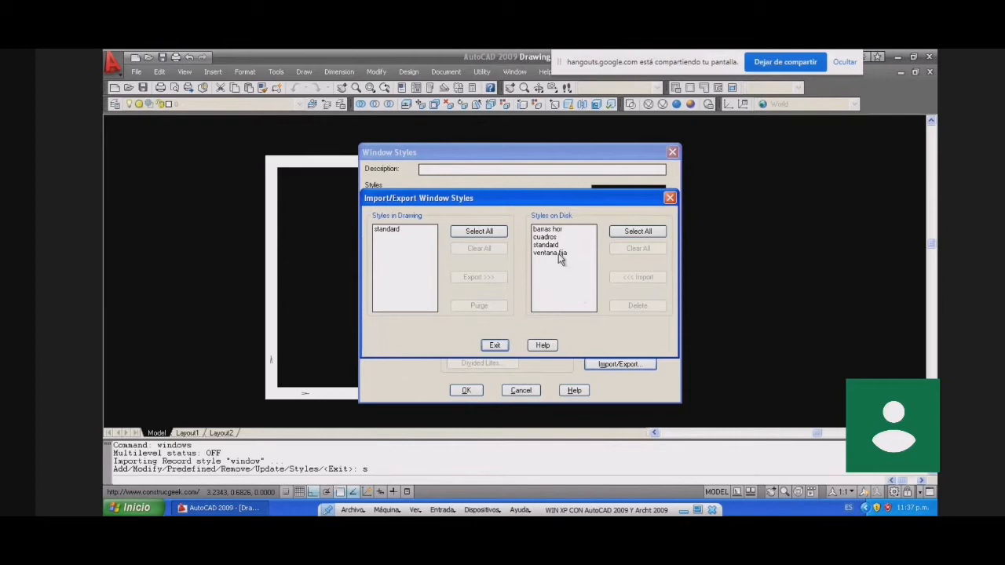
{"action": "left_click", "coordinate": [549, 245]}
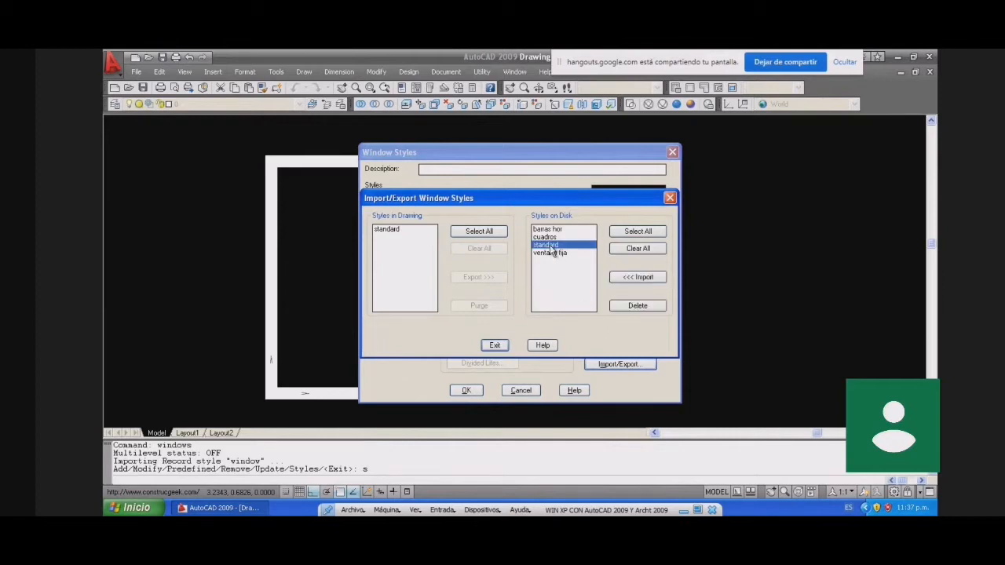
{"action": "left_click", "coordinate": [628, 277]}
{"action": "left_click", "coordinate": [469, 303]}
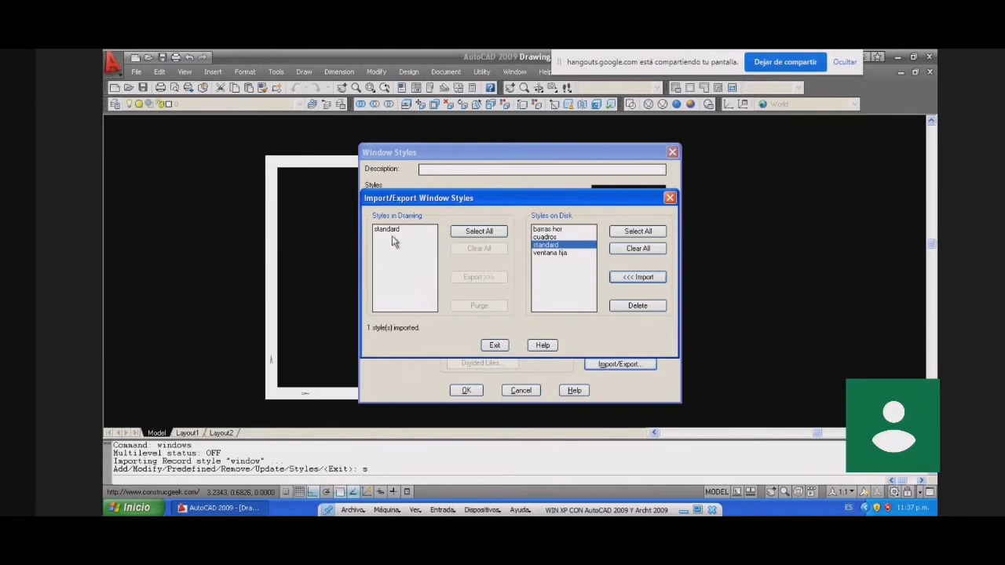
{"action": "left_click", "coordinate": [495, 345]}
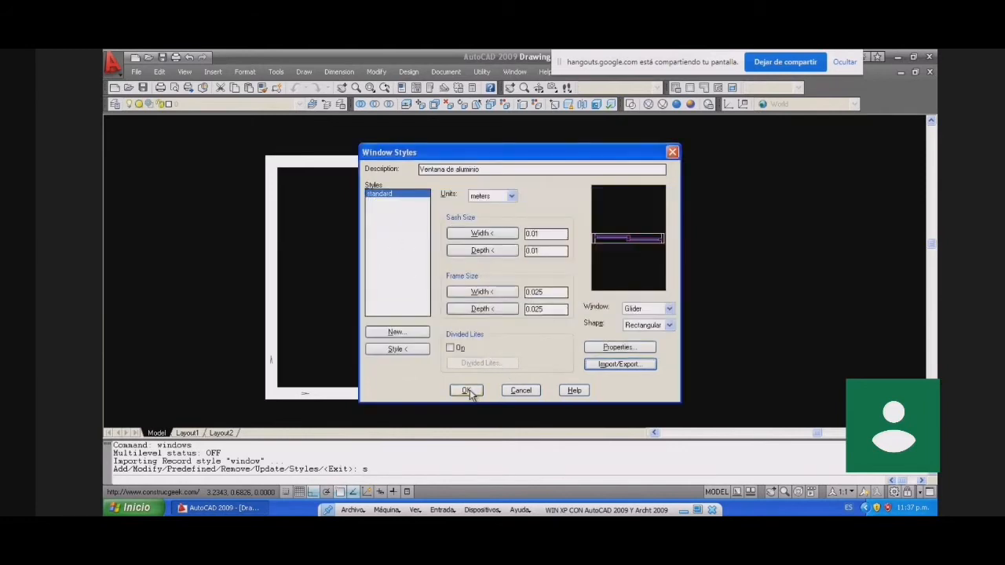
{"action": "left_click", "coordinate": [466, 391]}
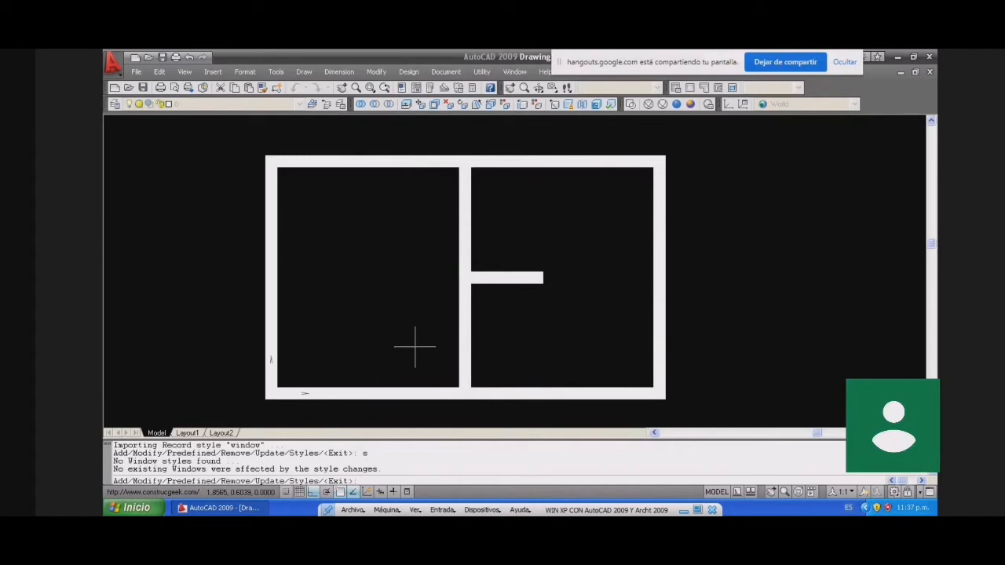
Step: Define a new window with height 1.2, width 1.03, header distance 2.2, along-wall offset 0.01 and end justification
{"action": "type", "text": "a"}
{"action": "key", "text": "Return"}
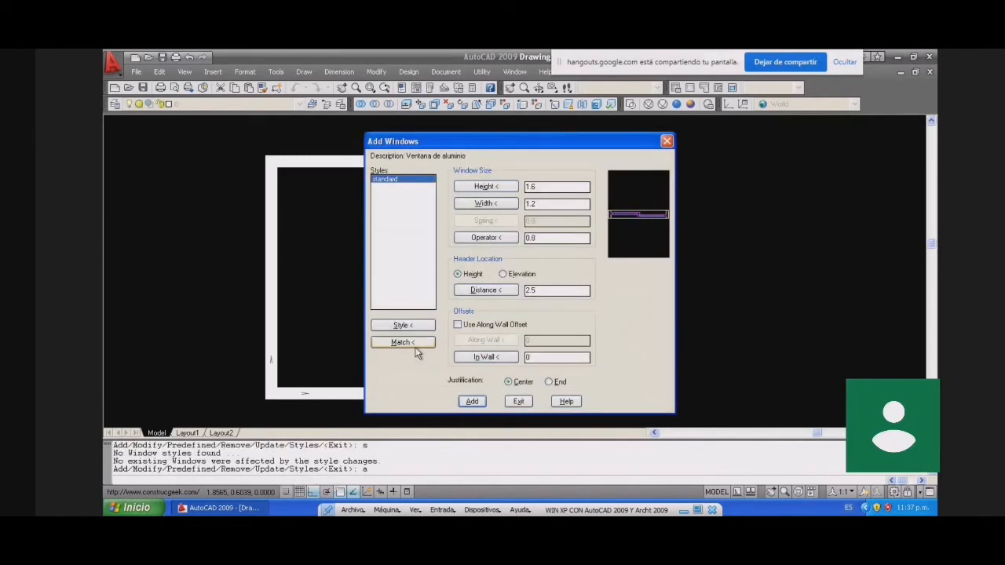
{"action": "type", "text": "1.2"}
{"action": "double_click", "coordinate": [559, 206]}
{"action": "type", "text": "1.03"}
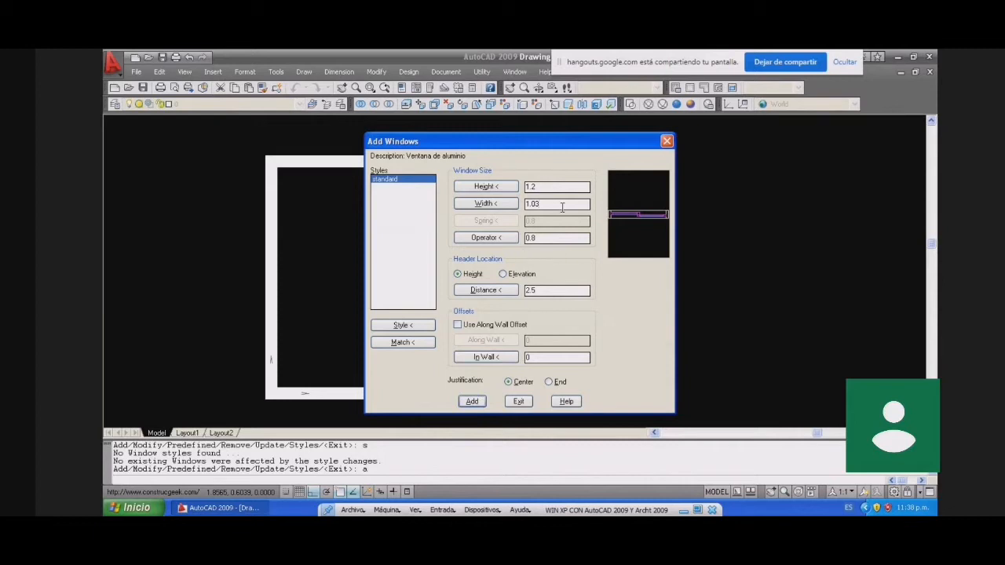
{"action": "double_click", "coordinate": [542, 293]}
{"action": "type", "text": "2.2"}
{"action": "left_click", "coordinate": [483, 325]}
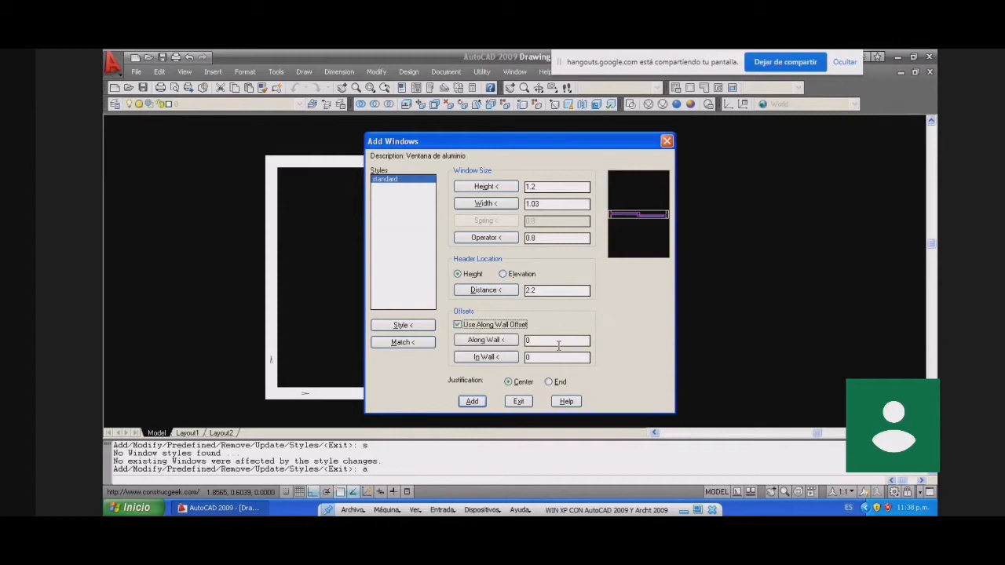
{"action": "left_click", "coordinate": [553, 341]}
{"action": "type", "text": ".01"}
Step: Place the window in the lower wall beside the building's lower-left corner and finish the windows command
{"action": "left_click", "coordinate": [472, 401]}
{"action": "left_click", "coordinate": [518, 289]}
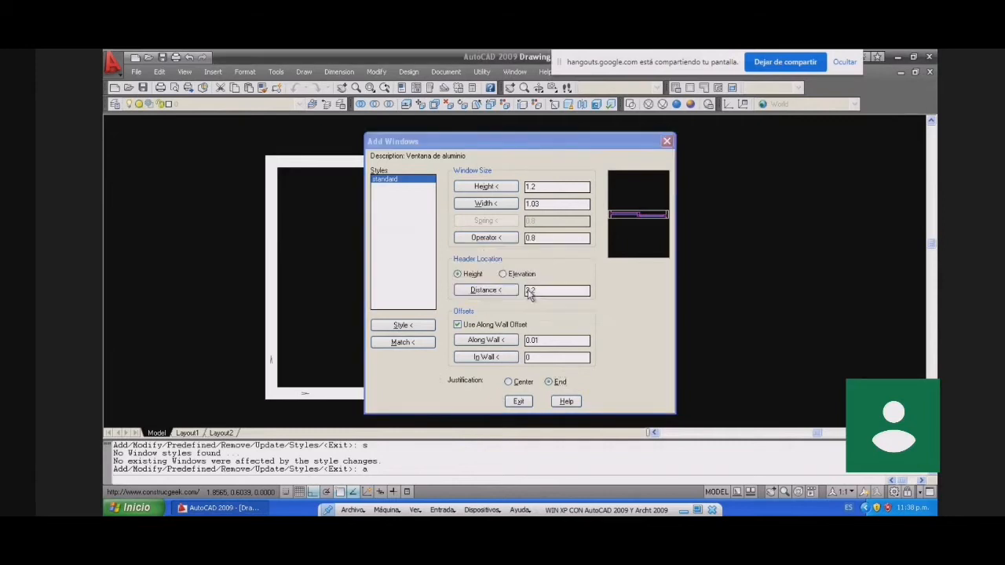
{"action": "left_click", "coordinate": [282, 384]}
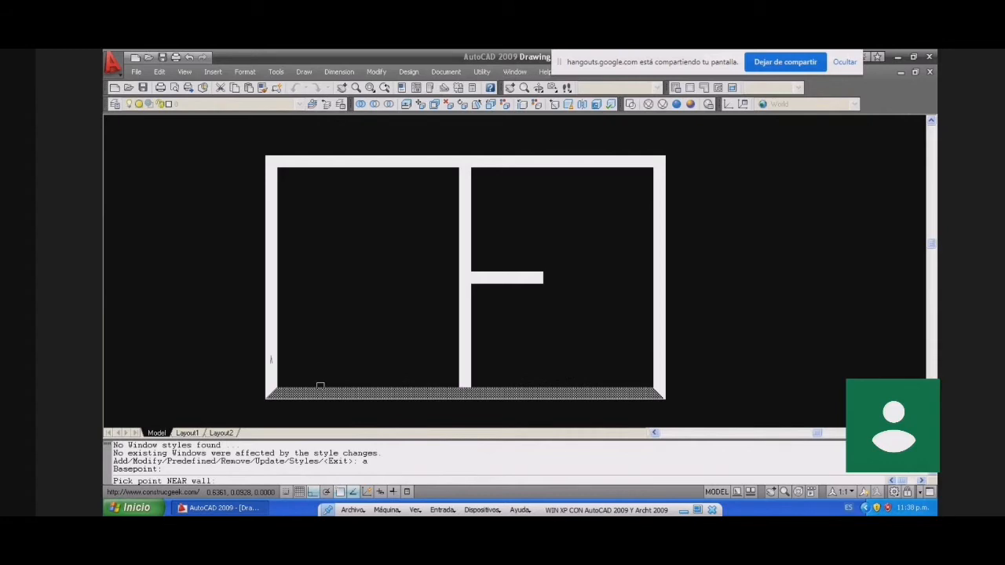
{"action": "left_click", "coordinate": [319, 386]}
{"action": "key", "text": "Return"}
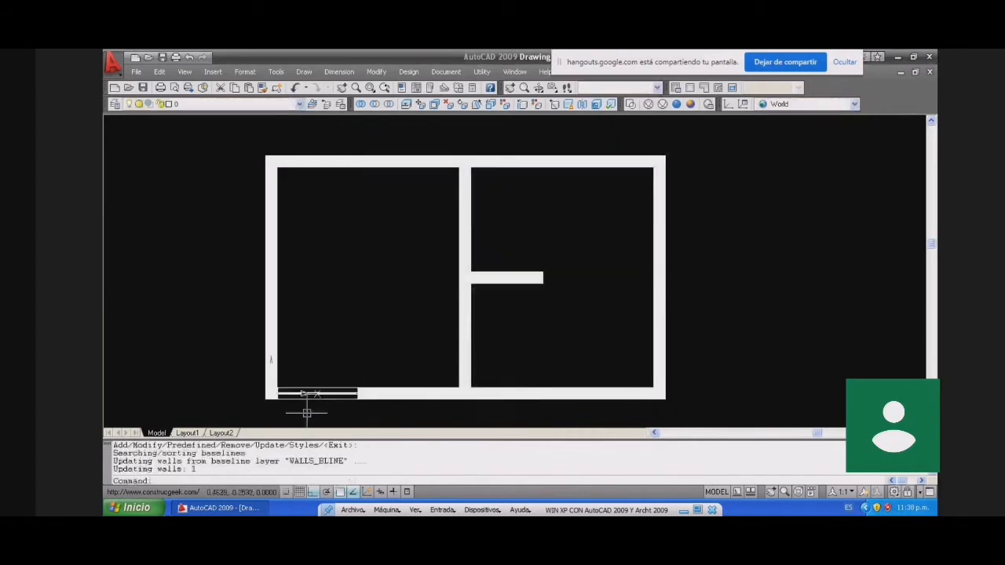
{"action": "scroll", "coordinate": [291, 412], "scroll_direction": "up", "scroll_amount": 2}
{"action": "scroll", "coordinate": [289, 412], "scroll_direction": "up", "scroll_amount": 6}
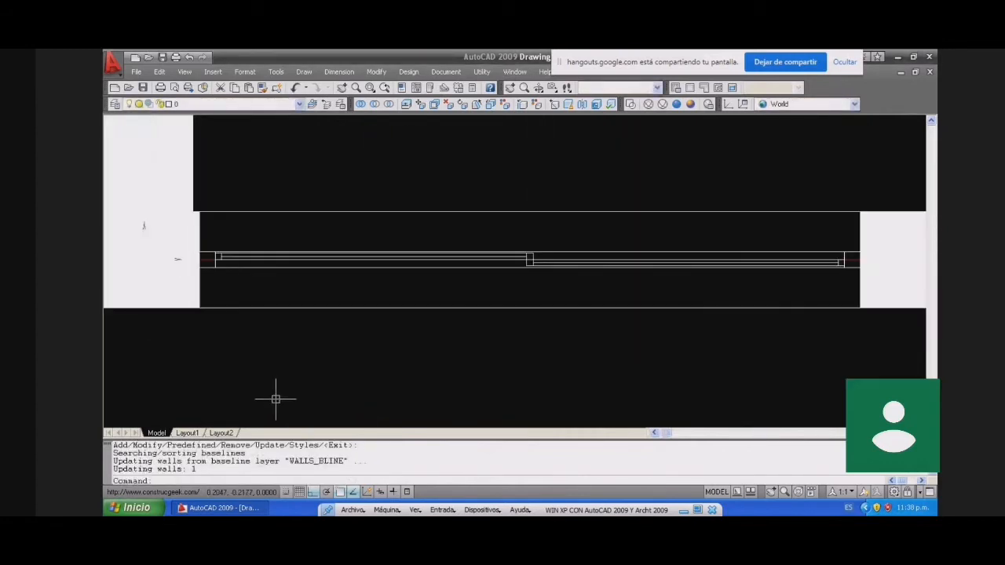
{"action": "scroll", "coordinate": [275, 399], "scroll_direction": "down", "scroll_amount": 8}
{"action": "middle_click_drag", "start_coordinate": [427, 341], "coordinate": [381, 325]}
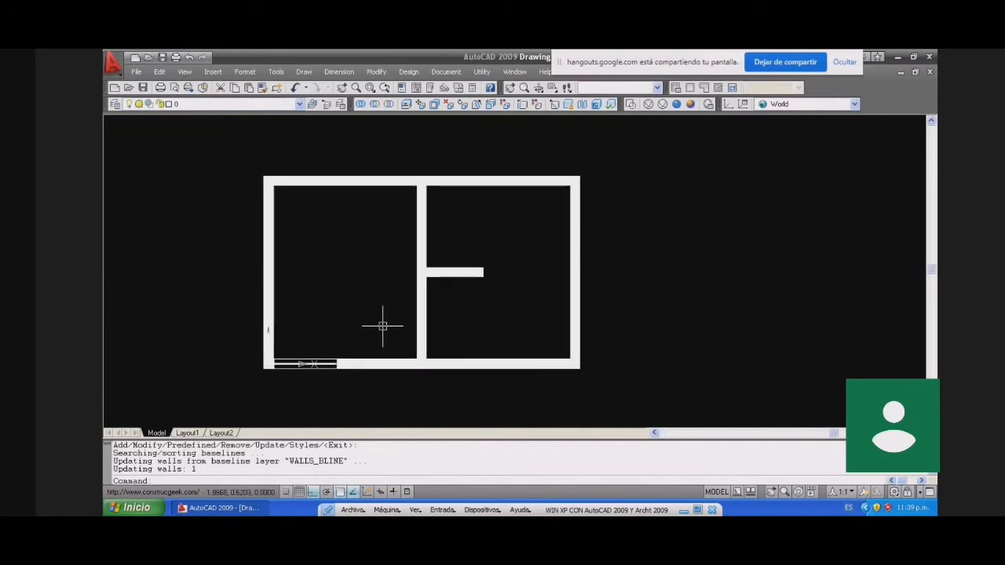
Step: Import the standard door style from disk into the drawing and apply it
{"action": "type", "text": "doors"}
{"action": "key", "text": "Return"}
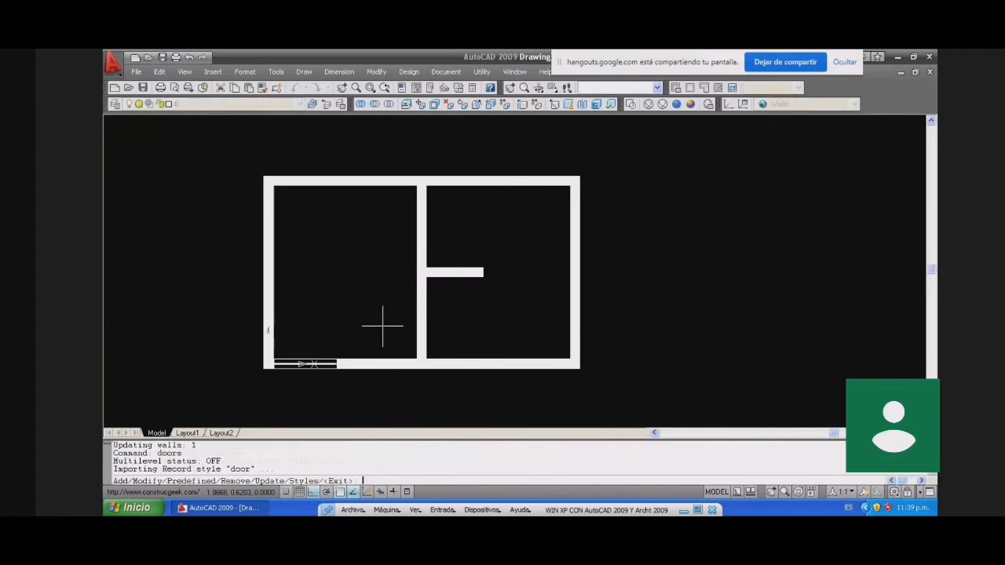
{"action": "type", "text": "s"}
{"action": "key", "text": "Return"}
{"action": "left_click", "coordinate": [605, 375]}
{"action": "left_click", "coordinate": [547, 260]}
{"action": "left_click", "coordinate": [628, 277]}
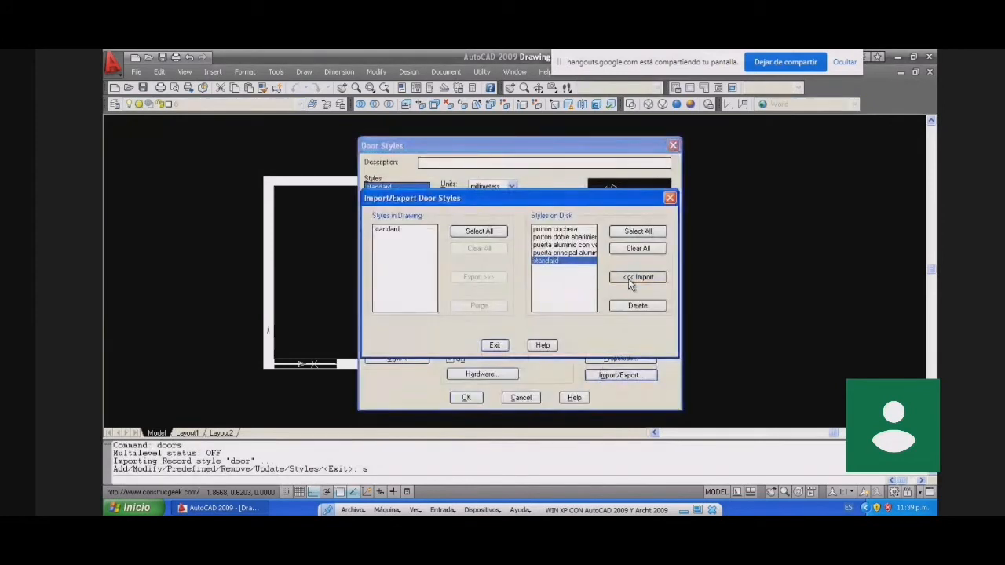
{"action": "left_click", "coordinate": [466, 303]}
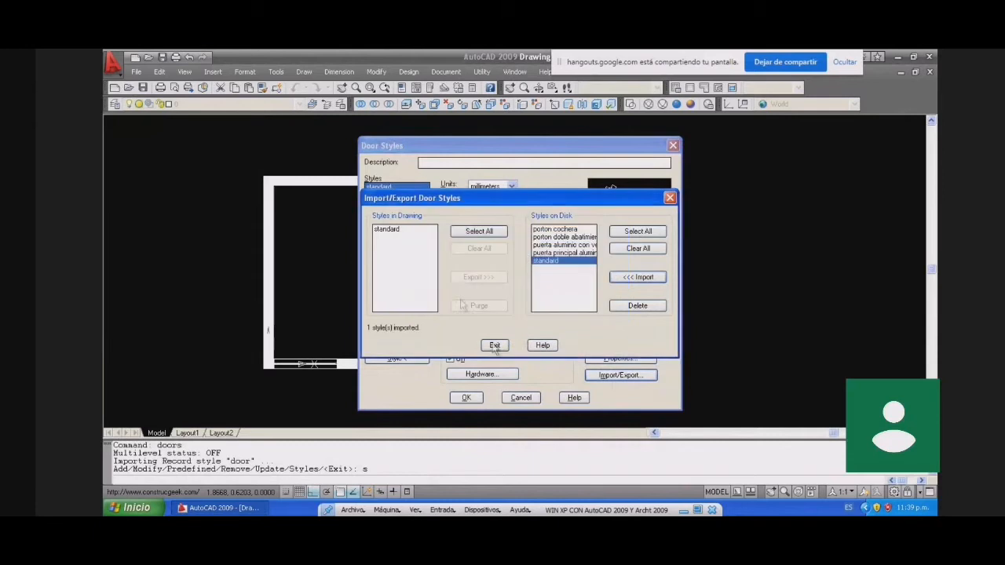
{"action": "left_click", "coordinate": [495, 346]}
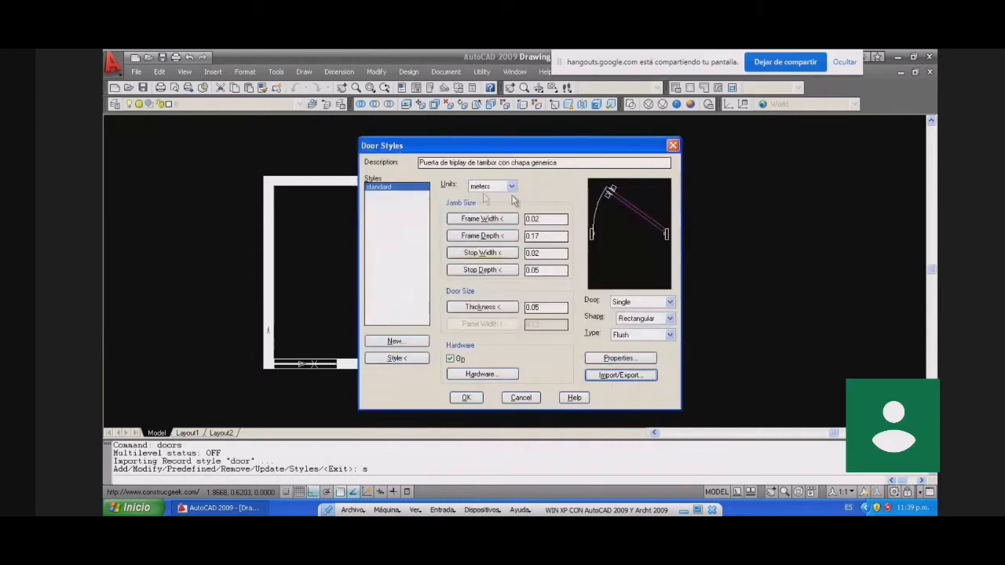
{"action": "left_click", "coordinate": [466, 397]}
Step: Define a new door with height 2.2, header distance 2.2 and along-wall offset 0.01, and adjust its opening percentage
{"action": "type", "text": "a"}
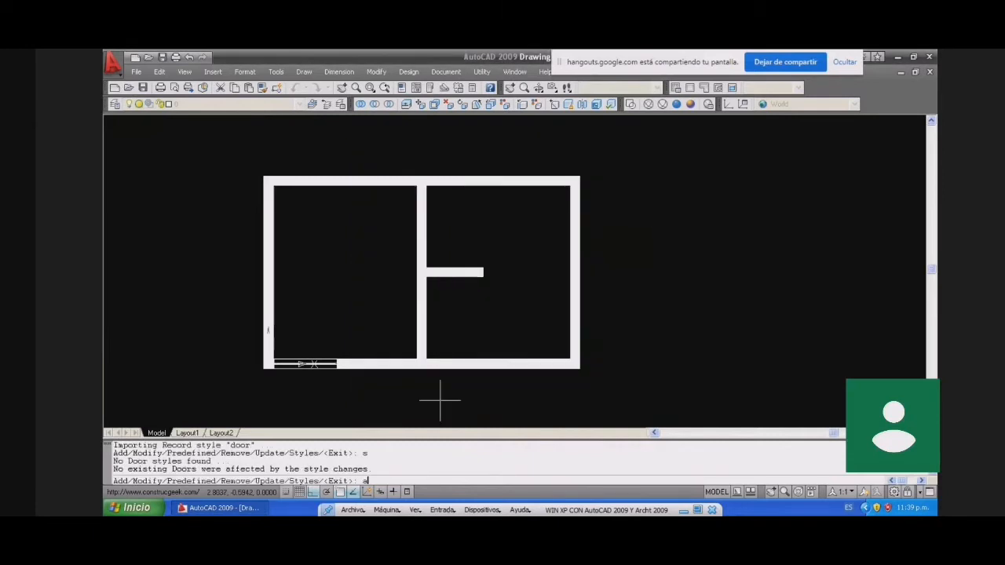
{"action": "key", "text": "Return"}
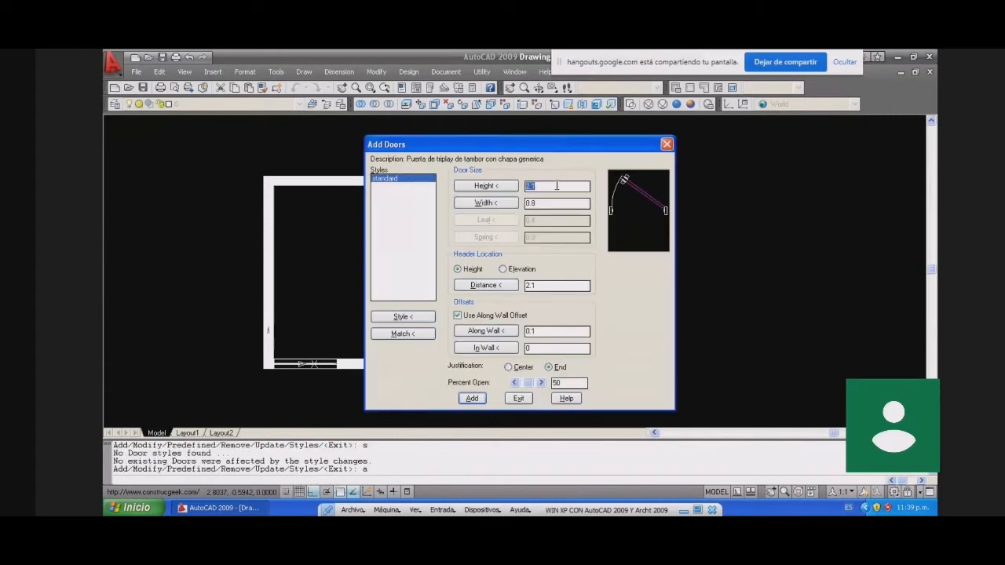
{"action": "type", "text": "2.2"}
{"action": "key", "text": "Tab"}
{"action": "double_click", "coordinate": [539, 287]}
{"action": "type", "text": "2.2"}
{"action": "left_click", "coordinate": [544, 331]}
{"action": "type", "text": "01"}
{"action": "left_click", "coordinate": [515, 382]}
{"action": "left_click", "coordinate": [515, 383]}
Step: Place the door in the lower wall beside the lower-right corner, swinging into the room and hinged on the right-hand wall's side
{"action": "left_click", "coordinate": [473, 399]}
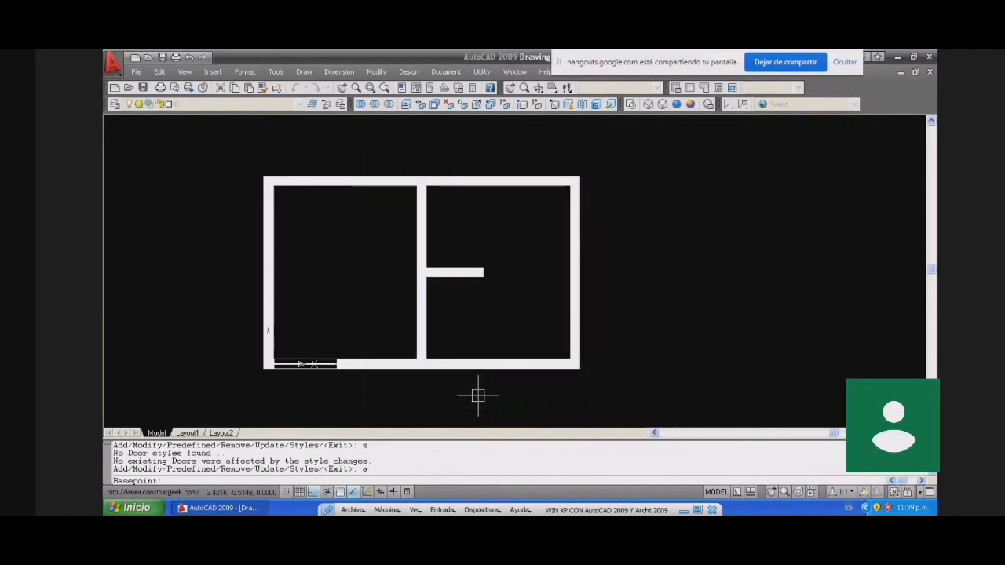
{"action": "left_click", "coordinate": [561, 359]}
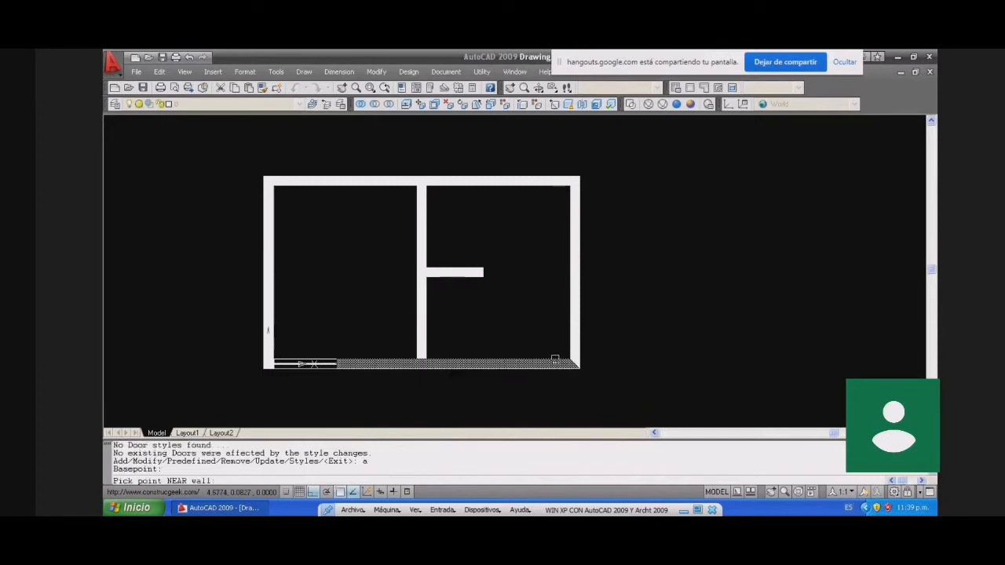
{"action": "left_click", "coordinate": [553, 360]}
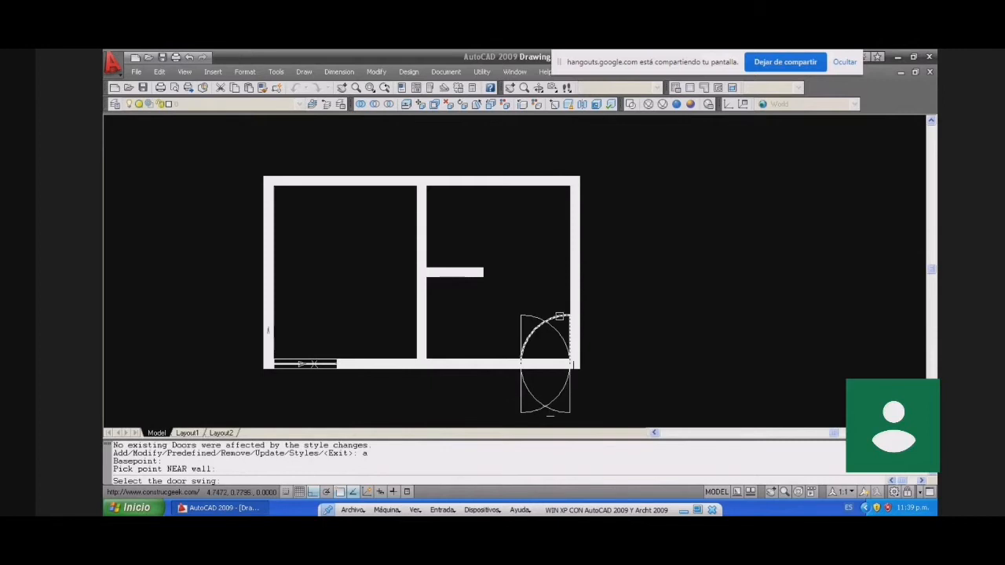
{"action": "left_click", "coordinate": [559, 317]}
{"action": "key", "text": "Return"}
{"action": "left_click", "coordinate": [557, 386]}
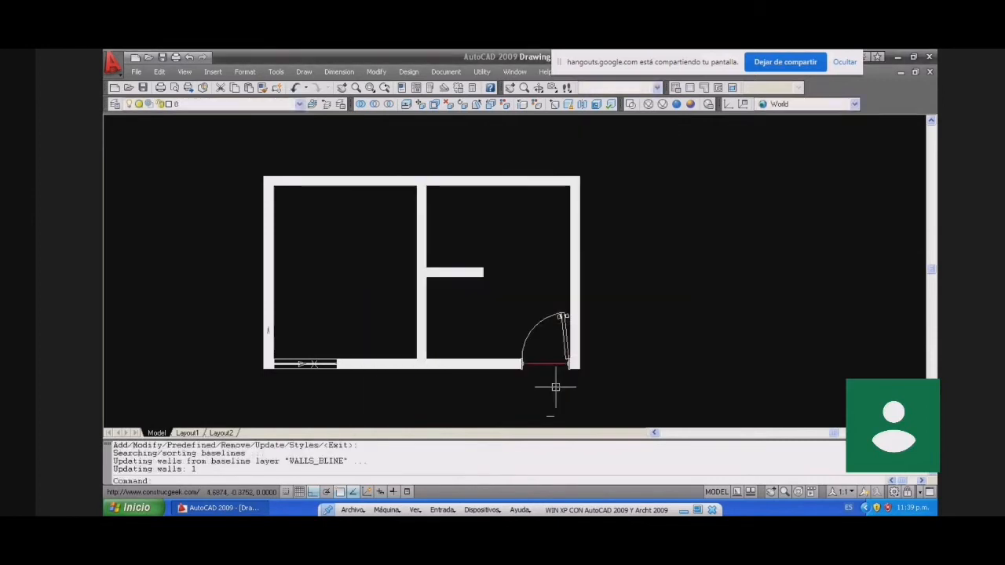
Step: Set the ARCH_DOORS layer's color to 23 in the layer properties
{"action": "scroll", "coordinate": [556, 386], "scroll_direction": "up", "scroll_amount": 2}
{"action": "middle_click_drag", "start_coordinate": [522, 341], "coordinate": [620, 387]}
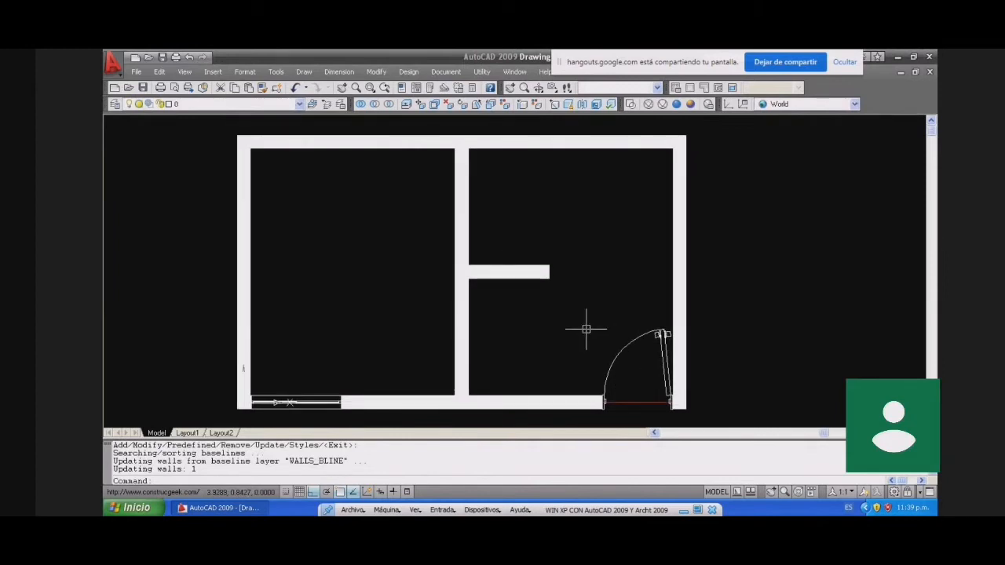
{"action": "type", "text": "layer"}
{"action": "key", "text": "Return"}
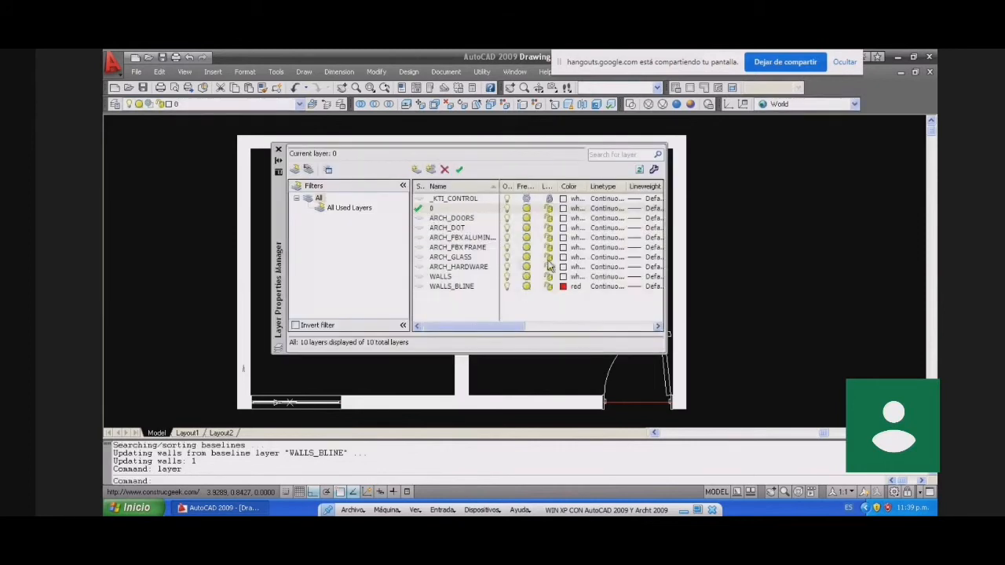
{"action": "left_click", "coordinate": [449, 220]}
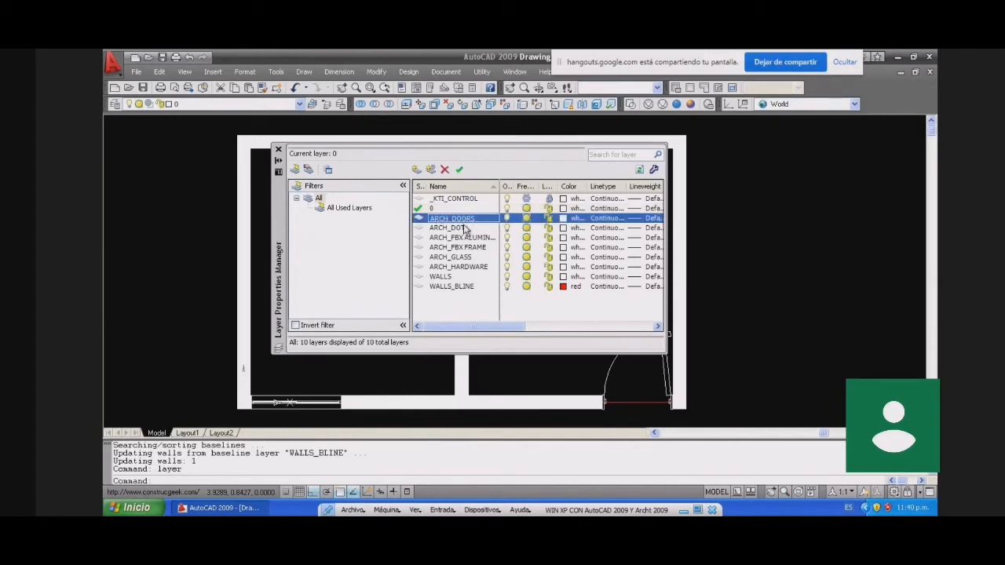
{"action": "left_click", "coordinate": [445, 228]}
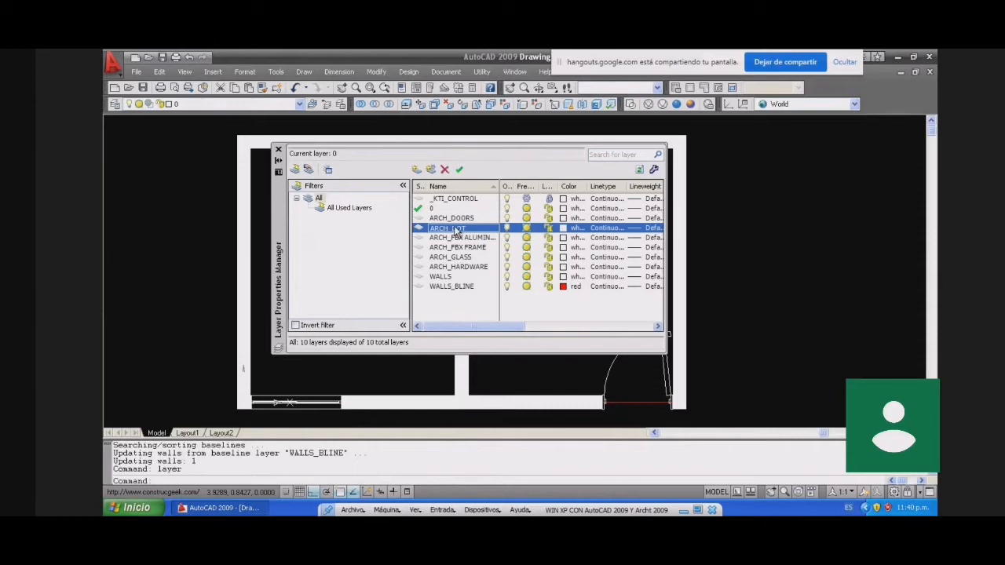
{"action": "left_click", "coordinate": [469, 219]}
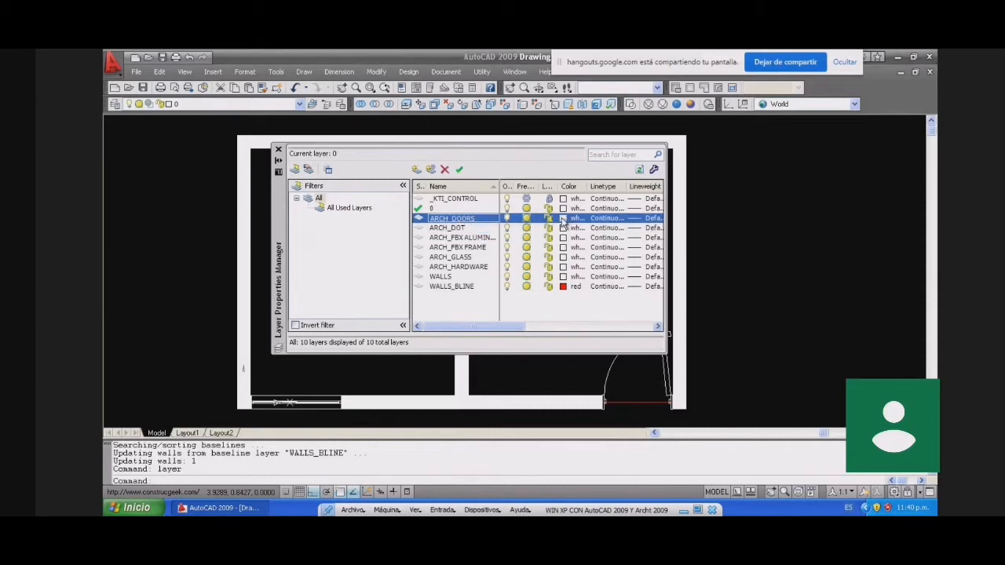
{"action": "left_click", "coordinate": [562, 219]}
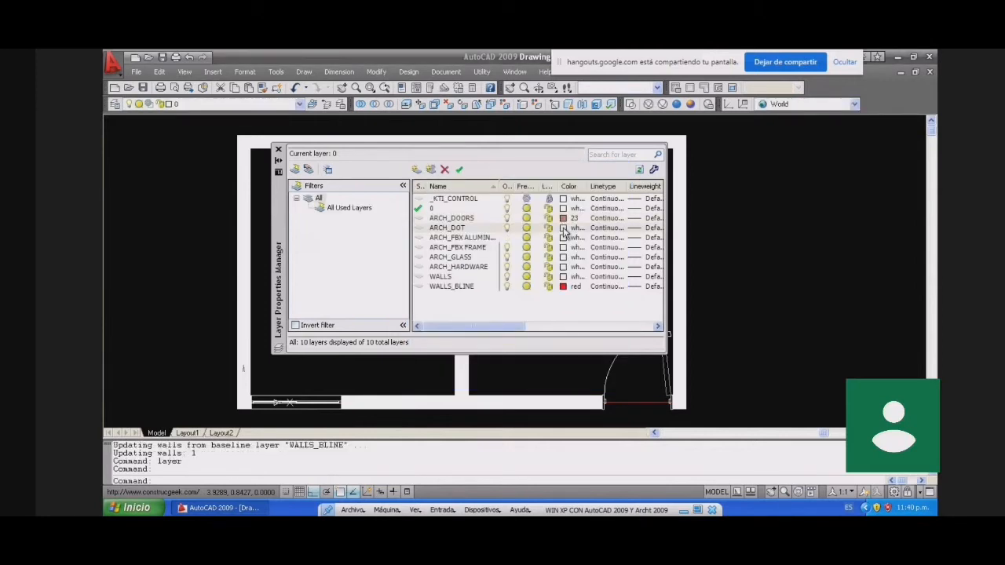
Step: Set the ARCH_DOT layer's color to red and the ARCH_GLASS layer's color to cyan, and close the layer properties
{"action": "left_click", "coordinate": [563, 229]}
{"action": "type", "text": "red"}
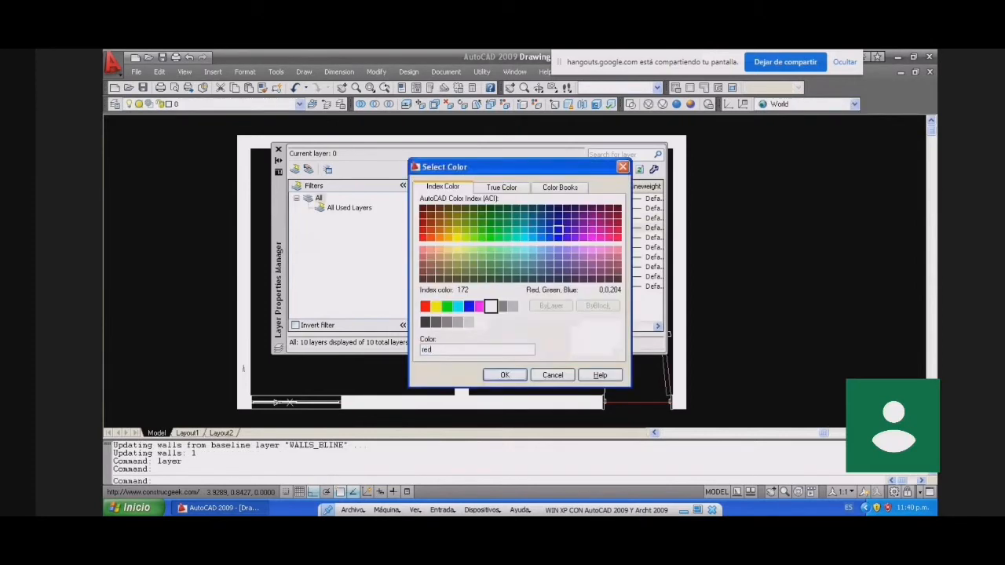
{"action": "key", "text": "Return"}
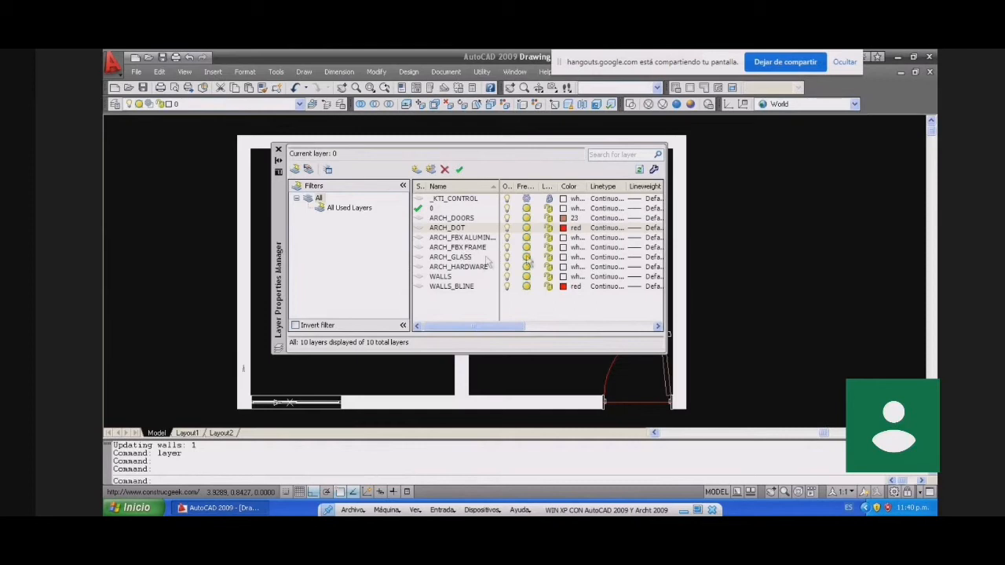
{"action": "left_click", "coordinate": [563, 258]}
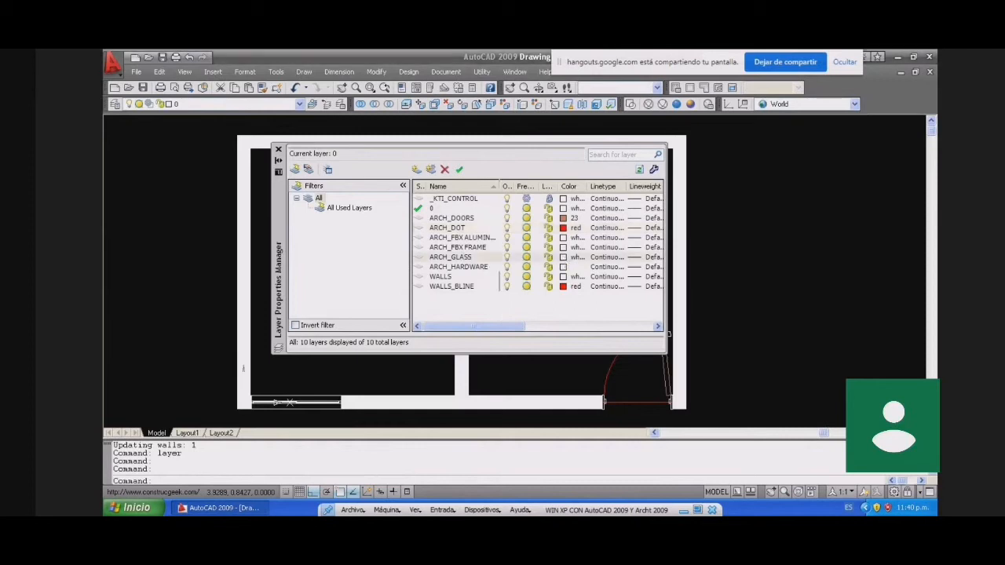
{"action": "type", "text": "cyan"}
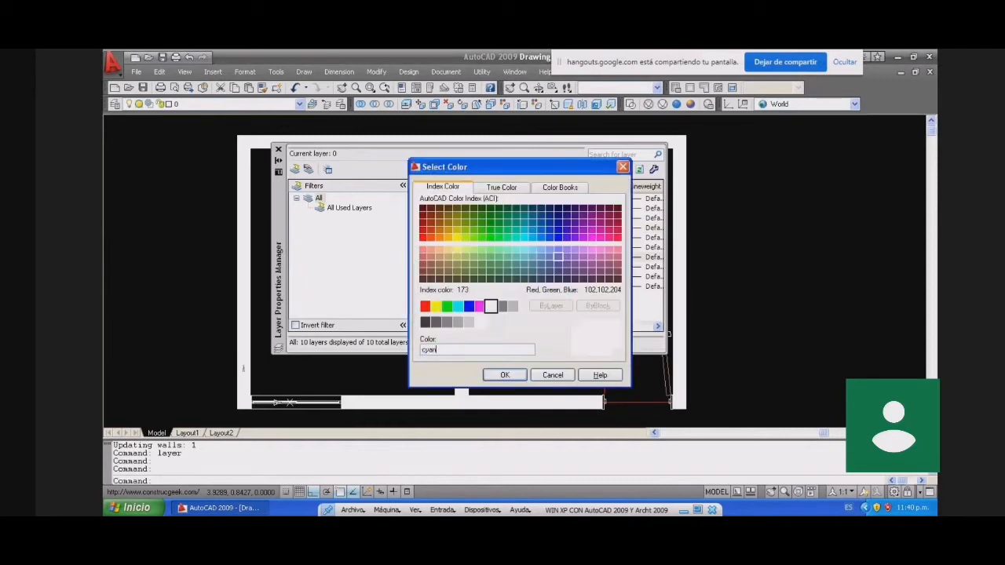
{"action": "key", "text": "Return"}
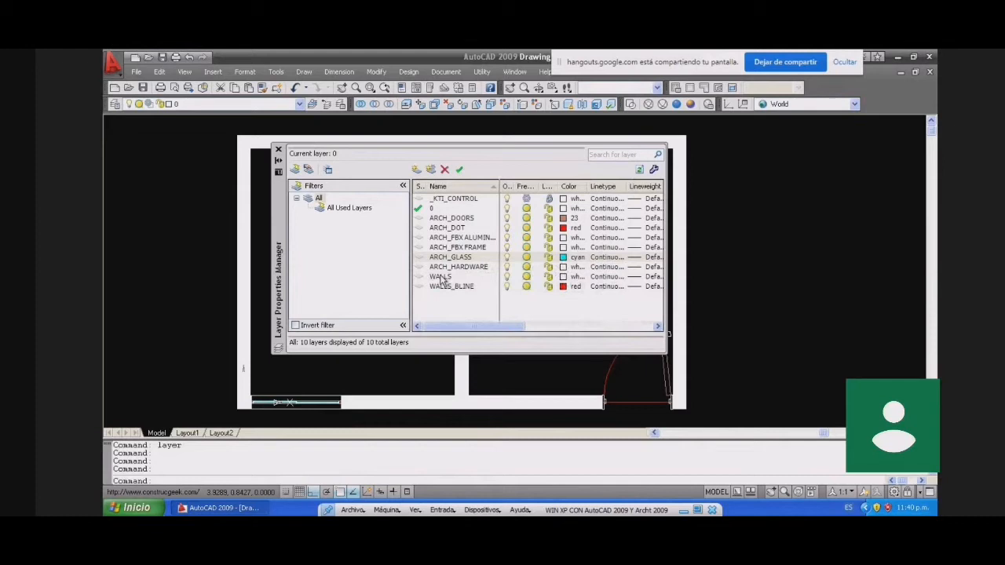
{"action": "left_click", "coordinate": [278, 149]}
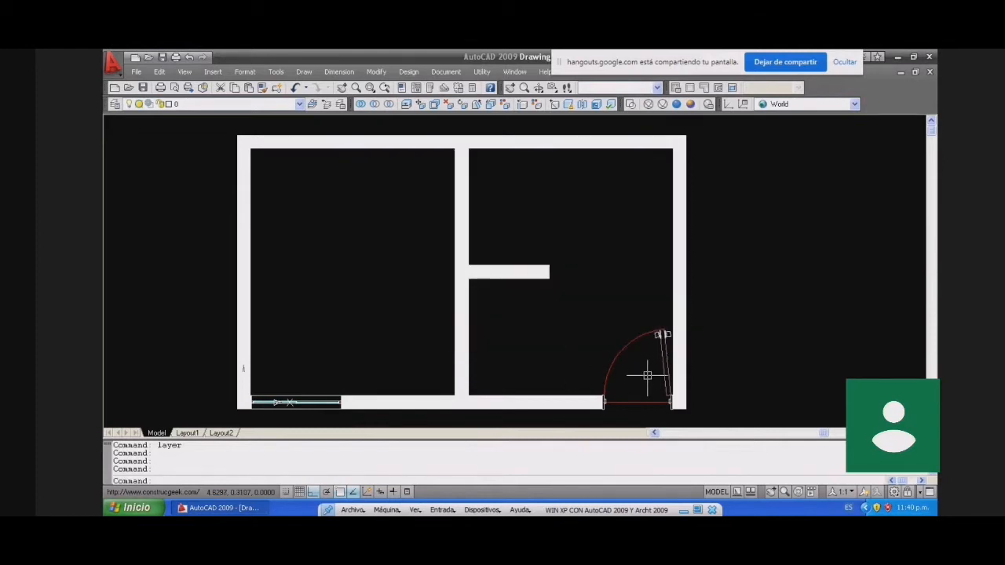
Step: Switch to a 3D viewpoint at 315° from the X axis and 30° from the XY plane
{"action": "scroll", "coordinate": [647, 375], "scroll_direction": "up", "scroll_amount": 5}
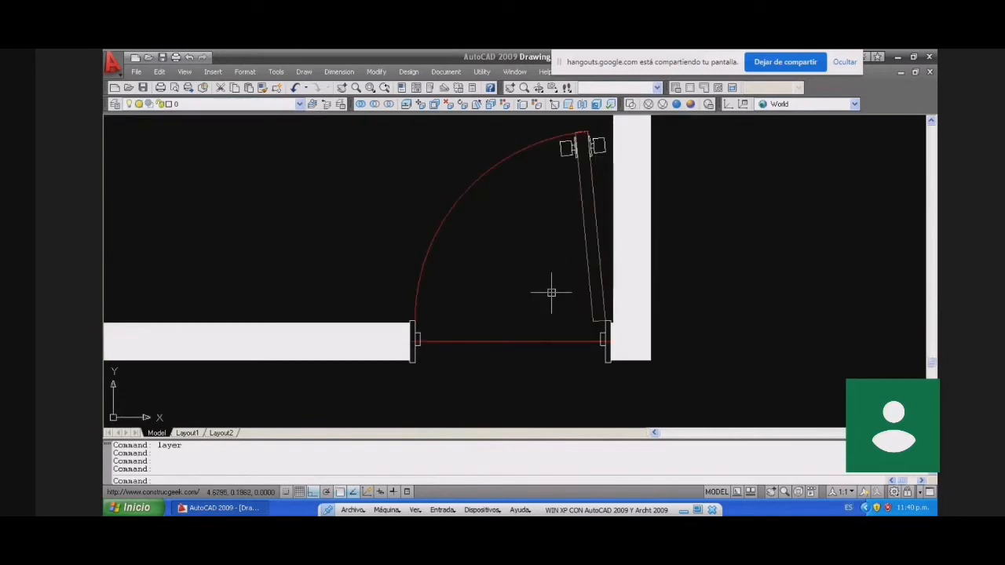
{"action": "scroll", "coordinate": [551, 292], "scroll_direction": "down", "scroll_amount": 2}
{"action": "scroll", "coordinate": [511, 303], "scroll_direction": "up", "scroll_amount": 2}
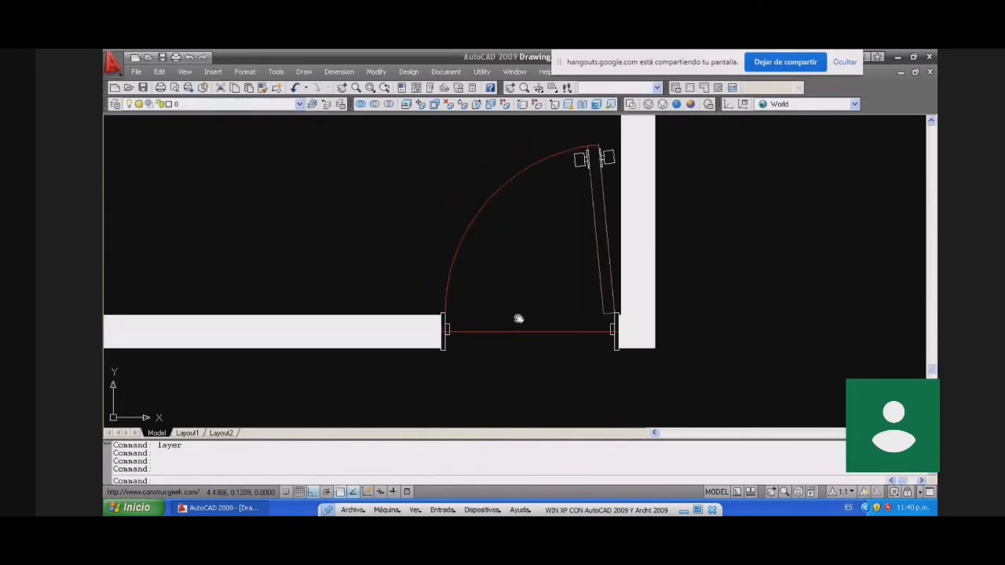
{"action": "scroll", "coordinate": [577, 309], "scroll_direction": "down", "scroll_amount": 5}
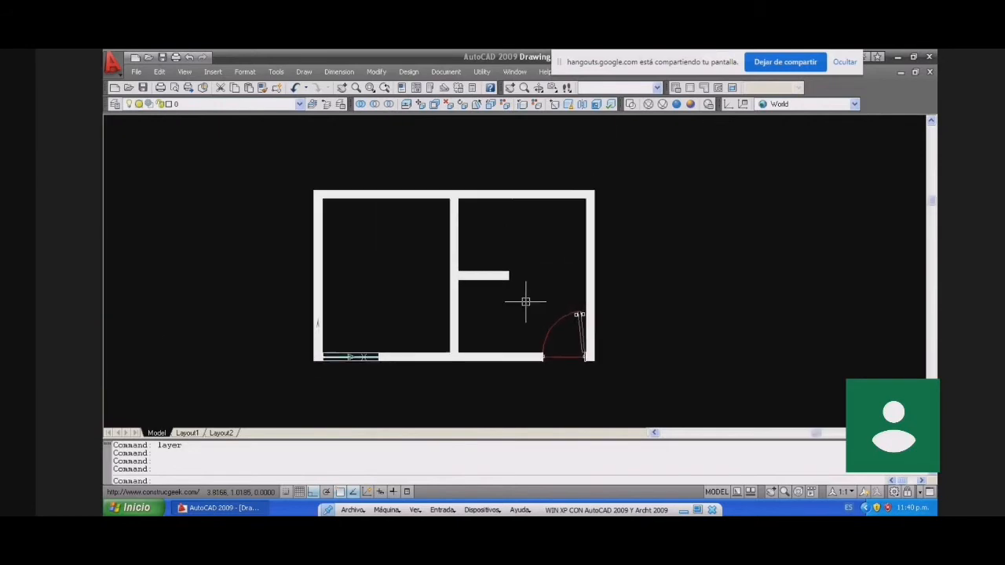
{"action": "scroll", "coordinate": [550, 309], "scroll_direction": "up", "scroll_amount": 2}
{"action": "type", "text": "vp"}
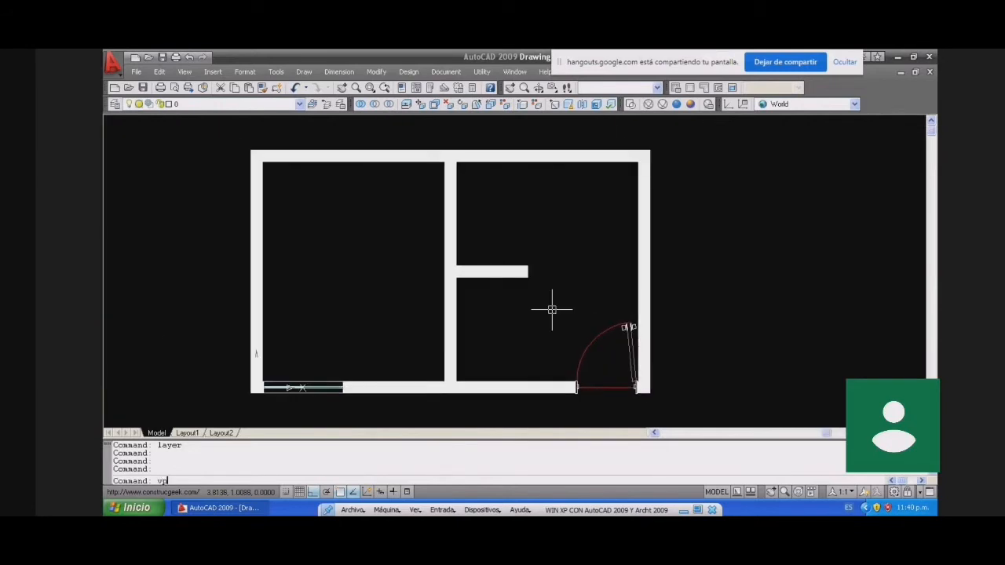
{"action": "key", "text": "Return"}
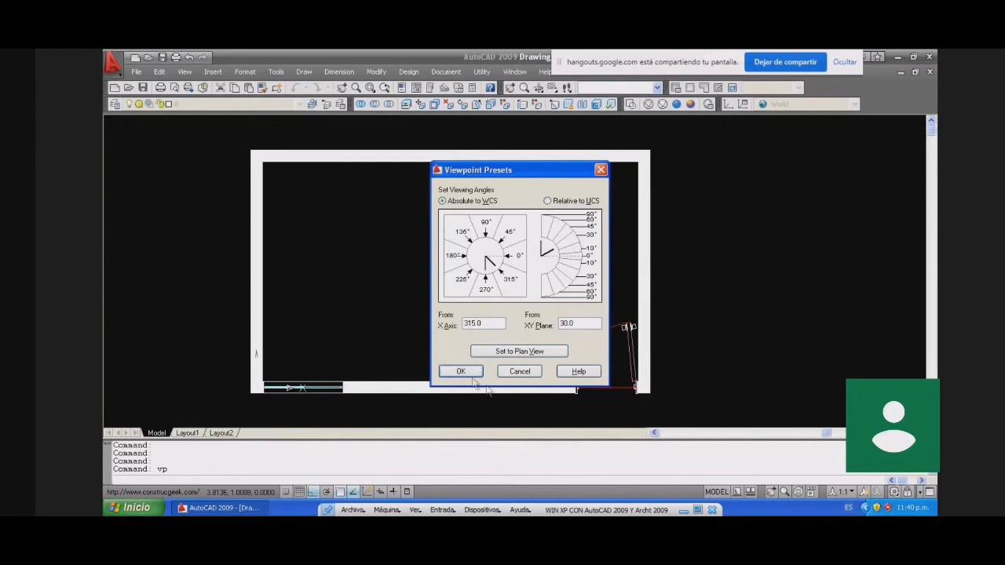
{"action": "left_click", "coordinate": [474, 375]}
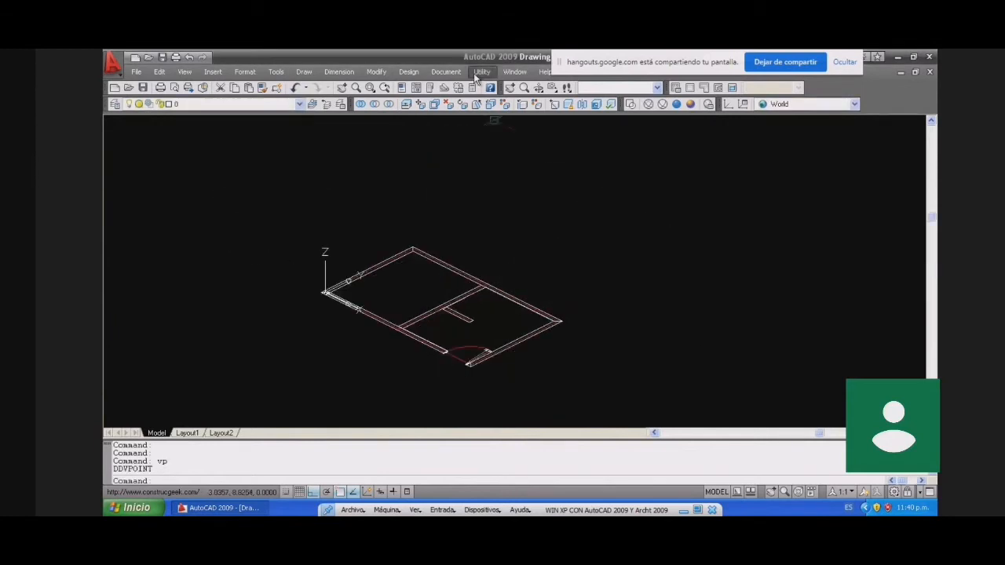
Step: Convert the whole building plan, including walls, window and door, from 2D to 3D
{"action": "left_click", "coordinate": [477, 73]}
{"action": "left_click", "coordinate": [500, 142]}
{"action": "left_click", "coordinate": [608, 197]}
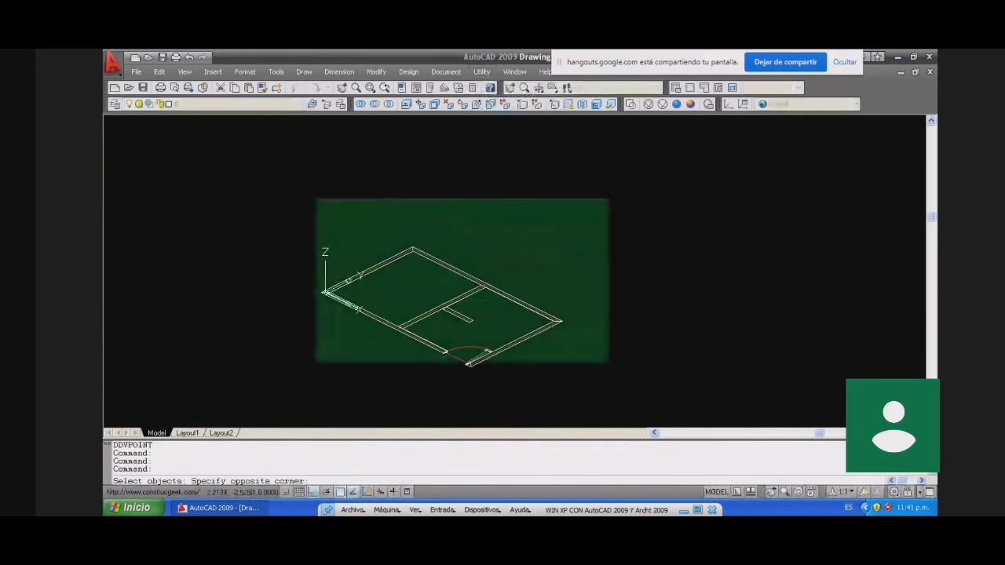
{"action": "left_click", "coordinate": [289, 371]}
Step: Shade the model in the Realistic visual style and orbit it to face the wall holding the window and door
{"action": "type", "text": "shade"}
{"action": "key", "text": "Return"}
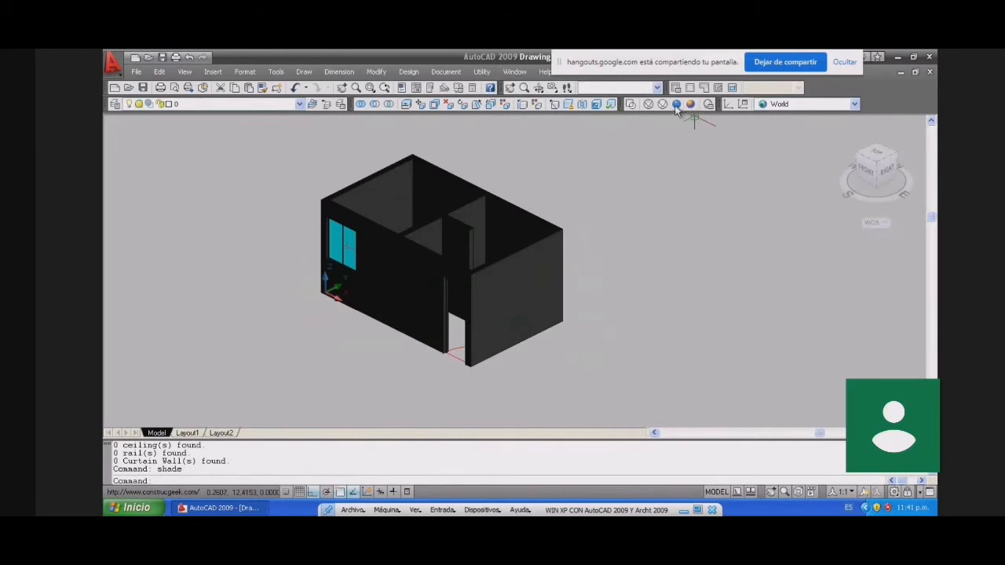
{"action": "left_click", "coordinate": [677, 104]}
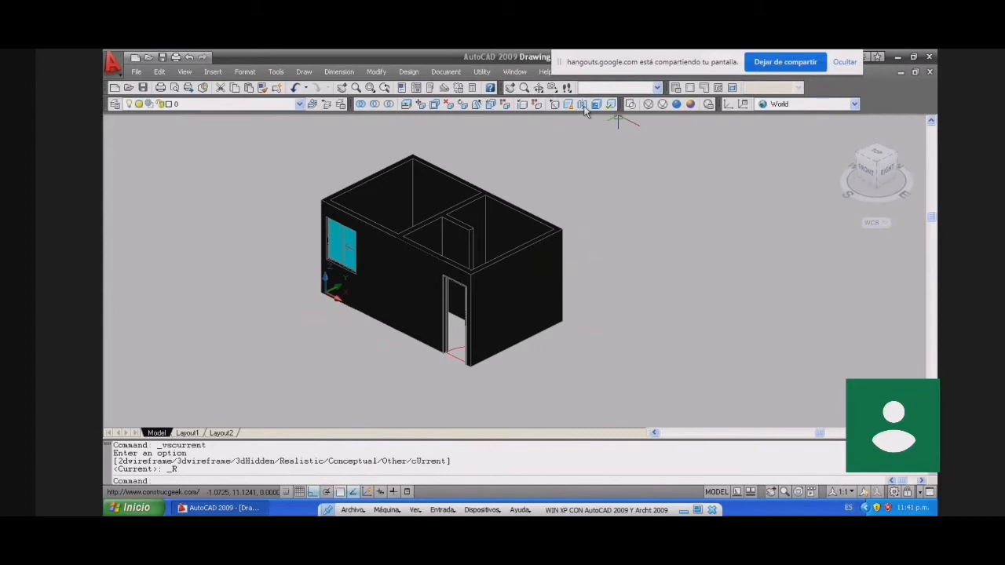
{"action": "left_click", "coordinate": [538, 88]}
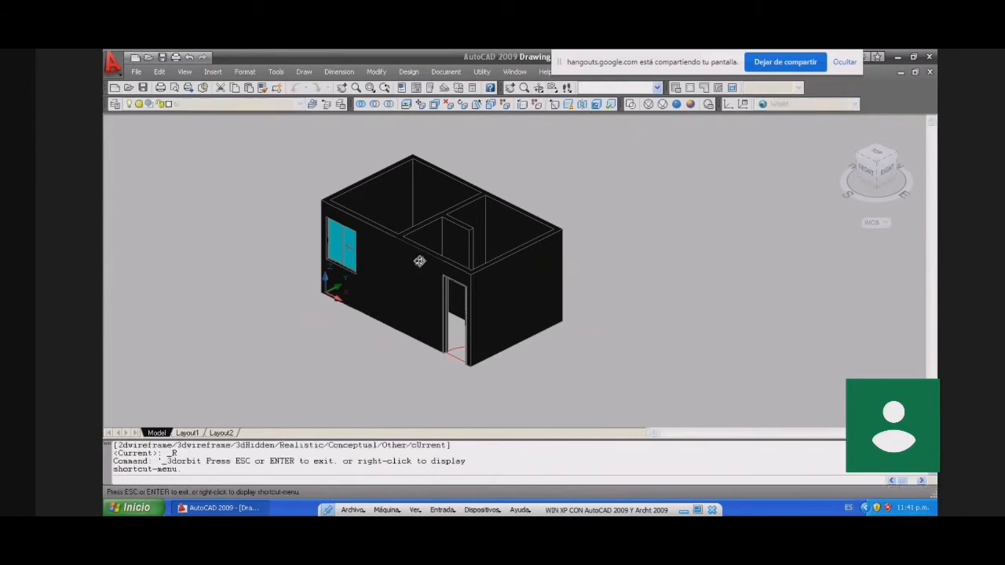
{"action": "left_click_drag", "start_coordinate": [412, 258], "coordinate": [530, 285]}
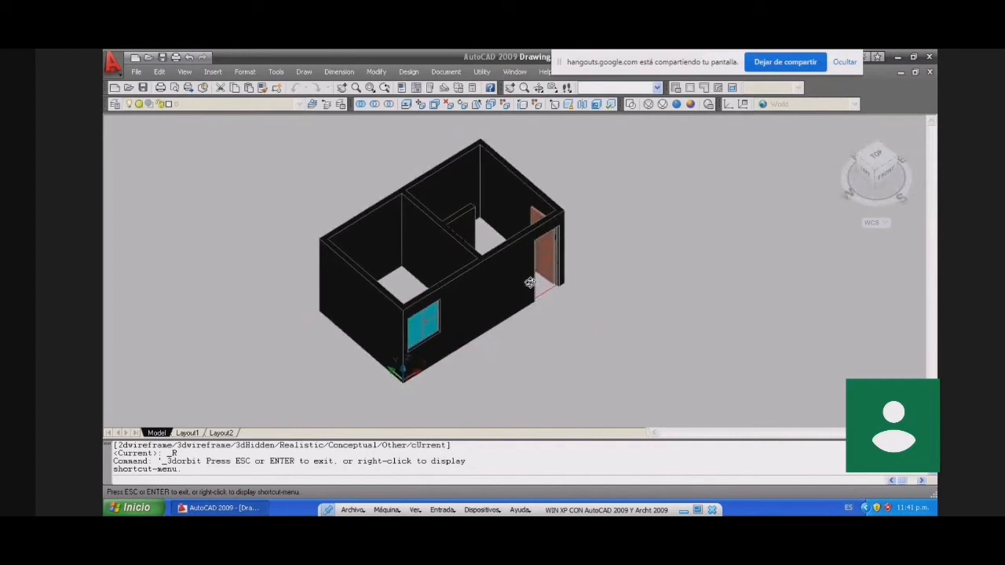
{"action": "key", "text": "Escape"}
{"action": "key", "text": "Escape"}
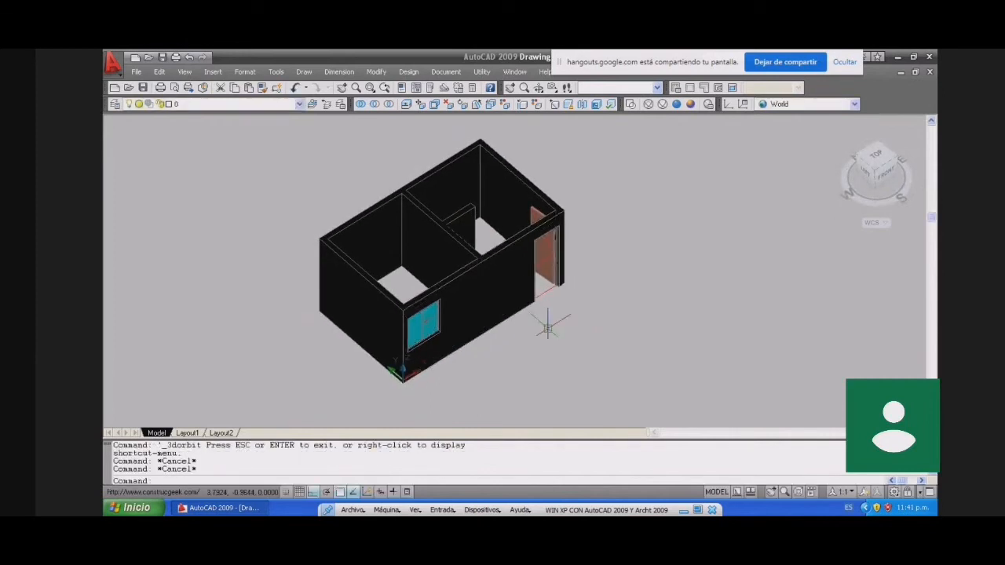
Step: Start adding a new window in the standard style and set its width to 1.255
{"action": "type", "text": "window"}
{"action": "key", "text": "BackSpace"}
{"action": "key", "text": "BackSpace"}
{"action": "key", "text": "BackSpace"}
{"action": "type", "text": "ows"}
{"action": "key", "text": "Return"}
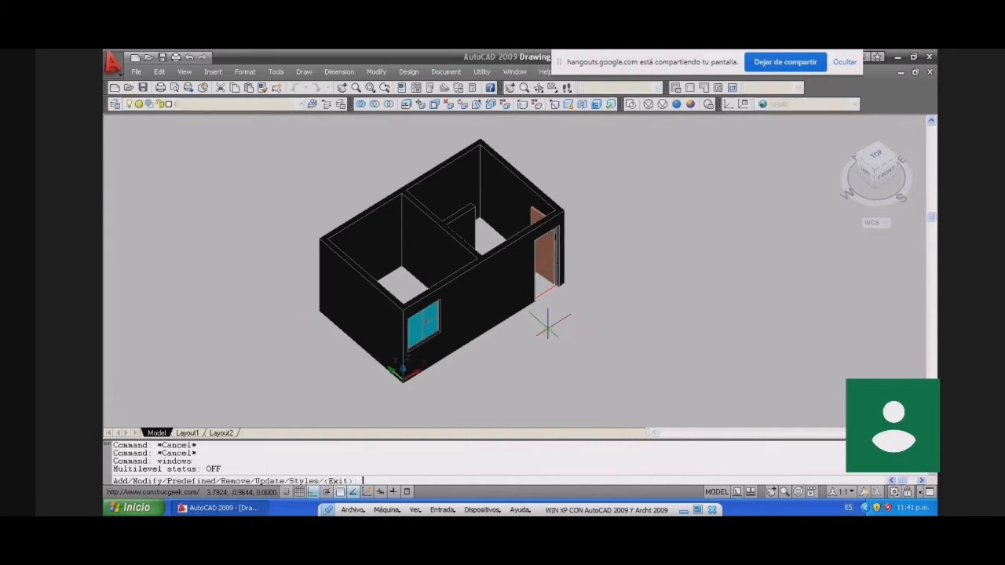
{"action": "type", "text": "a"}
{"action": "key", "text": "Return"}
{"action": "double_click", "coordinate": [547, 203]}
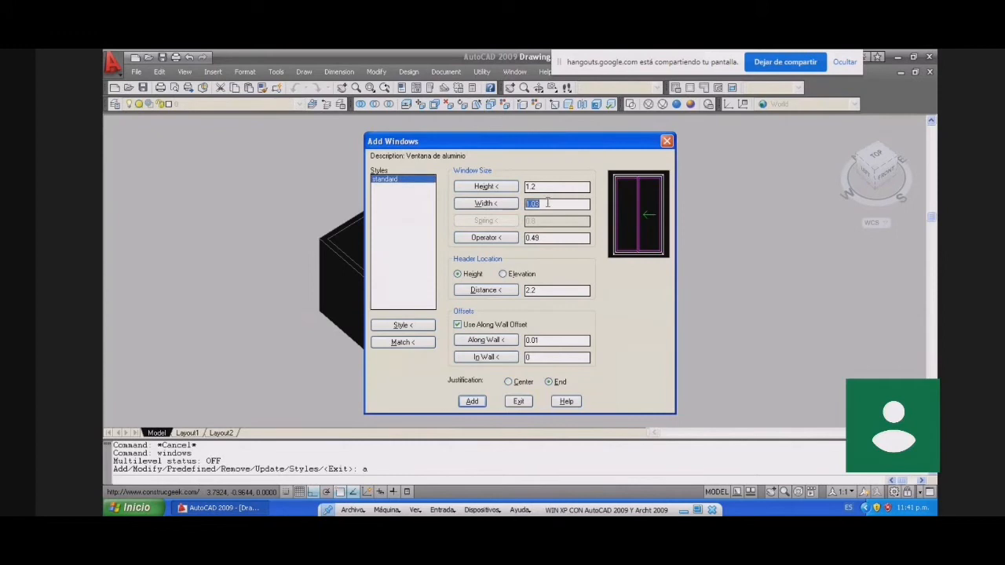
{"action": "type", "text": "1.255"}
Step: Place the window in the rear wall of the room with the existing window, measured from the partition wall's inner corner
{"action": "left_click", "coordinate": [473, 402]}
{"action": "left_click", "coordinate": [512, 292]}
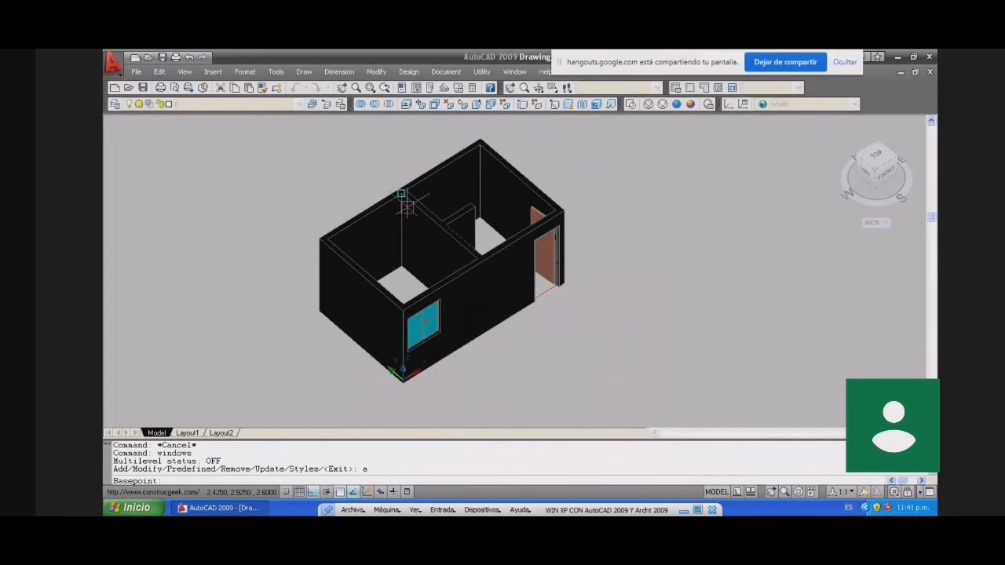
{"action": "left_click", "coordinate": [402, 196]}
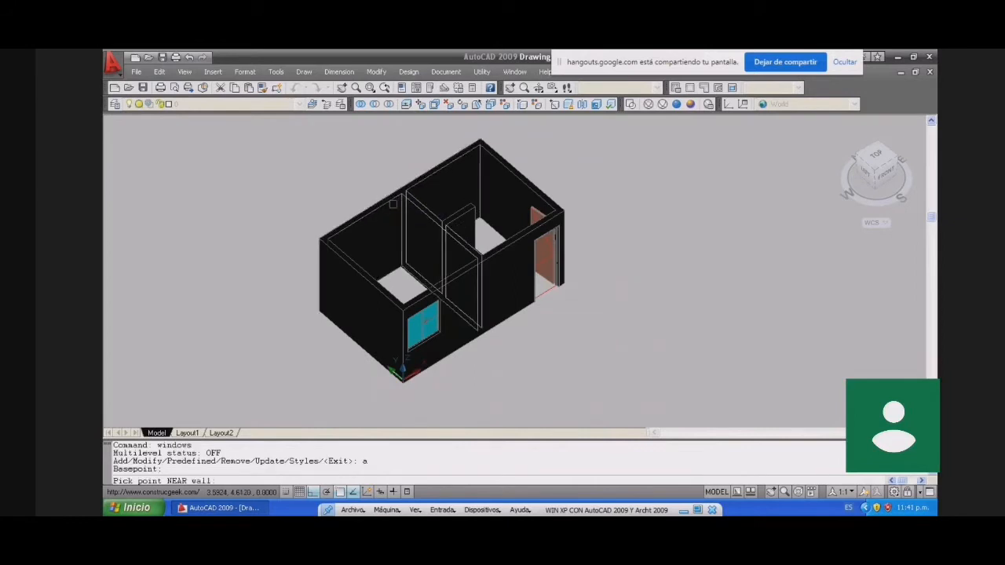
{"action": "left_click", "coordinate": [365, 211]}
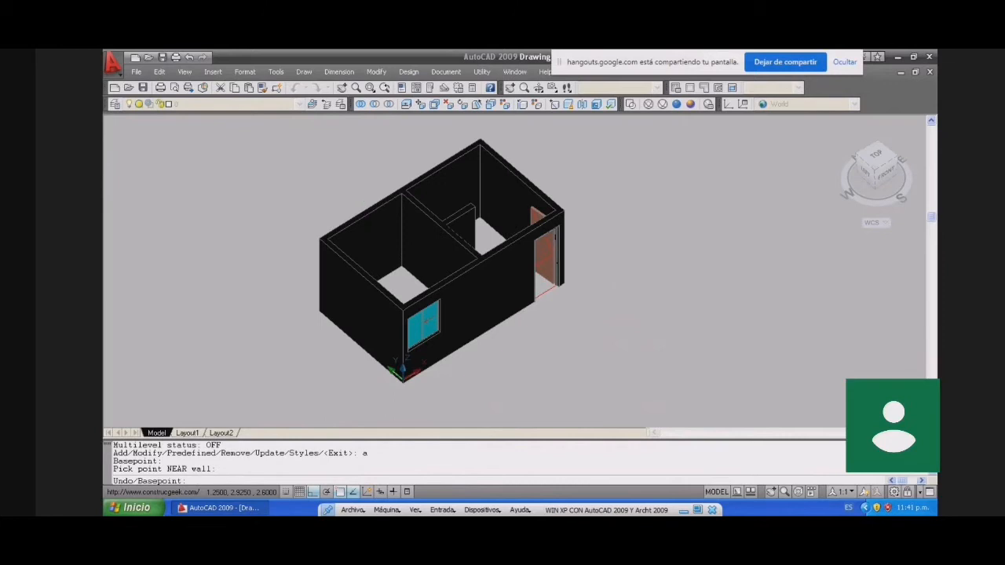
{"action": "left_click", "coordinate": [518, 402]}
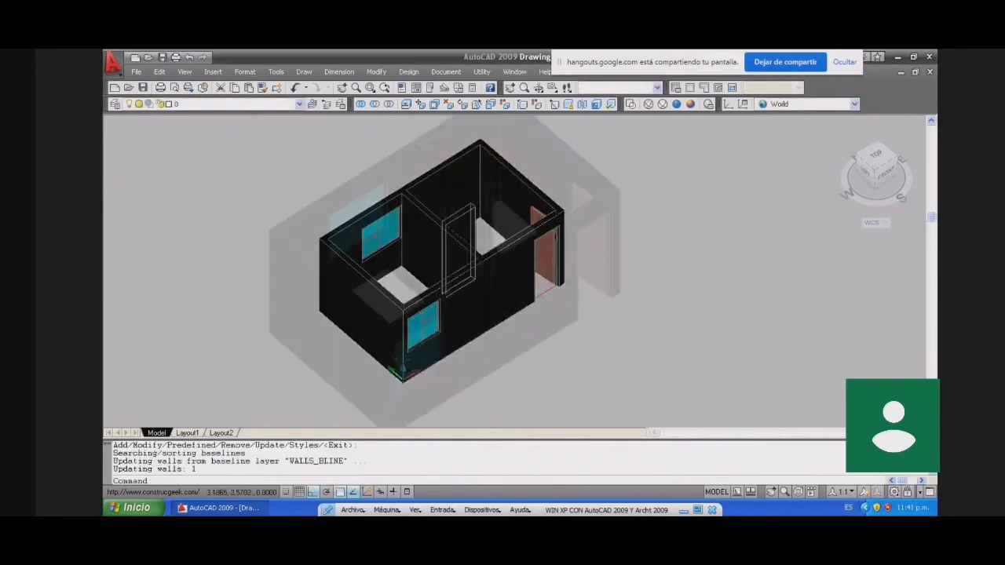
Step: Switch the model to 2D wireframe and inspect the new window's edge beside the partition wall
{"action": "scroll", "coordinate": [414, 254], "scroll_direction": "up", "scroll_amount": 5}
{"action": "scroll", "coordinate": [359, 170], "scroll_direction": "up", "scroll_amount": 5}
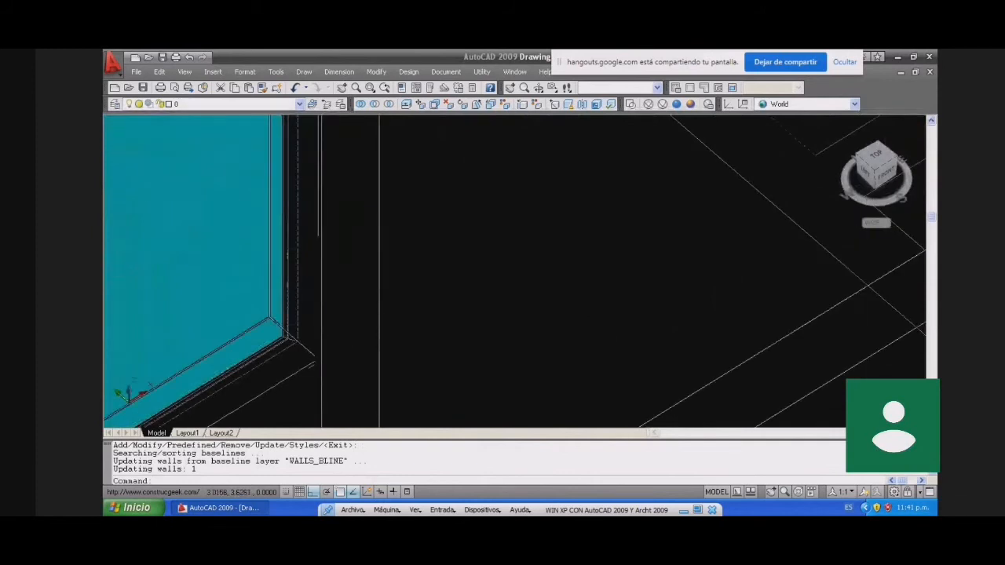
{"action": "left_click", "coordinate": [665, 105]}
{"action": "left_click", "coordinate": [631, 104]}
{"action": "scroll", "coordinate": [317, 359], "scroll_direction": "up", "scroll_amount": 2}
{"action": "middle_click_drag", "start_coordinate": [323, 352], "coordinate": [383, 289]}
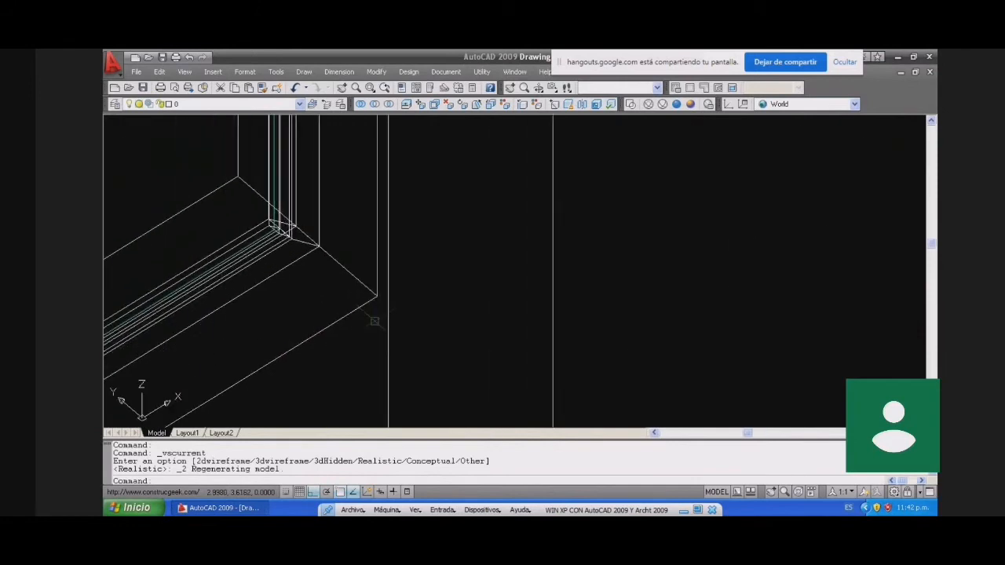
{"action": "scroll", "coordinate": [374, 321], "scroll_direction": "down", "scroll_amount": 5}
{"action": "scroll", "coordinate": [503, 347], "scroll_direction": "up", "scroll_amount": 1}
{"action": "middle_click_drag", "start_coordinate": [504, 349], "coordinate": [558, 346]}
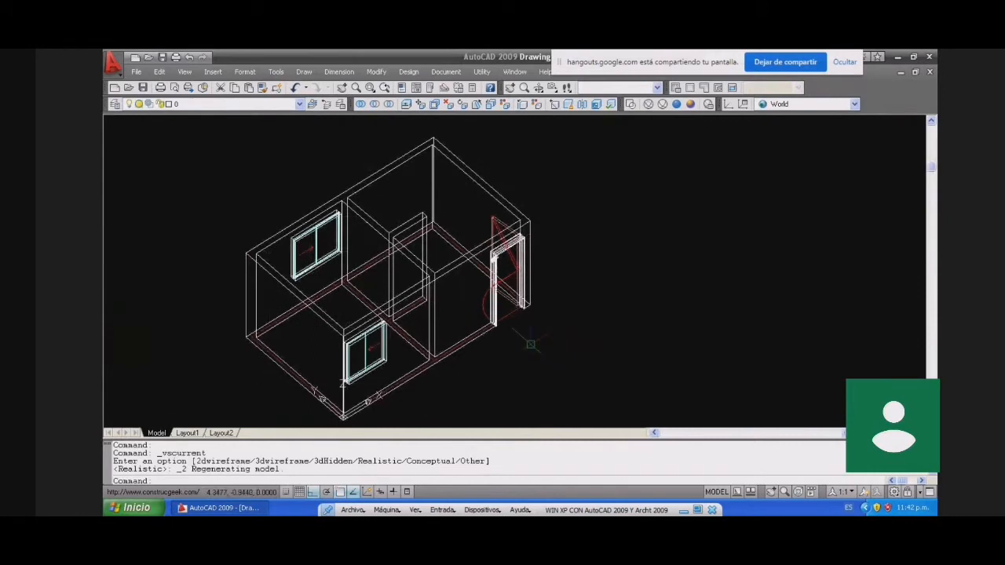
{"action": "middle_click_drag", "start_coordinate": [531, 344], "coordinate": [460, 341]}
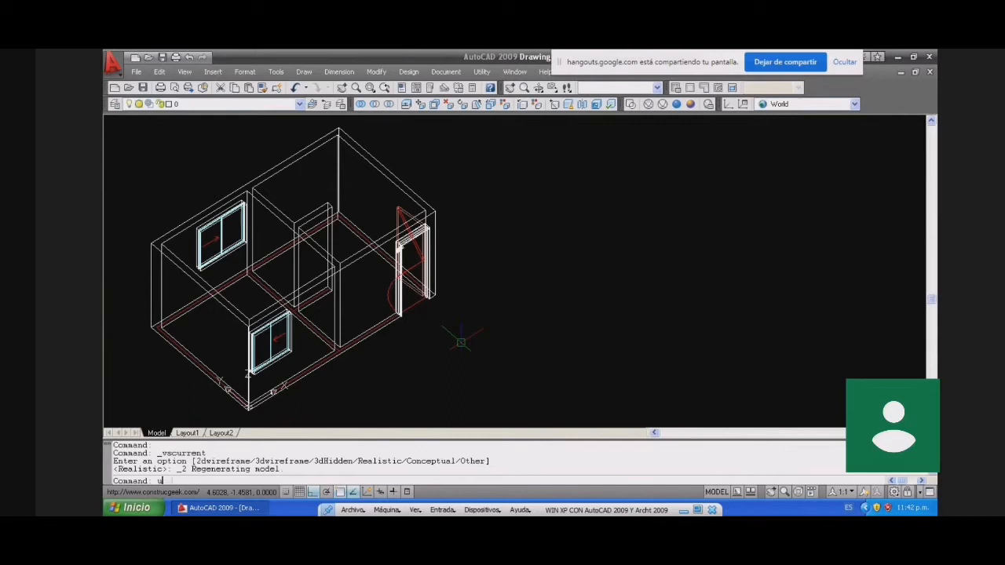
Step: Align the UCS with the current view
{"action": "type", "text": "ucs"}
{"action": "key", "text": "Return"}
{"action": "type", "text": "v"}
{"action": "key", "text": "Return"}
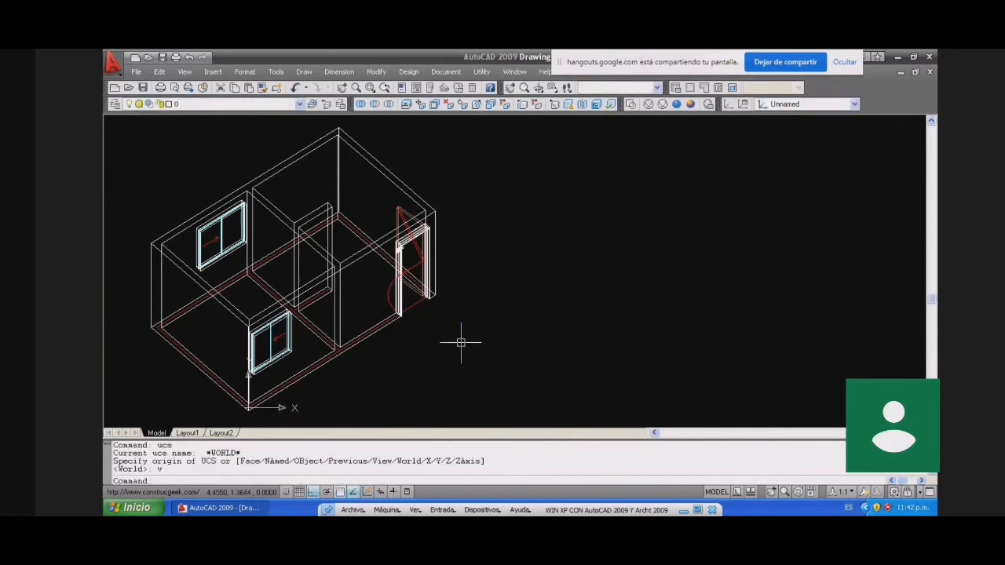
Step: Run the reports command with its Templates option to bring up the Report Template Editor
{"action": "type", "text": "reports"}
{"action": "key", "text": "Return"}
{"action": "type", "text": "t"}
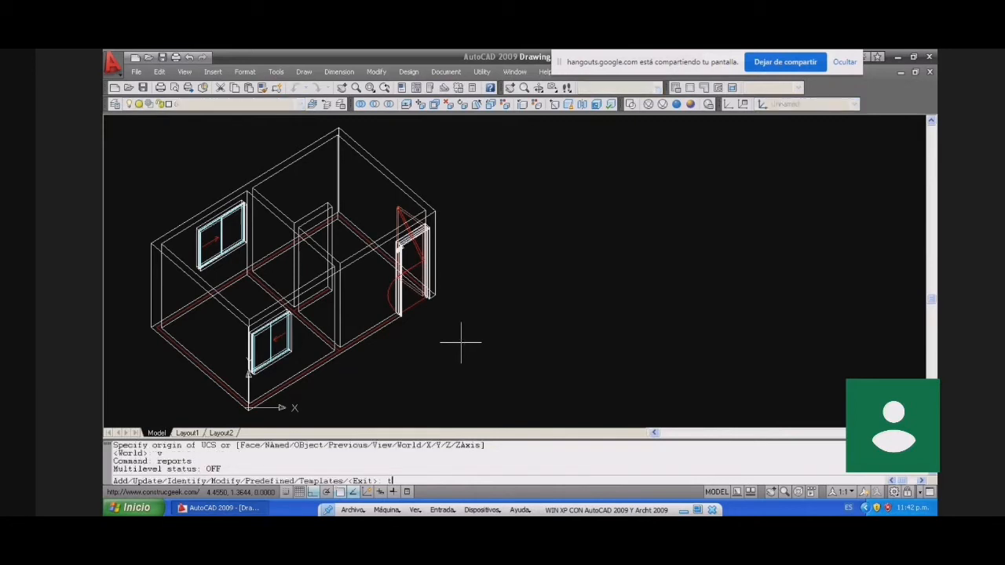
{"action": "key", "text": "Return"}
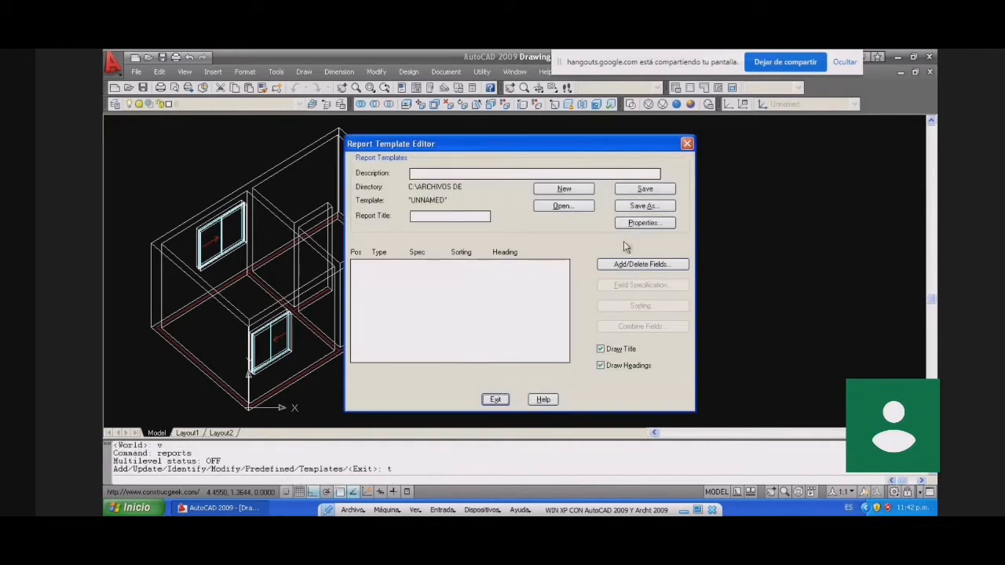
Step: Open the existing ANALISIS DE M2 and ANALISIS M report templates and examine their fields
{"action": "left_click", "coordinate": [562, 206]}
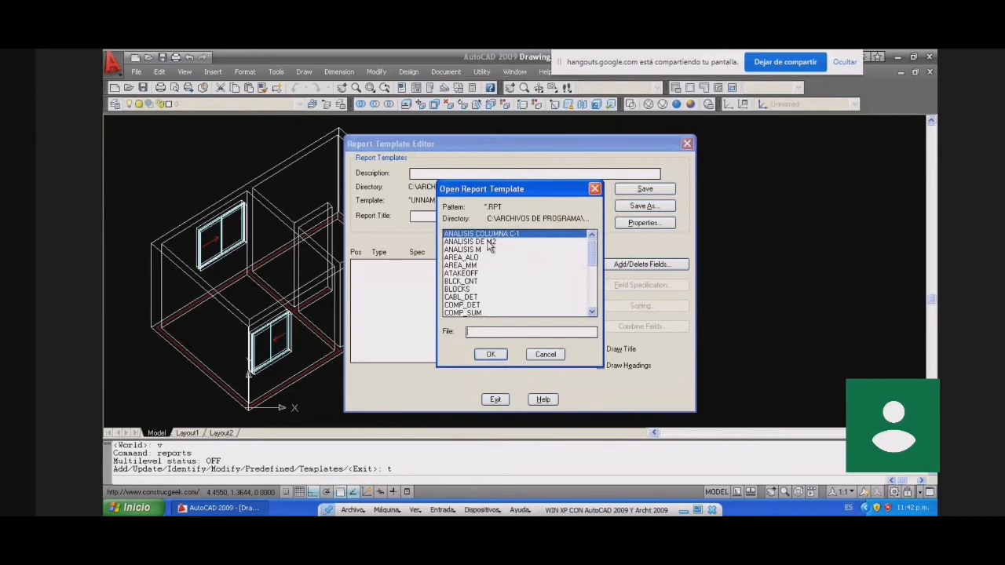
{"action": "left_click", "coordinate": [491, 243]}
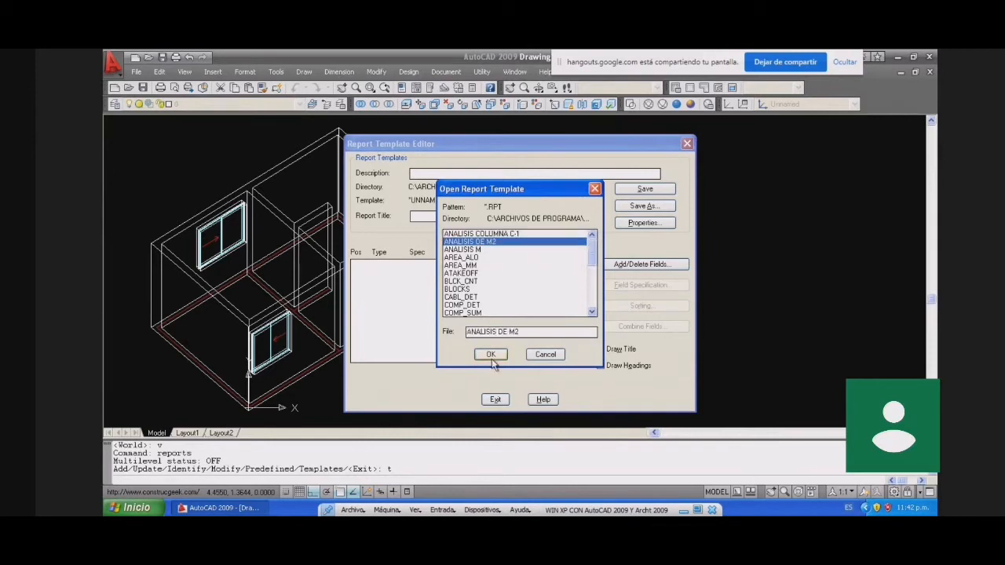
{"action": "left_click", "coordinate": [490, 354]}
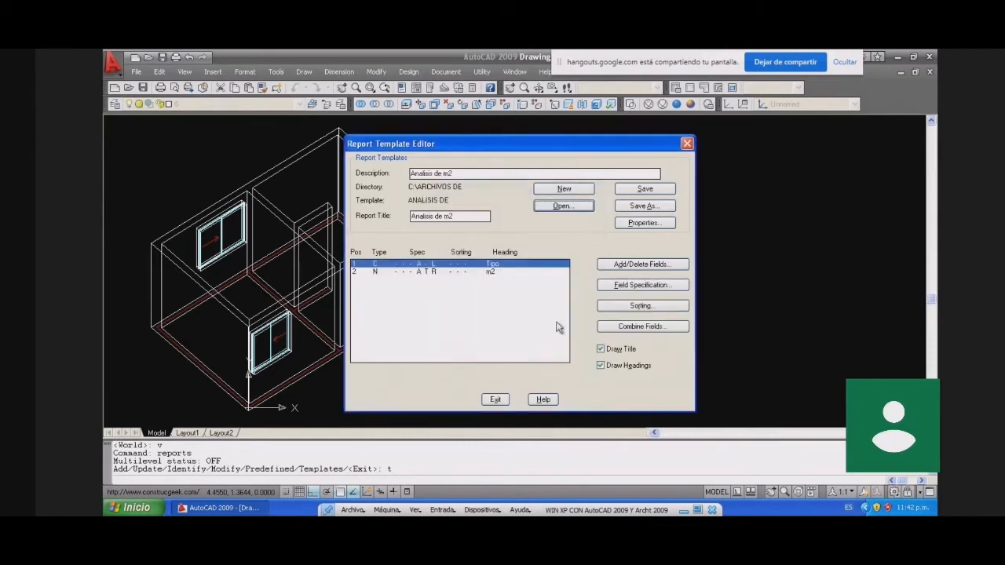
{"action": "left_click", "coordinate": [494, 271]}
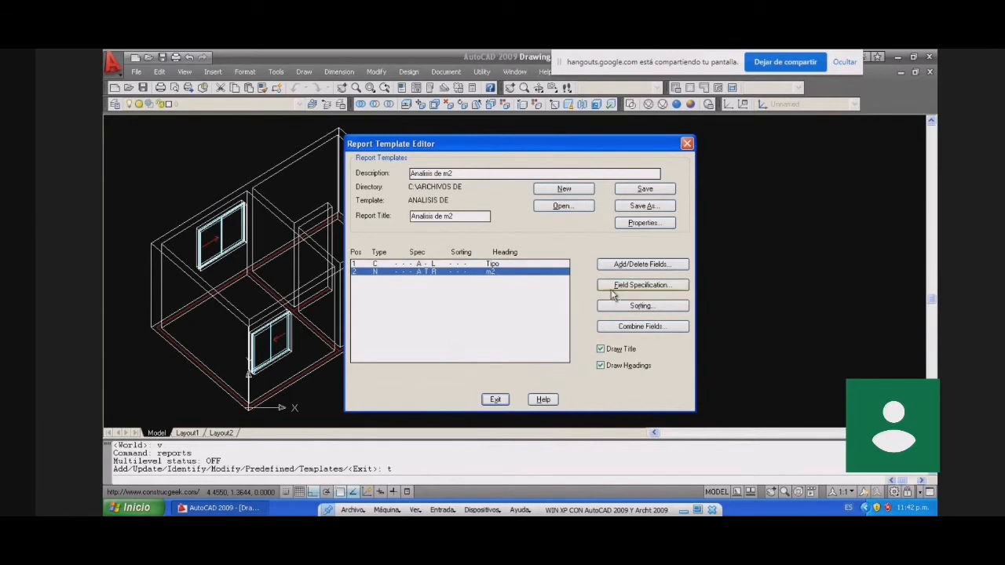
{"action": "left_click", "coordinate": [567, 210]}
{"action": "double_click", "coordinate": [479, 250]}
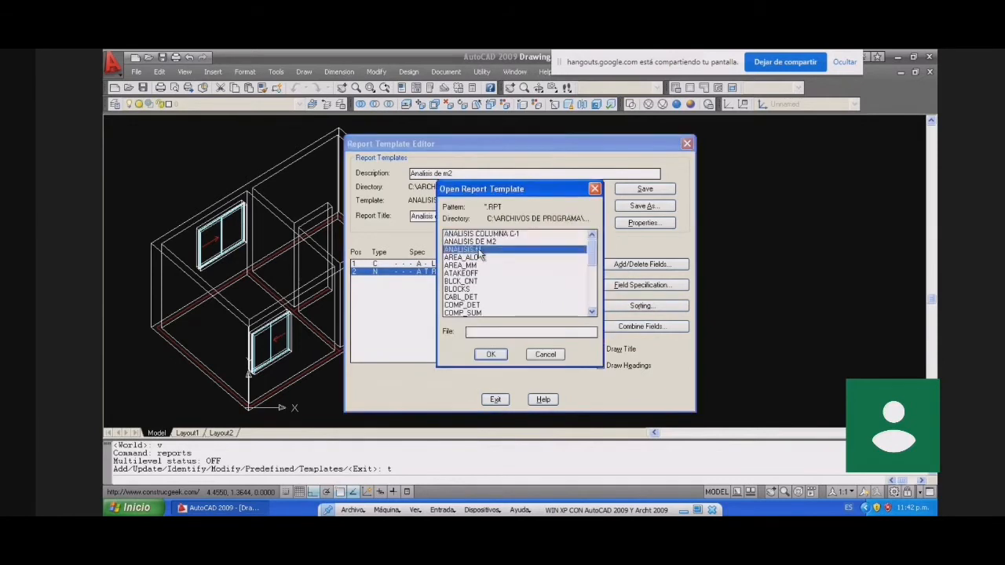
{"action": "left_click", "coordinate": [577, 211]}
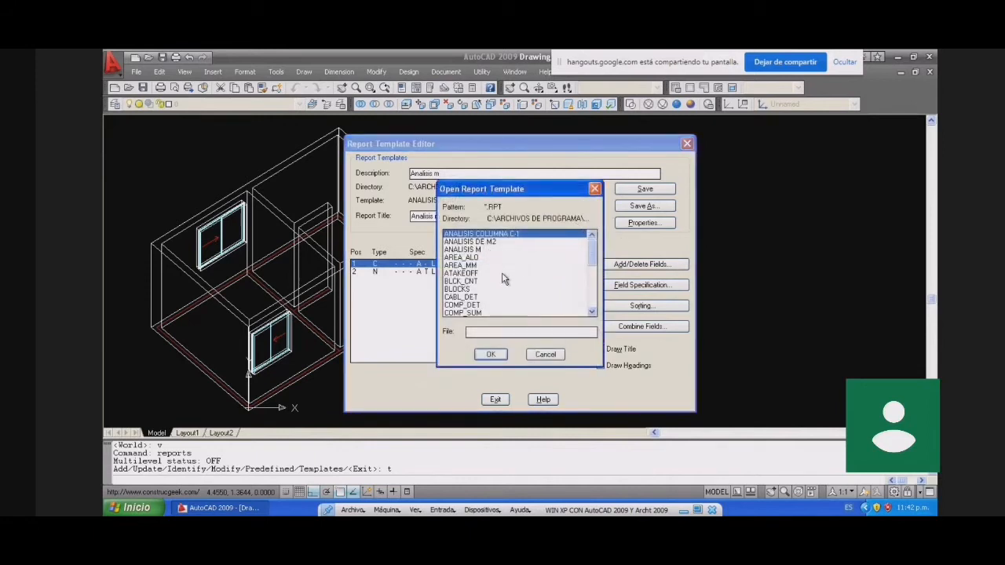
{"action": "left_click", "coordinate": [493, 355]}
{"action": "left_click", "coordinate": [533, 294]}
{"action": "left_click", "coordinate": [554, 358]}
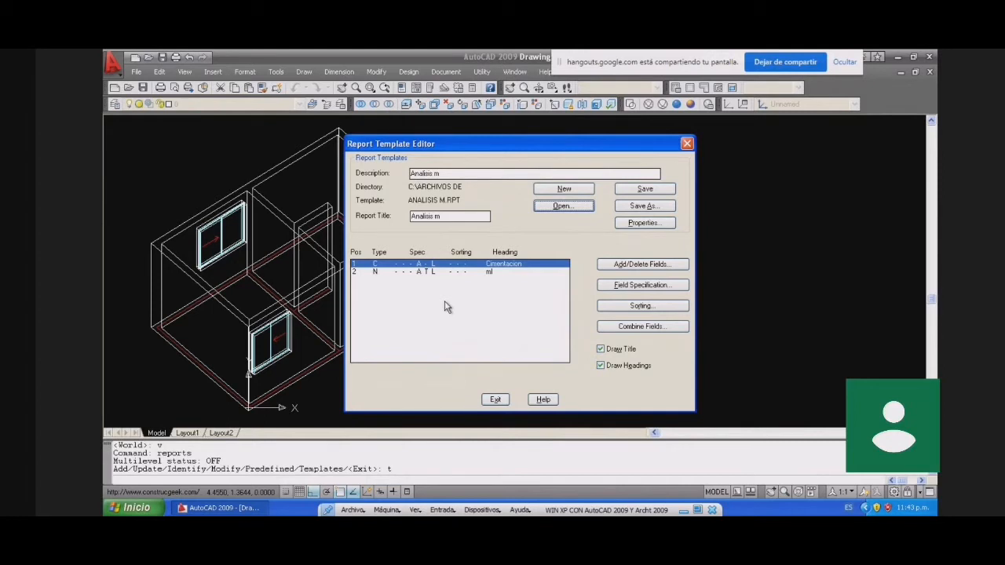
Step: Create a new report template described as "Analisis de m2 de muro archt", titled "M2 muro Archt", and save it under the description's name
{"action": "left_click", "coordinate": [566, 191]}
{"action": "type", "text": "Analisis de m2 de muro archi"}
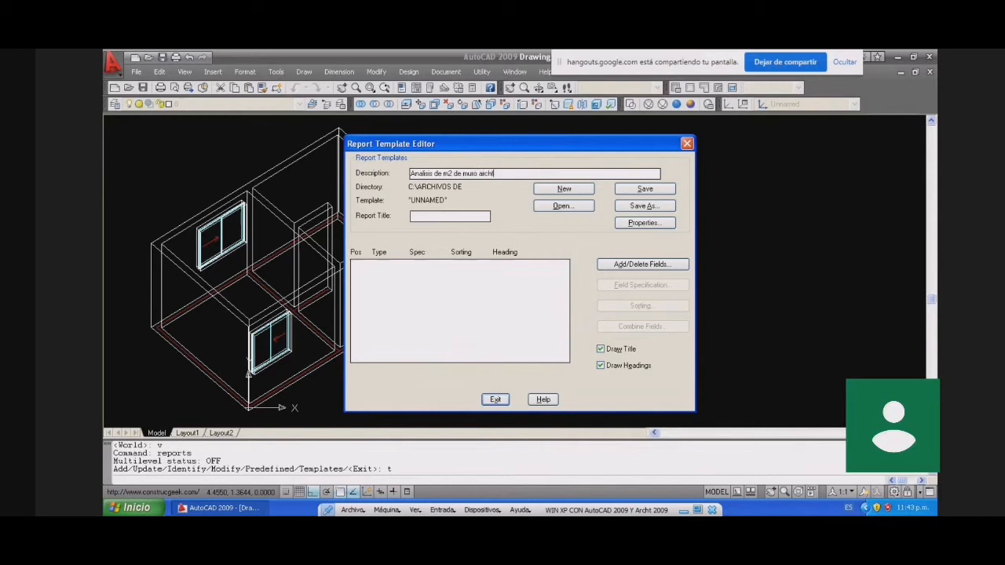
{"action": "left_click", "coordinate": [438, 215]}
{"action": "type", "text": "M2 muro Archt"}
{"action": "left_click", "coordinate": [642, 206]}
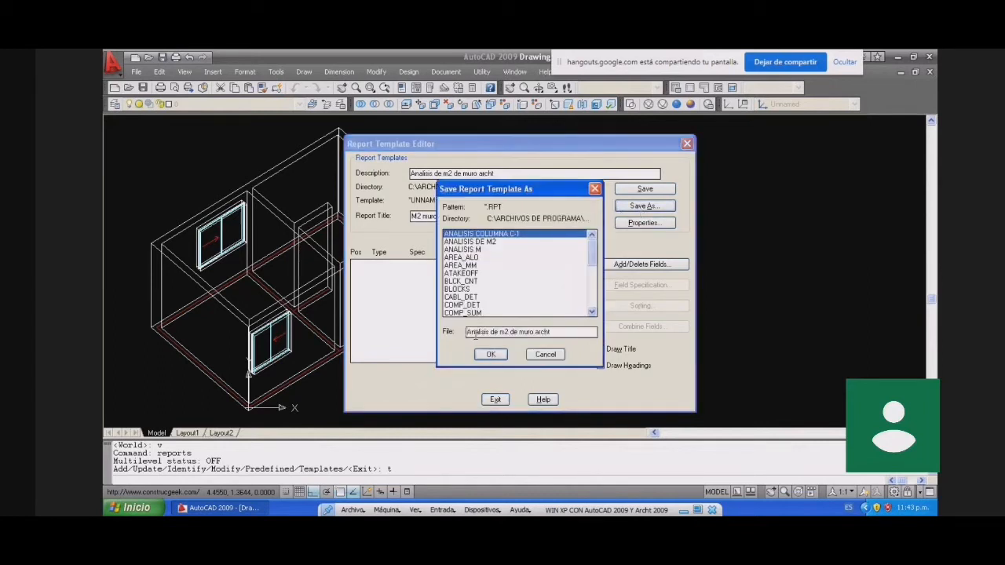
{"action": "left_click", "coordinate": [490, 354]}
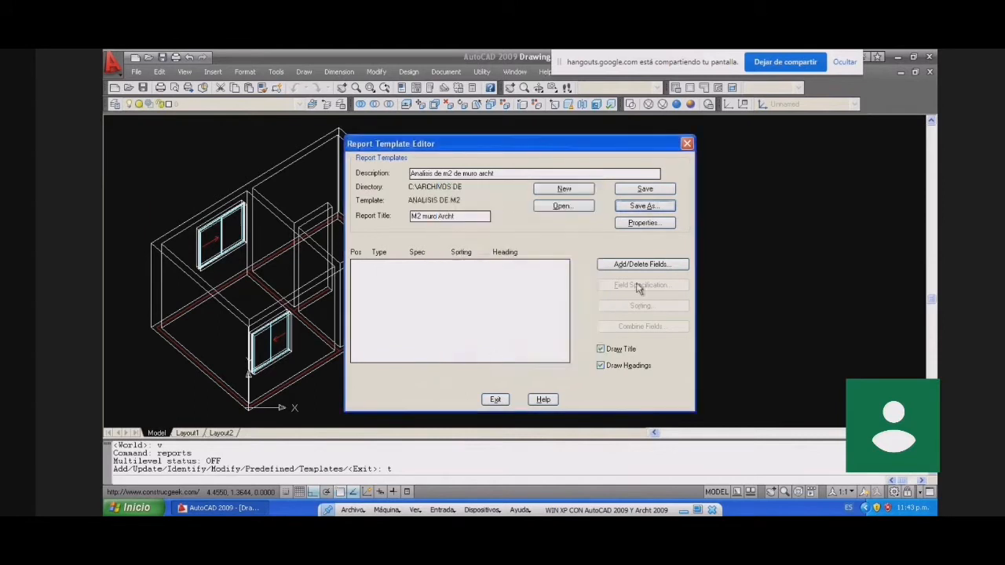
Step: Scan for ArchT Automatic Fields to make them available for the new report template
{"action": "left_click", "coordinate": [642, 264]}
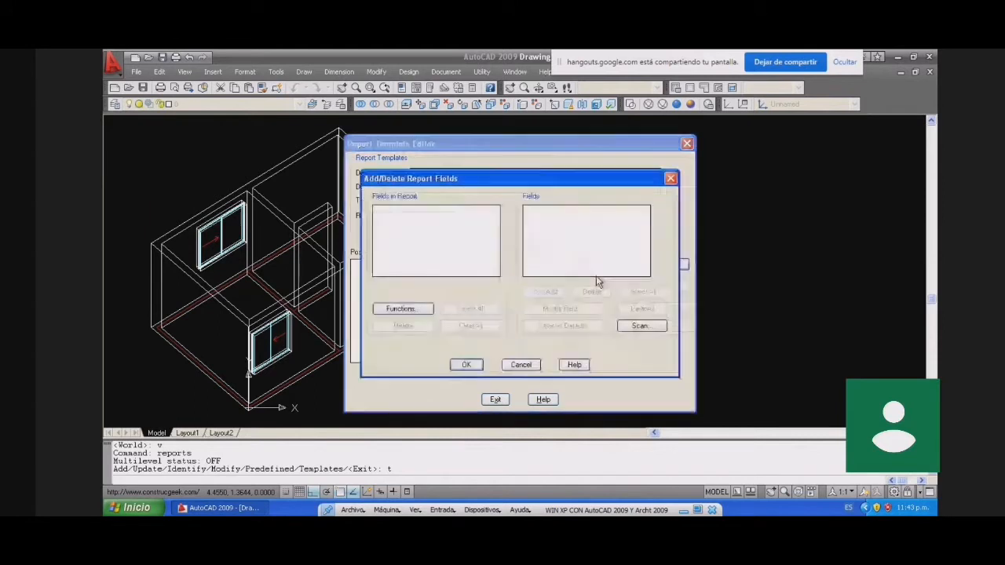
{"action": "left_click", "coordinate": [637, 328]}
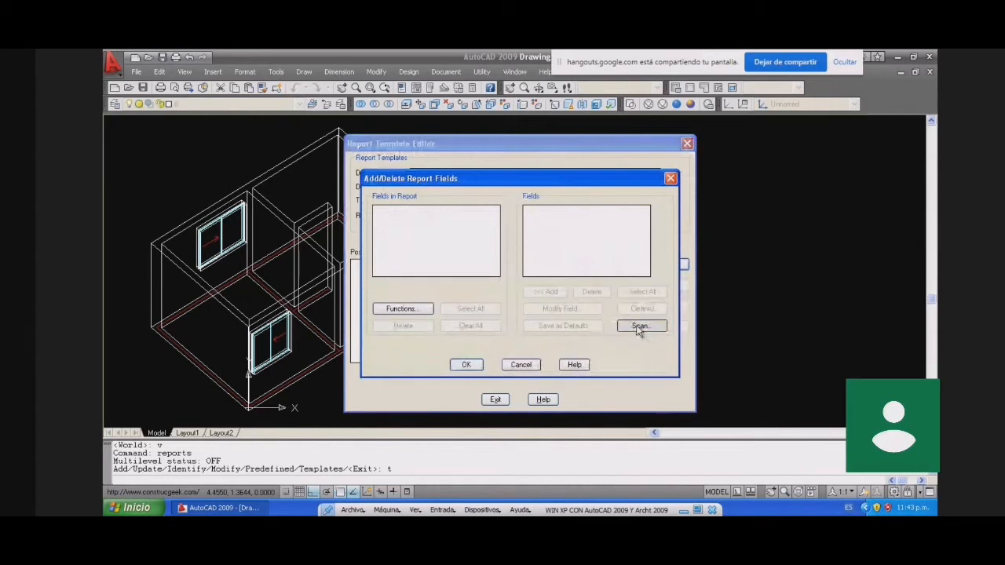
{"action": "left_click", "coordinate": [462, 308]}
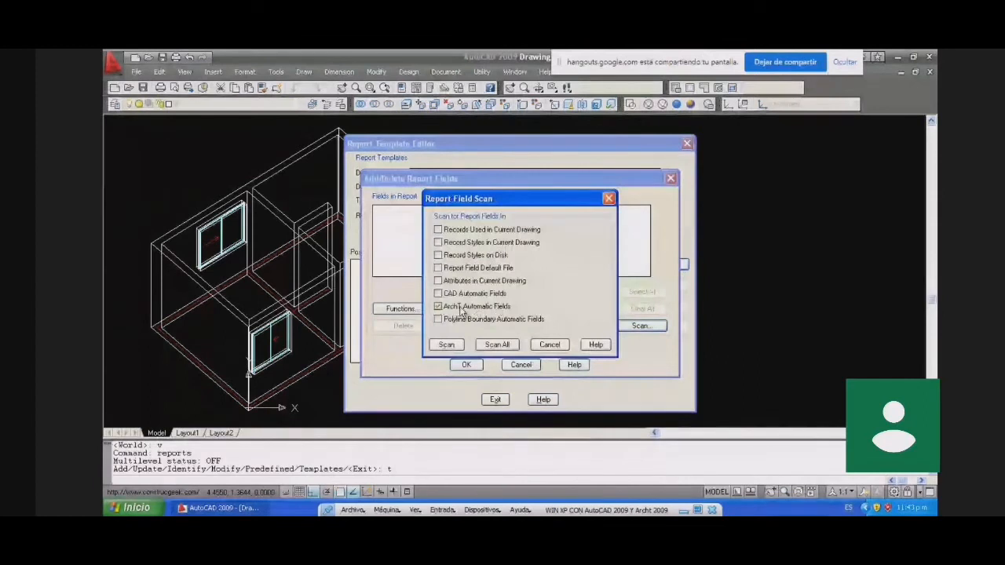
{"action": "left_click", "coordinate": [447, 345]}
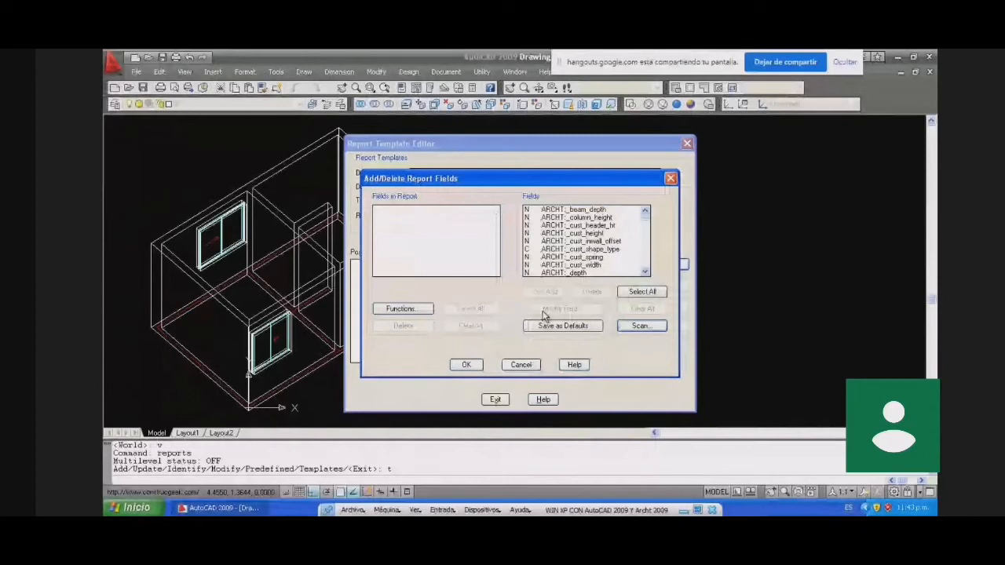
Step: Add the ARCHT:_wall_length field to the report
{"action": "left_click", "coordinate": [645, 255]}
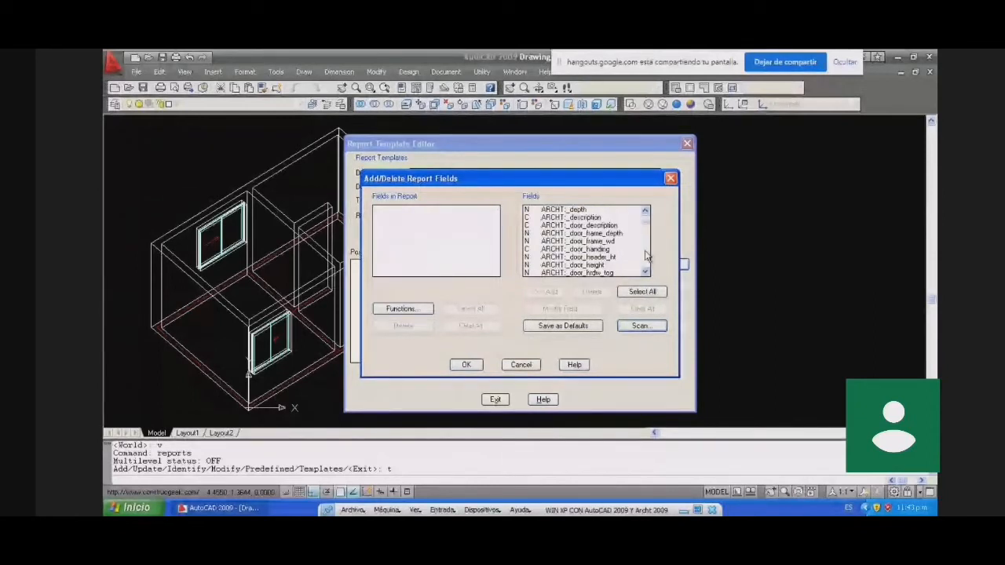
{"action": "left_click", "coordinate": [645, 256]}
{"action": "scroll", "coordinate": [646, 235], "scroll_direction": "down", "scroll_amount": 1}
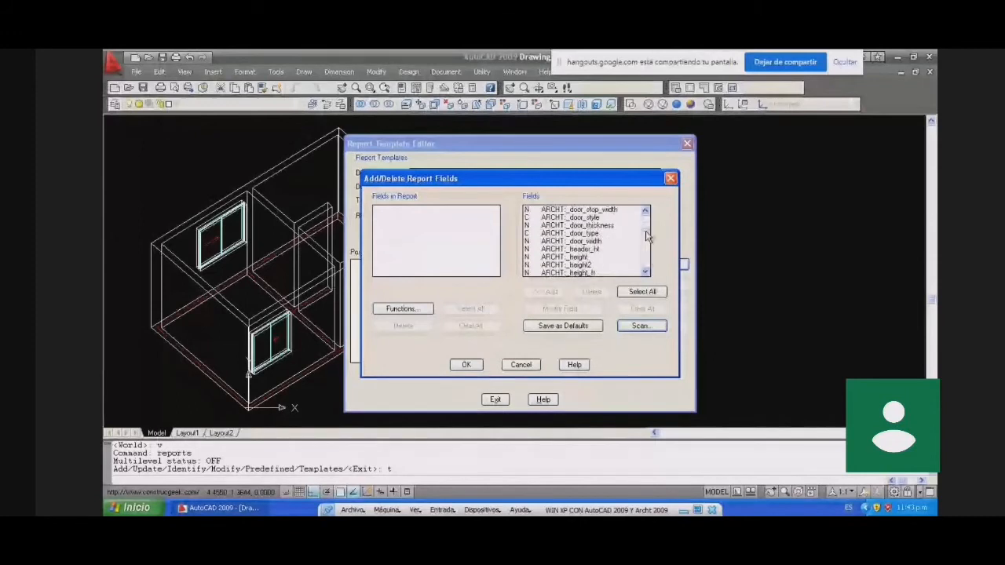
{"action": "left_click_drag", "start_coordinate": [646, 236], "coordinate": [649, 267]}
{"action": "left_click", "coordinate": [646, 228]}
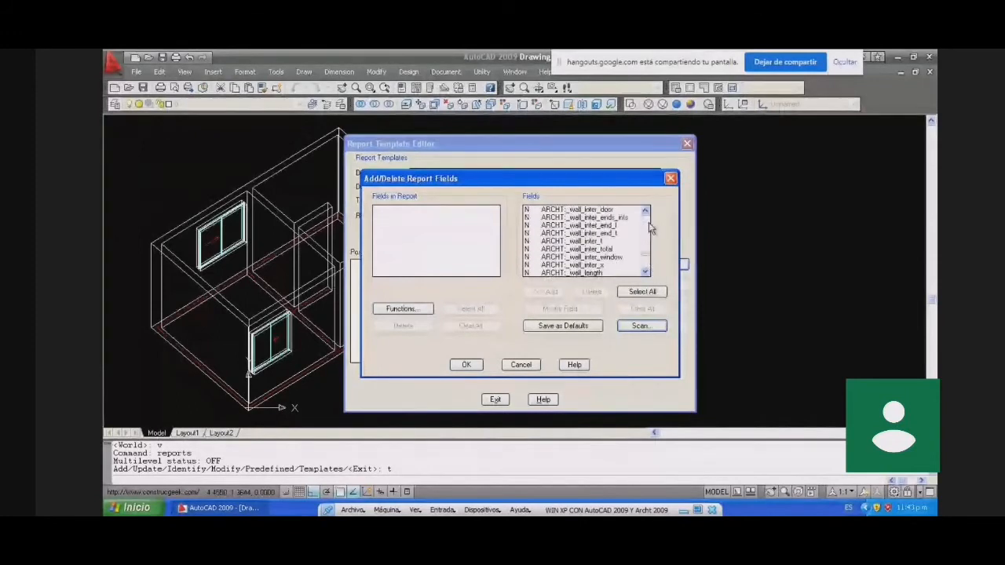
{"action": "left_click", "coordinate": [589, 273]}
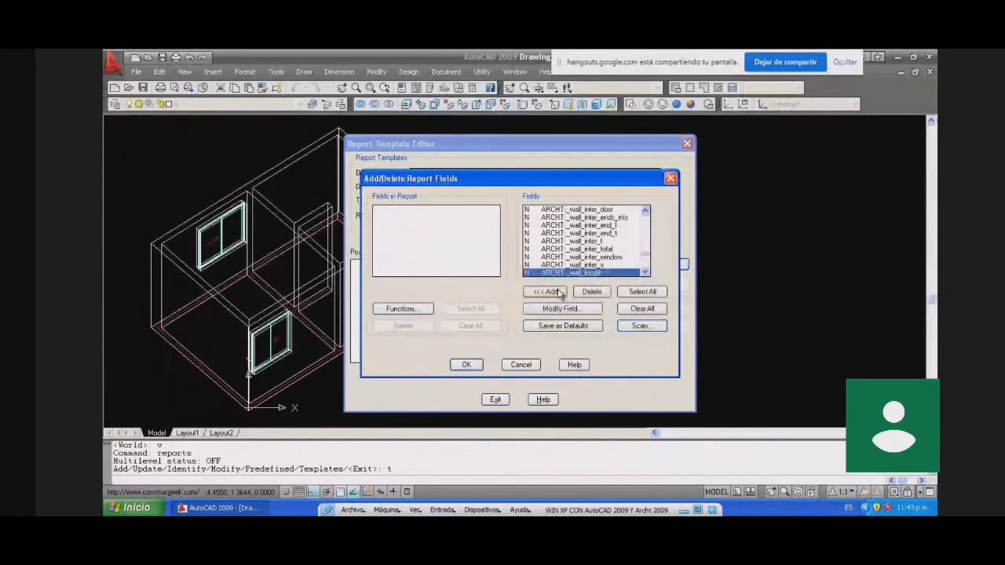
{"action": "left_click", "coordinate": [550, 291]}
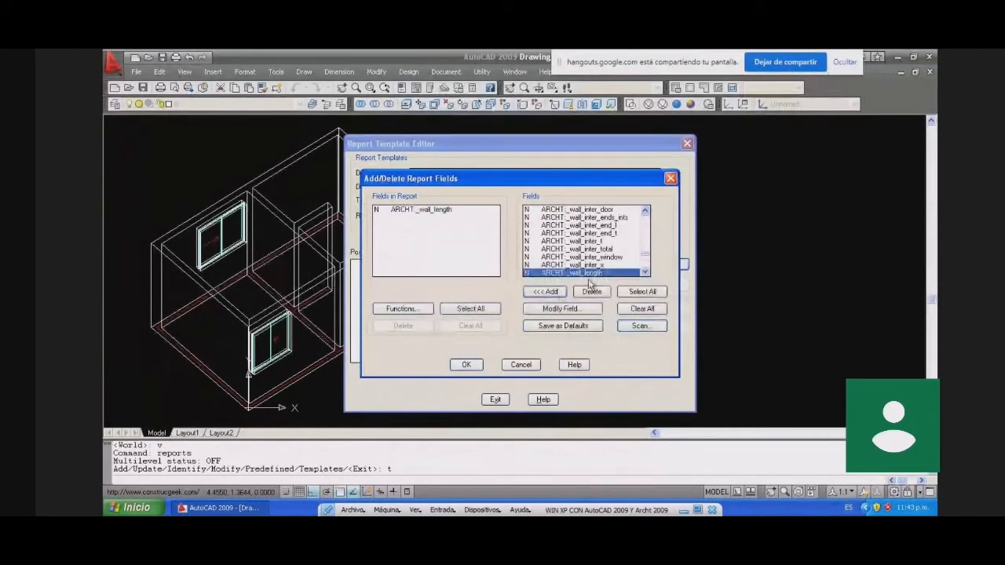
Step: Add the ARCHT:_wall_height field to the report
{"action": "scroll", "coordinate": [585, 251], "scroll_direction": "up", "scroll_amount": 3}
{"action": "left_click", "coordinate": [572, 249]}
{"action": "left_click", "coordinate": [546, 292]}
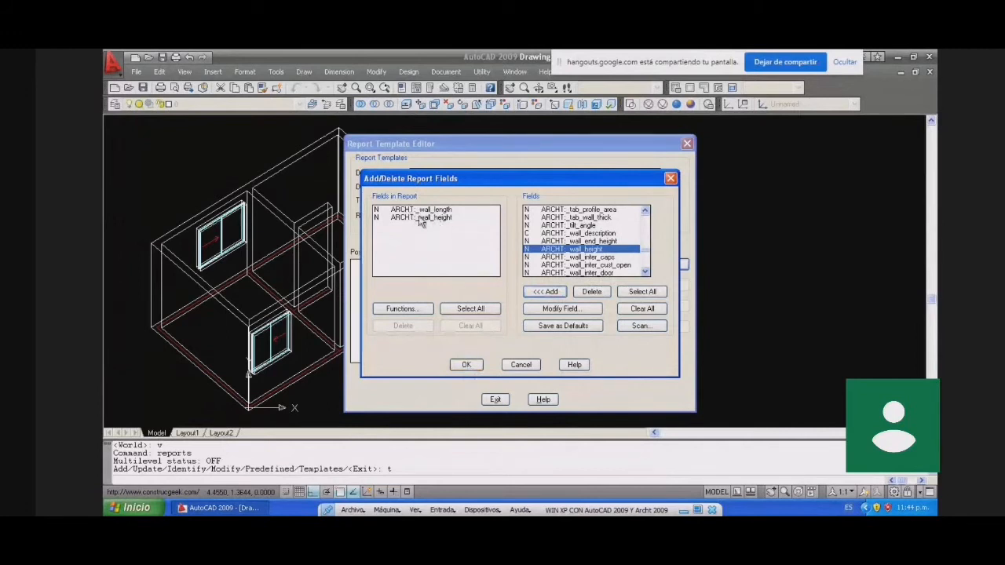
Step: Add an A * B function field with _wall_length as A and _wall_height as B, and accept the report's field list
{"action": "left_click", "coordinate": [402, 308]}
{"action": "left_click", "coordinate": [535, 234]}
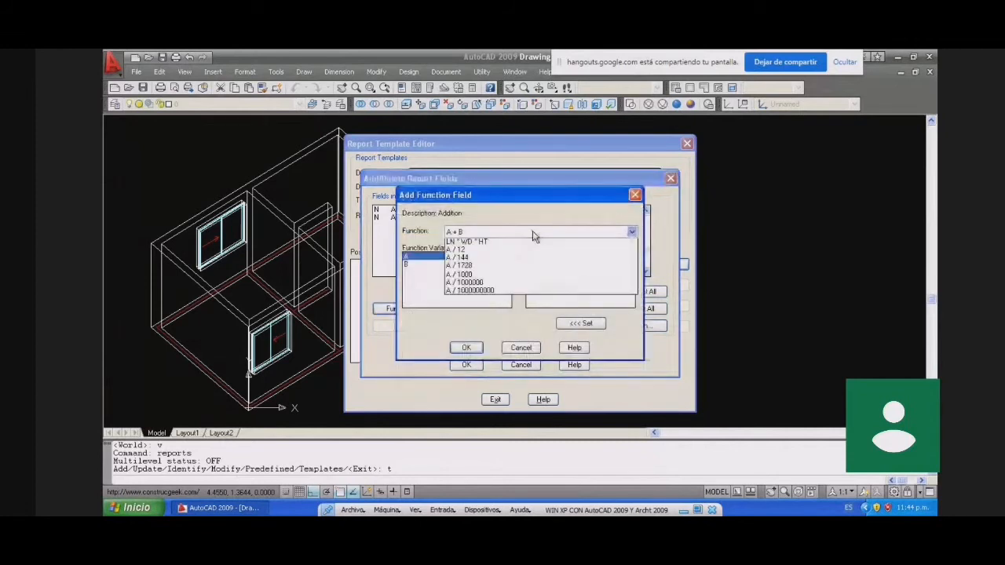
{"action": "left_click", "coordinate": [471, 258]}
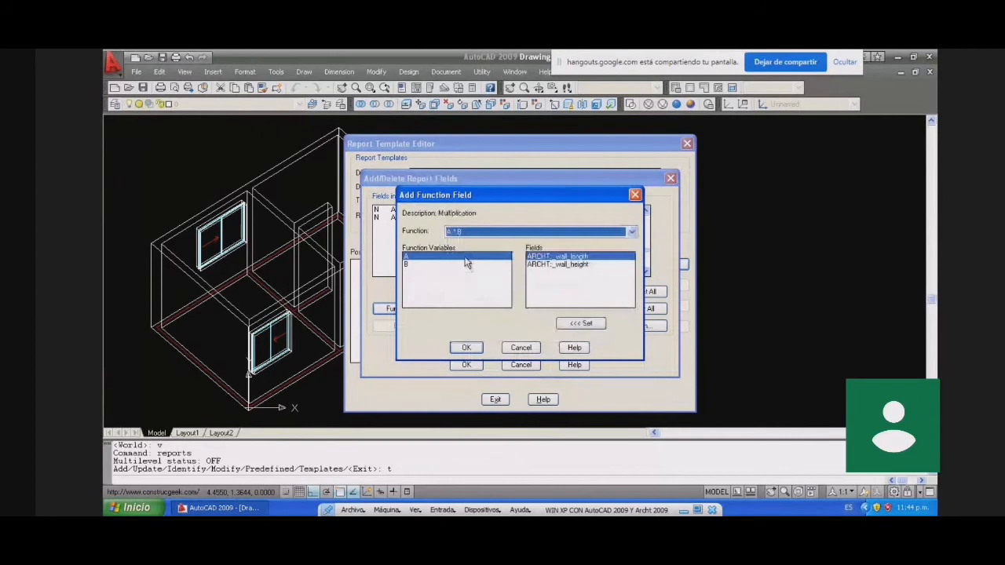
{"action": "double_click", "coordinate": [557, 257]}
{"action": "double_click", "coordinate": [559, 265]}
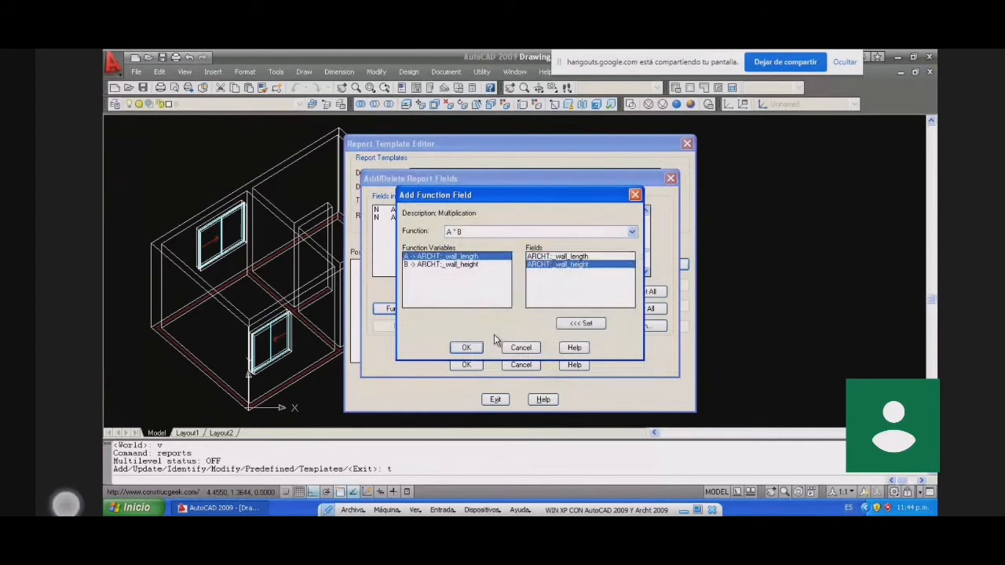
{"action": "left_click", "coordinate": [468, 348]}
{"action": "left_click", "coordinate": [479, 366]}
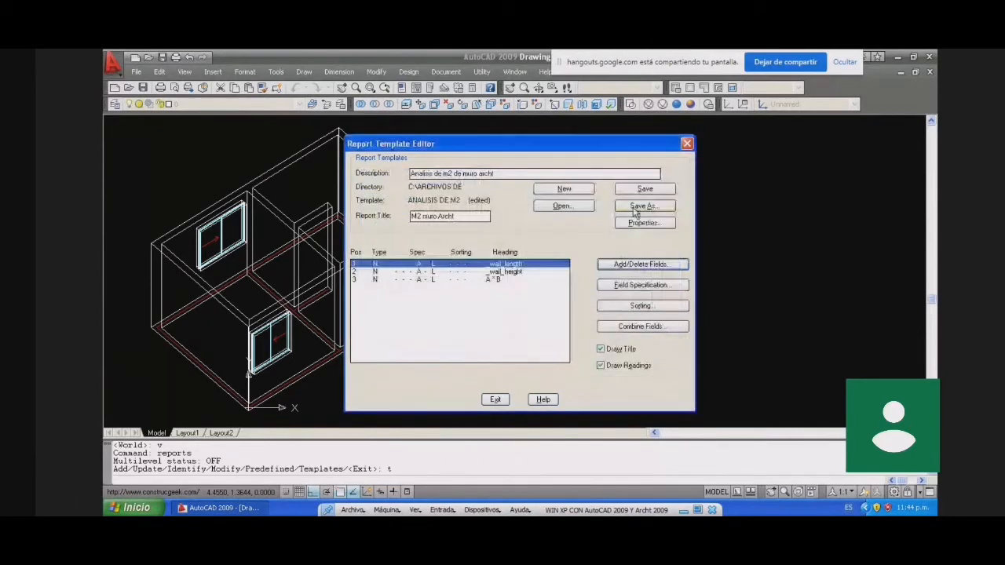
Step: Set the _wall_length field's heading to "Muro Largo" and its precision to 0.00
{"action": "left_click", "coordinate": [510, 265]}
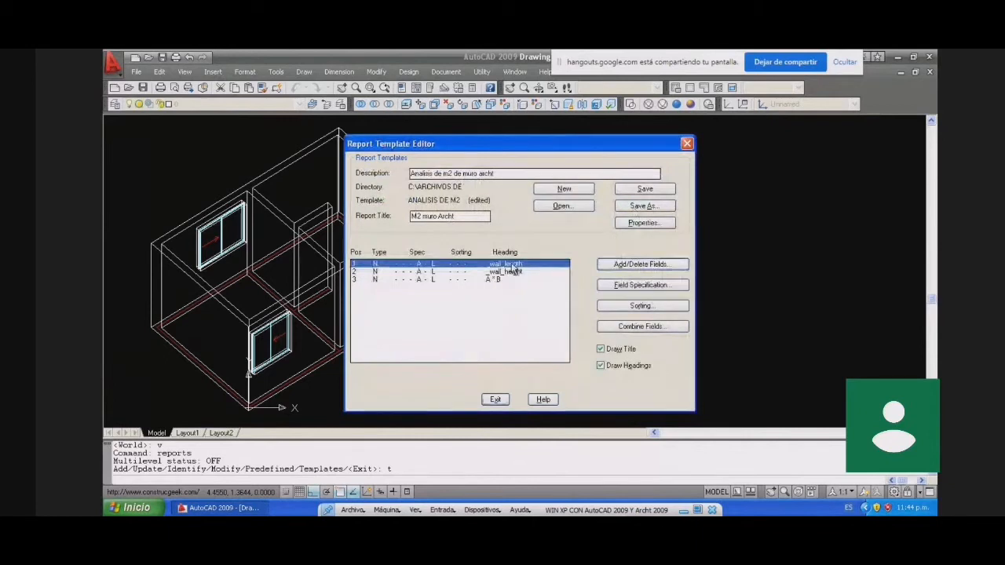
{"action": "left_click", "coordinate": [614, 288]}
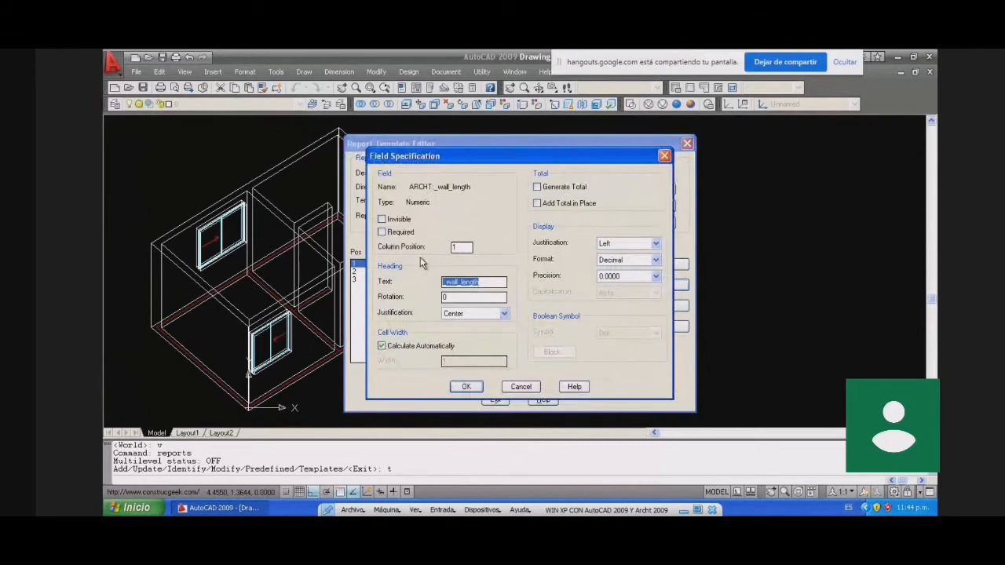
{"action": "type", "text": "Muro Largo"}
{"action": "left_click", "coordinate": [621, 276]}
{"action": "left_click", "coordinate": [614, 309]}
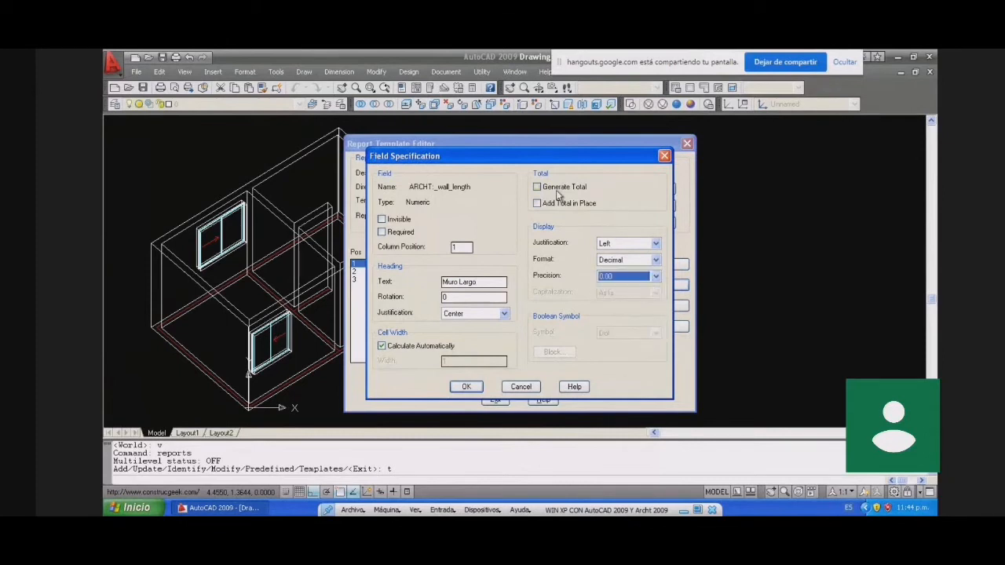
{"action": "left_click", "coordinate": [466, 387]}
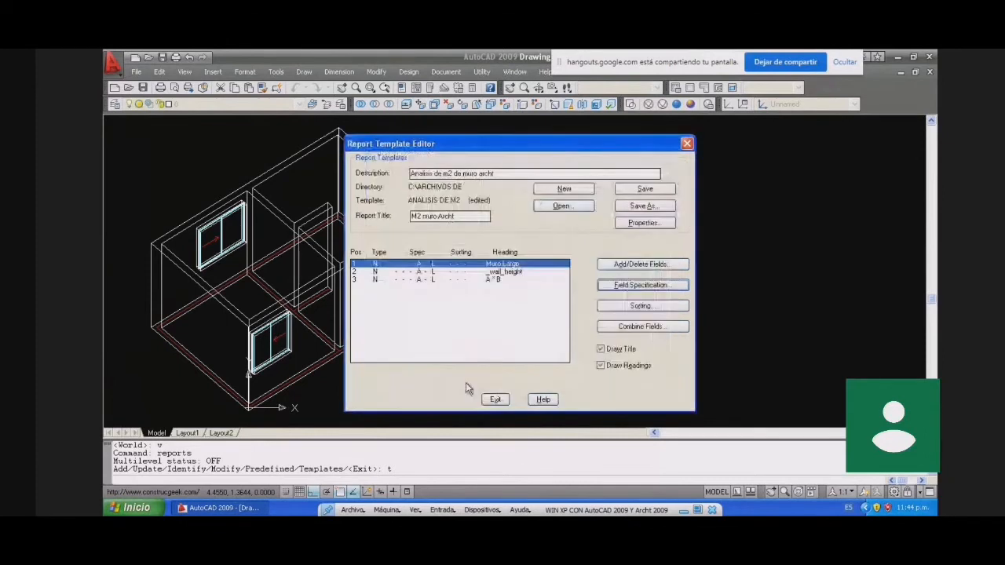
Step: Set the _wall_height field's heading to "muro Alto" and its precision to 0.00
{"action": "left_click", "coordinate": [497, 272]}
{"action": "left_click", "coordinate": [632, 285]}
{"action": "type", "text": "muro Alto"}
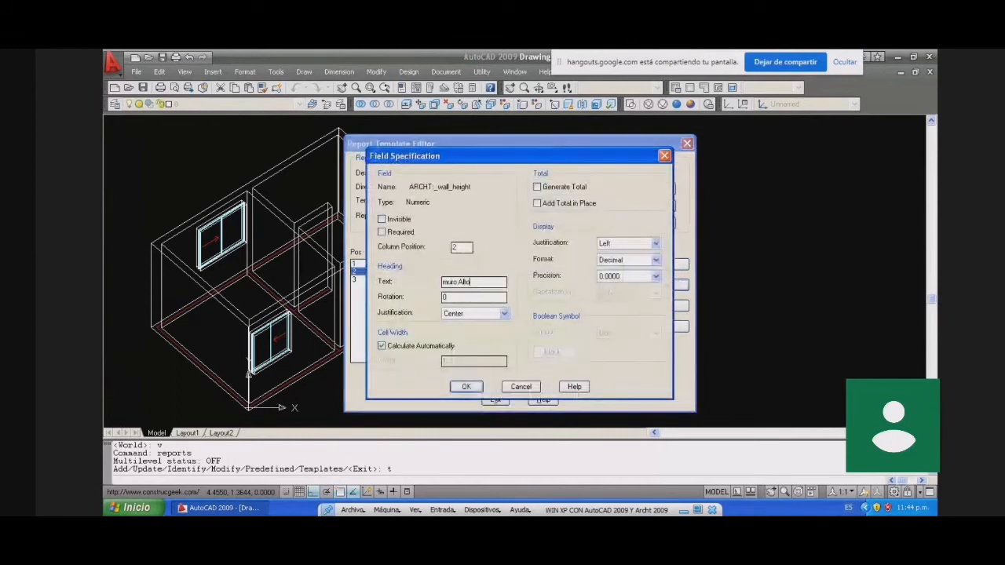
{"action": "left_click", "coordinate": [655, 275]}
{"action": "left_click", "coordinate": [628, 303]}
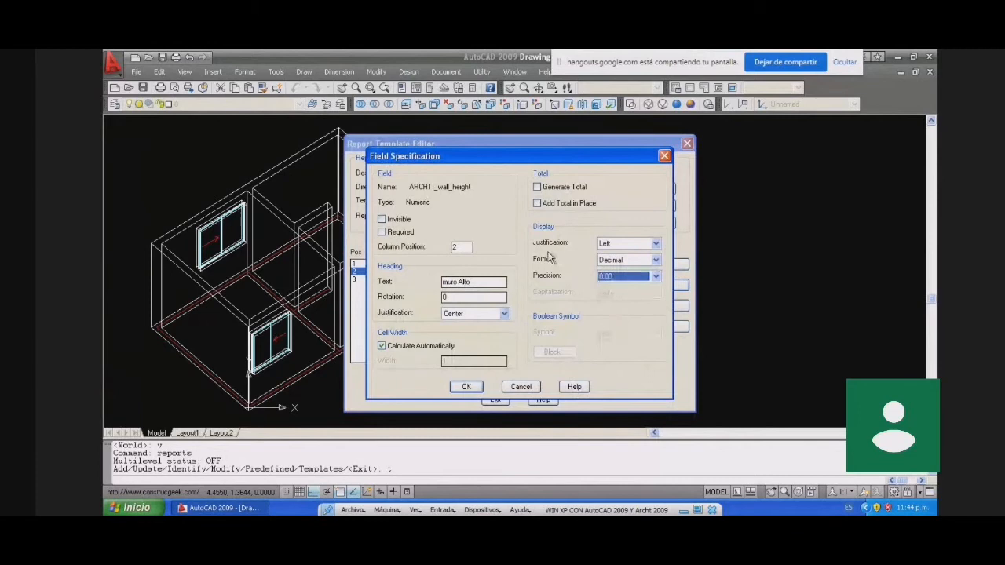
{"action": "left_click", "coordinate": [467, 388]}
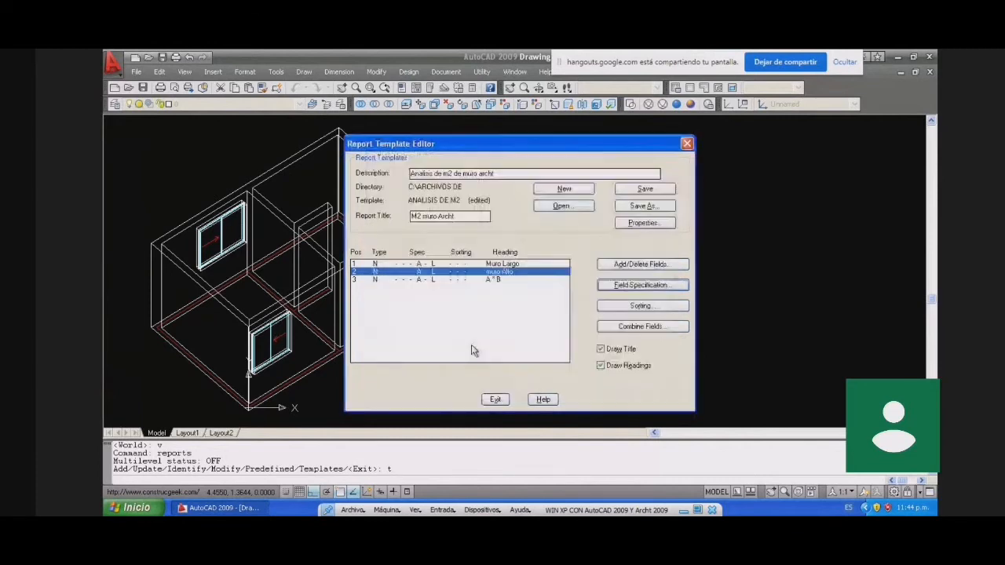
Step: Set the A * B field's heading to "m2 de muro" with precision 0.00 and a generated total, and close the template editor
{"action": "left_click", "coordinate": [613, 289]}
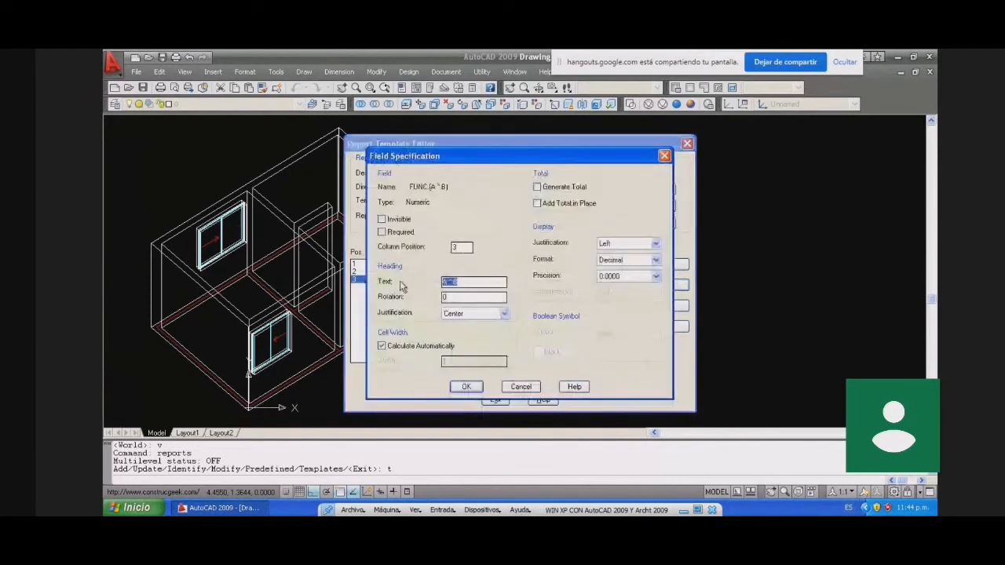
{"action": "type", "text": "m2 de muro"}
{"action": "left_click", "coordinate": [620, 276]}
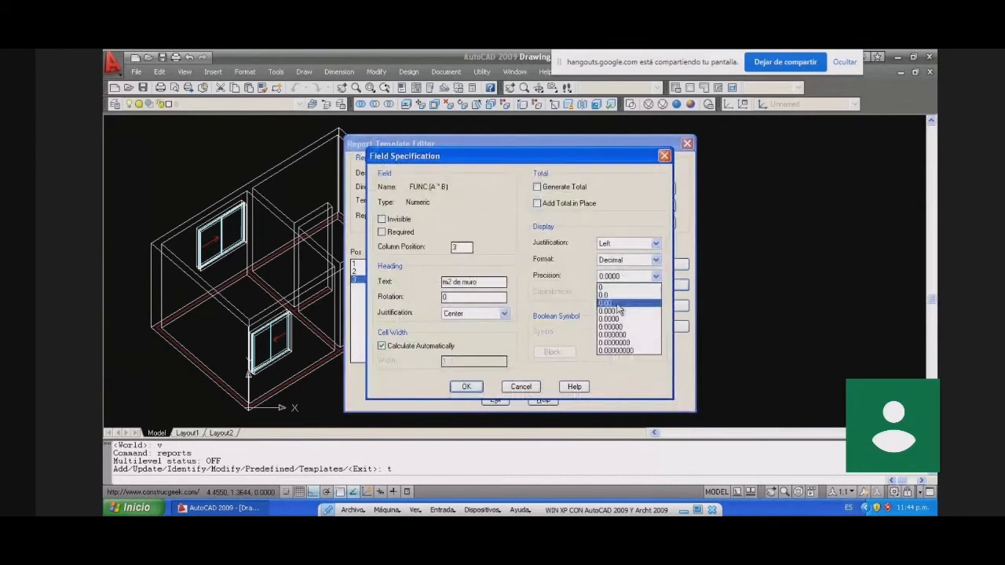
{"action": "left_click", "coordinate": [617, 305]}
{"action": "left_click", "coordinate": [557, 189]}
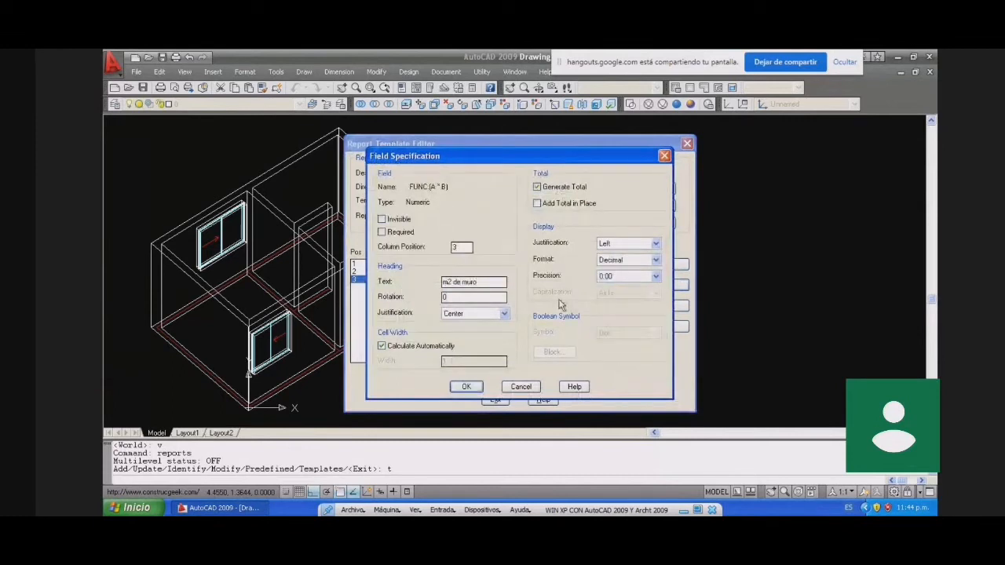
{"action": "left_click", "coordinate": [466, 387]}
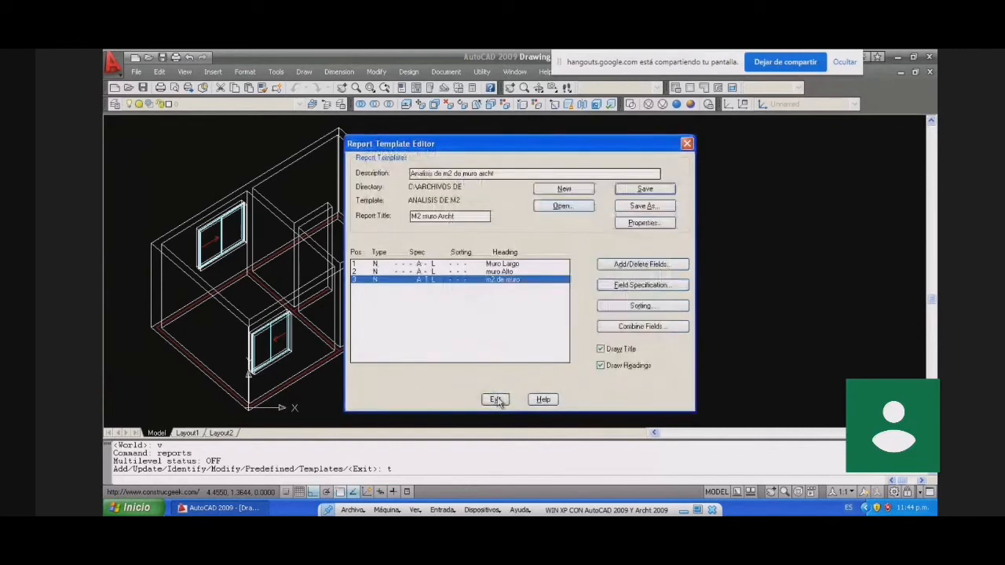
{"action": "left_click", "coordinate": [495, 400]}
Step: Add a report from the "Analisis de m2 de muro archt" template for the whole building and place its table beside the model
{"action": "type", "text": "a"}
{"action": "key", "text": "Return"}
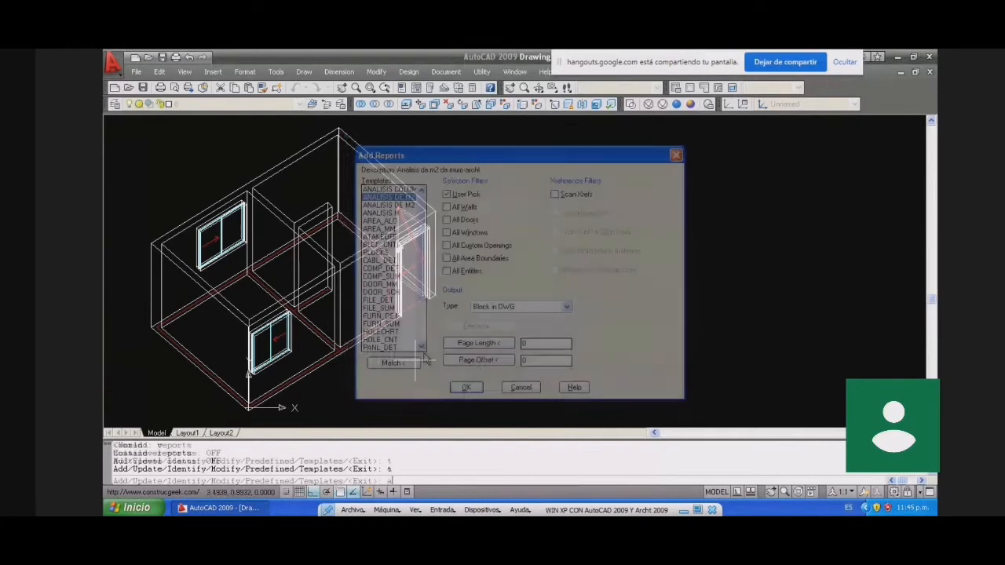
{"action": "left_click", "coordinate": [464, 388]}
{"action": "left_click", "coordinate": [445, 159]}
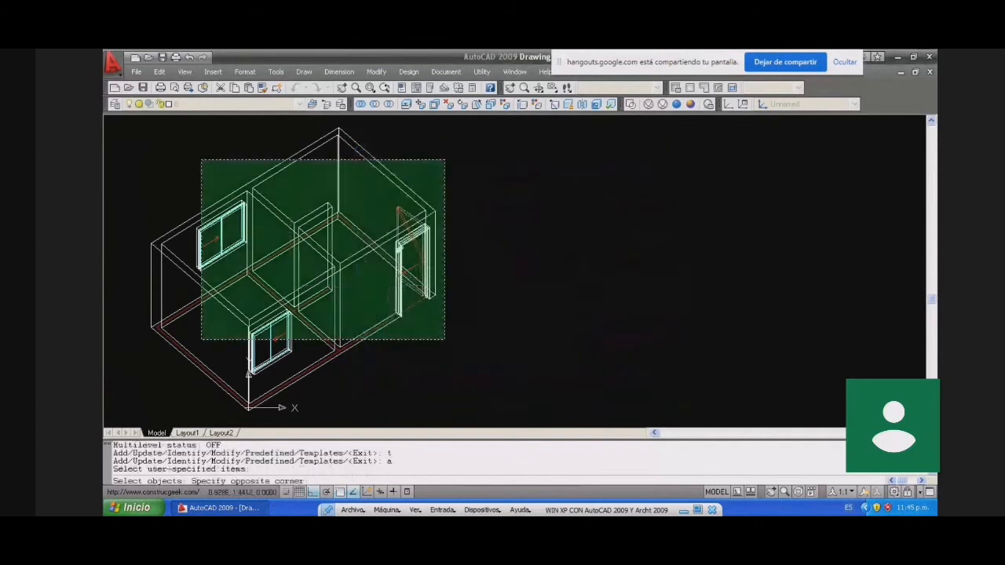
{"action": "left_click", "coordinate": [186, 346]}
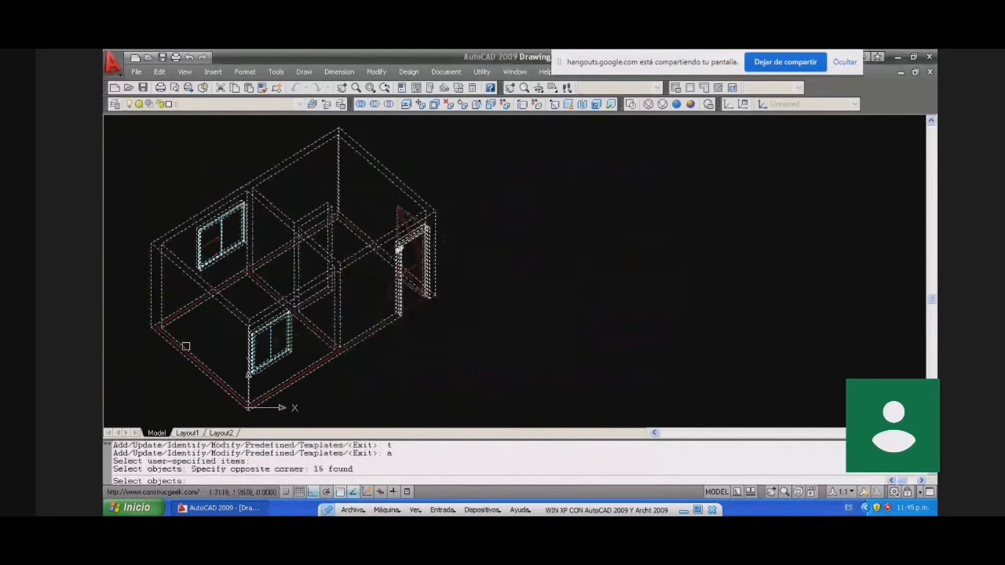
{"action": "key", "text": "Return"}
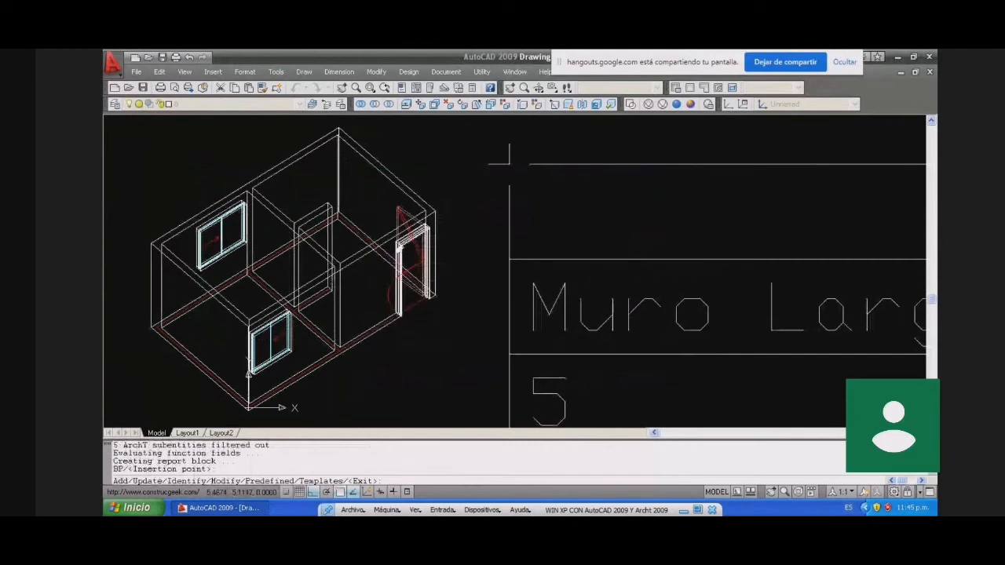
{"action": "scroll", "coordinate": [509, 164], "scroll_direction": "down", "scroll_amount": 3}
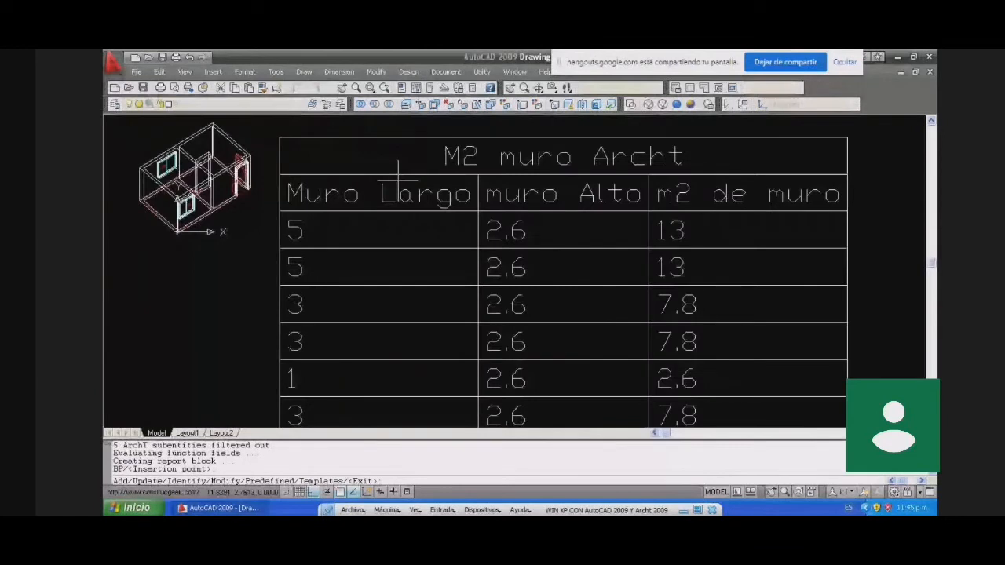
{"action": "key", "text": "Return"}
{"action": "middle_click", "coordinate": [398, 181]}
{"action": "middle_click", "coordinate": [398, 181]}
{"action": "scroll", "coordinate": [447, 239], "scroll_direction": "down", "scroll_amount": 3}
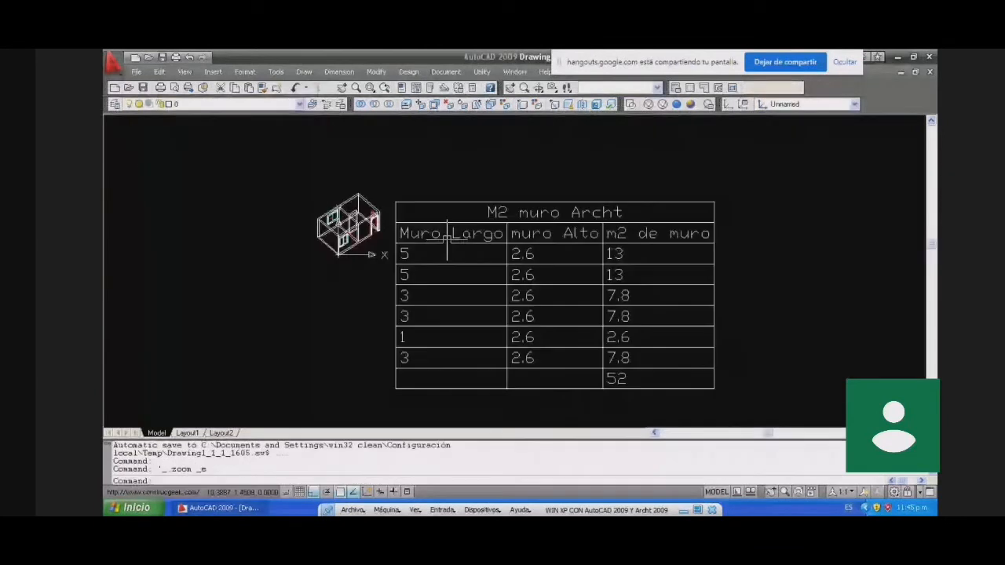
{"action": "scroll", "coordinate": [460, 252], "scroll_direction": "up", "scroll_amount": 1}
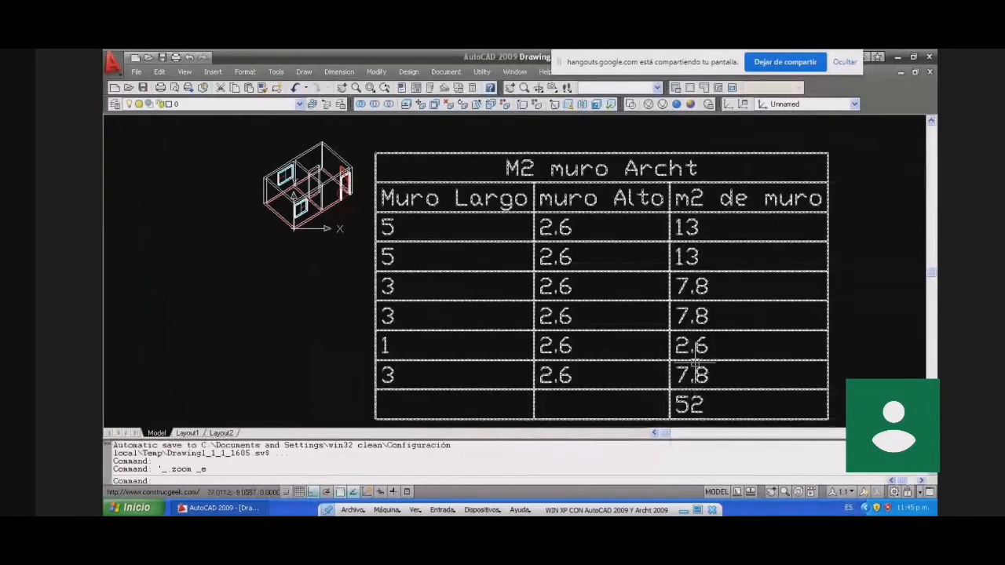
Step: Reset the UCS to World
{"action": "type", "text": "ucs"}
{"action": "key", "text": "Return"}
{"action": "key", "text": "Return"}
{"action": "key", "text": "Escape"}
{"action": "key", "text": "Escape"}
Step: Stretch the short end wall's baseline outward by 2.5 at its far corner
{"action": "type", "text": "z"}
{"action": "key", "text": "Return"}
{"action": "left_click", "coordinate": [264, 249]}
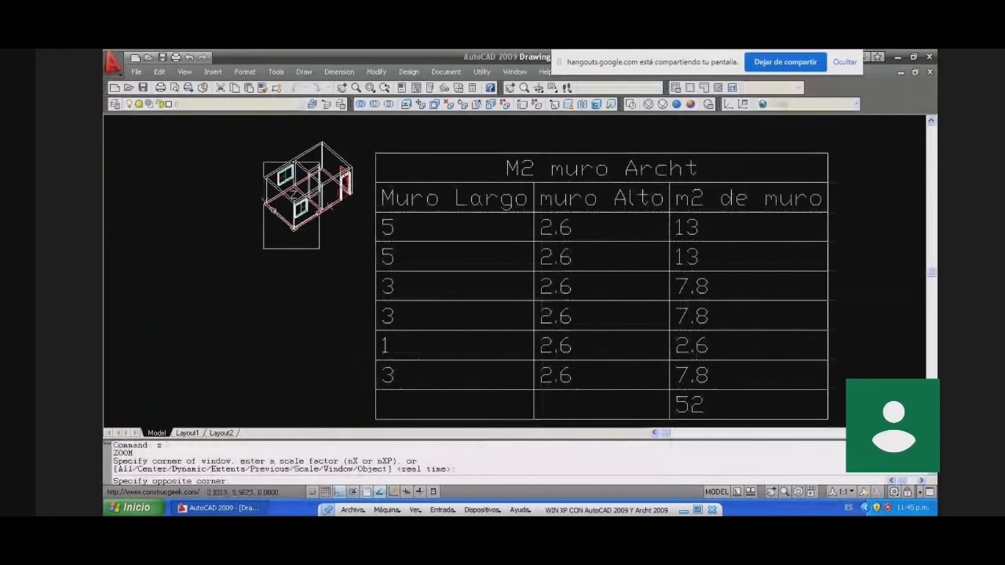
{"action": "left_click", "coordinate": [319, 163]}
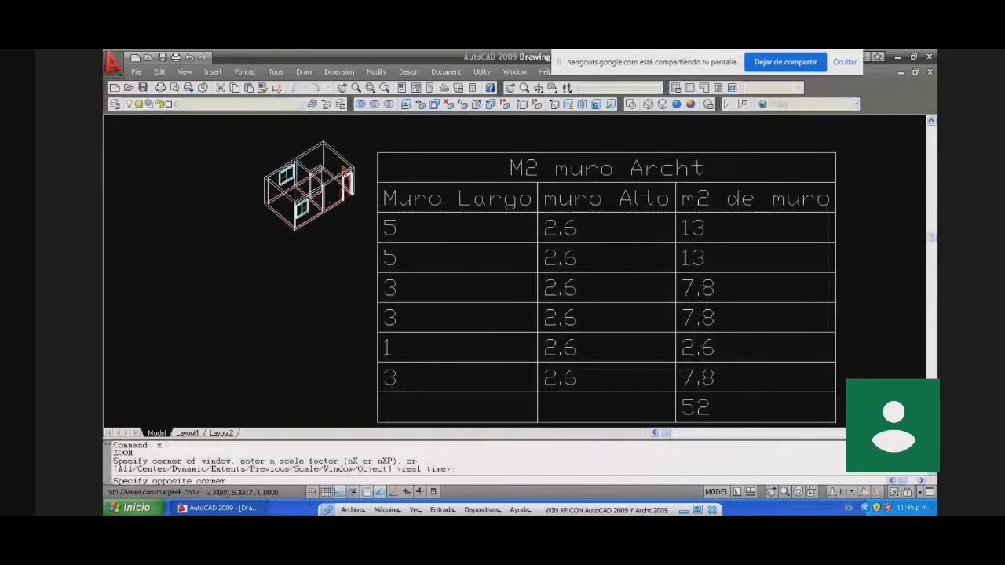
{"action": "left_click", "coordinate": [392, 238]}
{"action": "left_click", "coordinate": [386, 234]}
{"action": "type", "text": "2.5"}
{"action": "key", "text": "Return"}
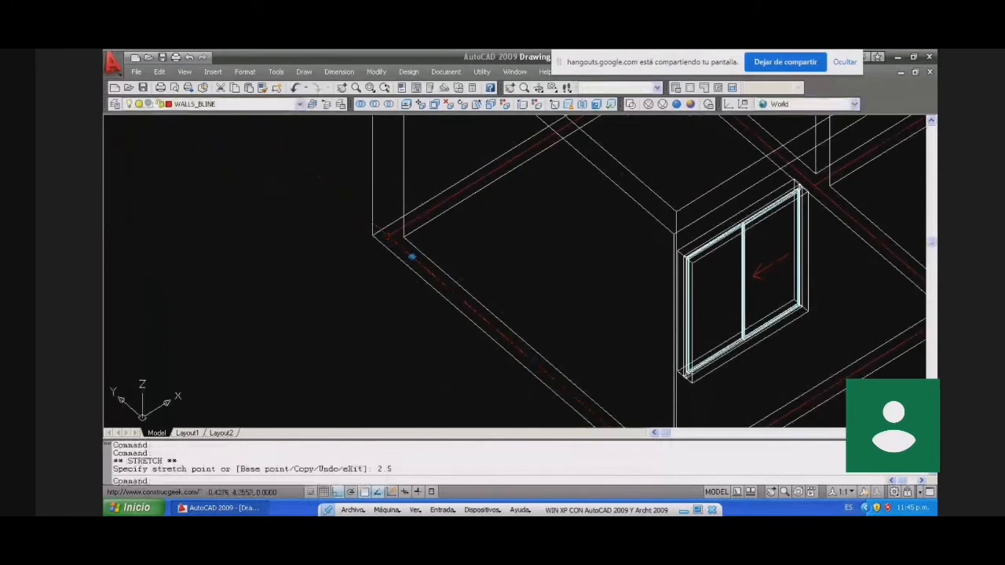
Step: Update the ArchT walls from the stretched baseline
{"action": "scroll", "coordinate": [262, 173], "scroll_direction": "down", "scroll_amount": 2}
{"action": "scroll", "coordinate": [252, 309], "scroll_direction": "down", "scroll_amount": 3}
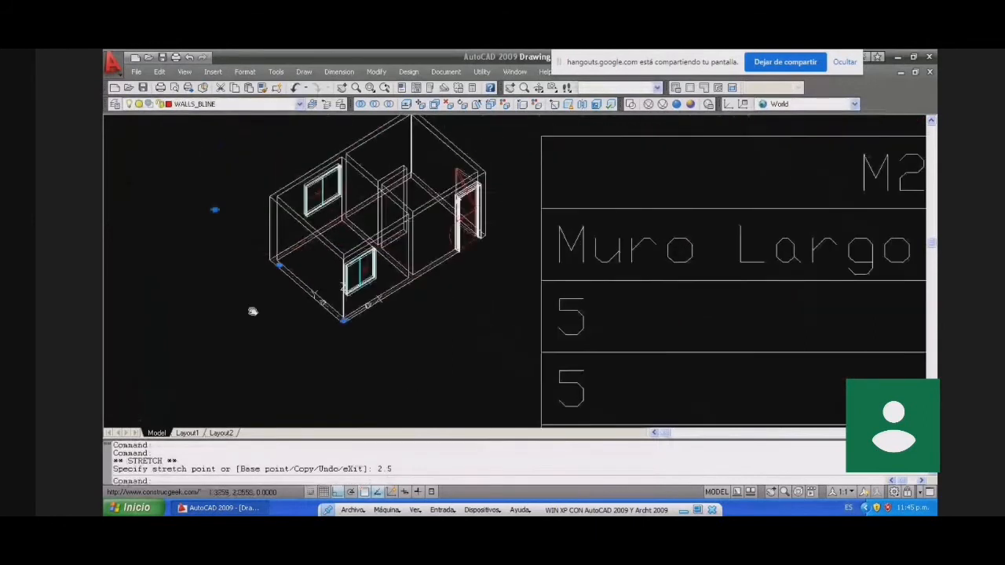
{"action": "type", "text": "wall"}
{"action": "key", "text": "Return"}
{"action": "type", "text": "walls"}
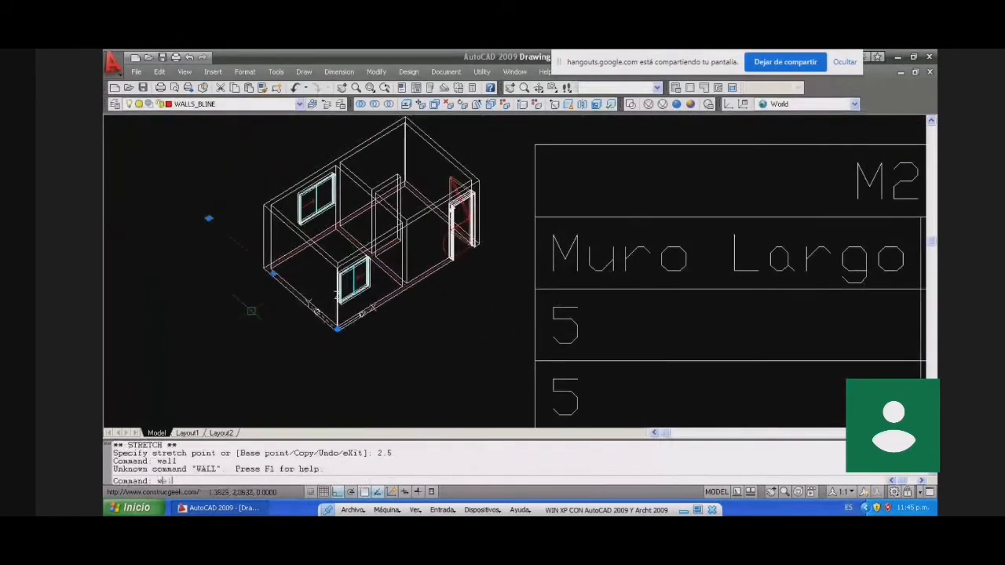
{"action": "key", "text": "Return"}
{"action": "type", "text": "u"}
{"action": "key", "text": "Return"}
{"action": "key", "text": "Return"}
{"action": "key", "text": "Return"}
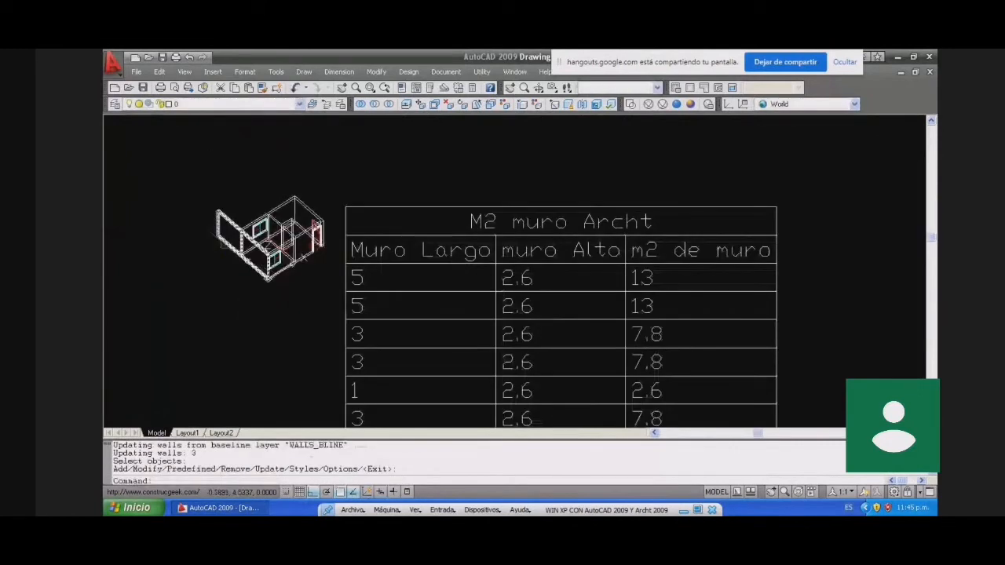
Step: Align the UCS to the current view
{"action": "scroll", "coordinate": [386, 238], "scroll_direction": "down", "scroll_amount": 2}
{"action": "key", "text": "Escape"}
{"action": "key", "text": "Escape"}
{"action": "key", "text": "Escape"}
{"action": "type", "text": "ucs"}
{"action": "key", "text": "Return"}
{"action": "type", "text": "v"}
{"action": "key", "text": "Return"}
Step: Update the "M2 muro Archt" report table to reflect the extended wall
{"action": "type", "text": "reports"}
{"action": "key", "text": "Return"}
{"action": "type", "text": "u"}
{"action": "key", "text": "Return"}
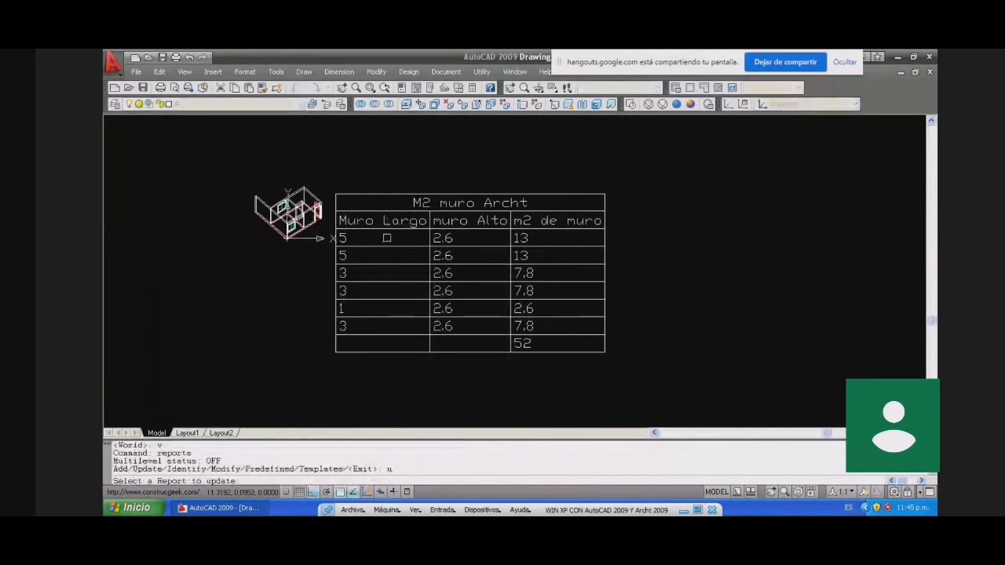
{"action": "left_click", "coordinate": [386, 238]}
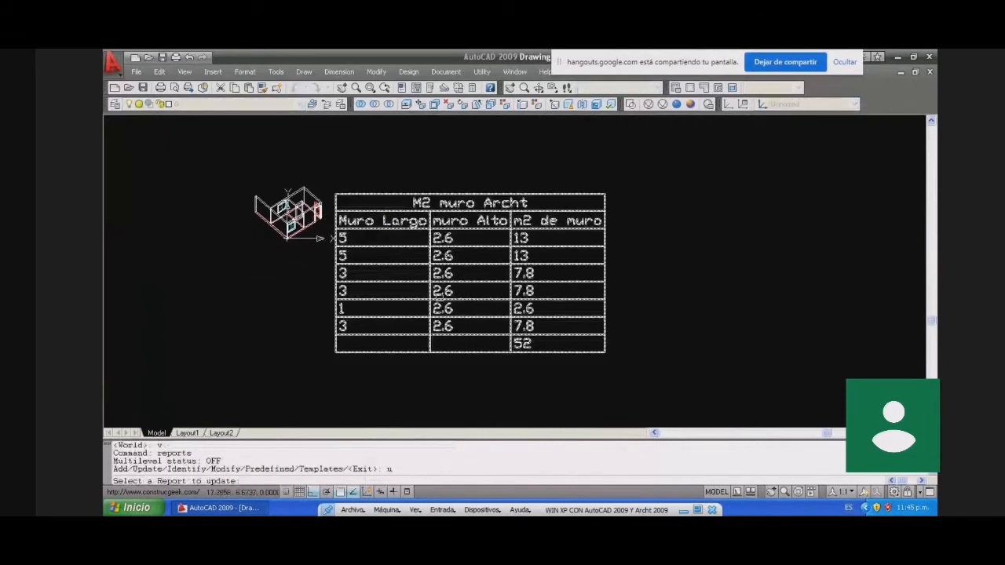
{"action": "left_click", "coordinate": [521, 351]}
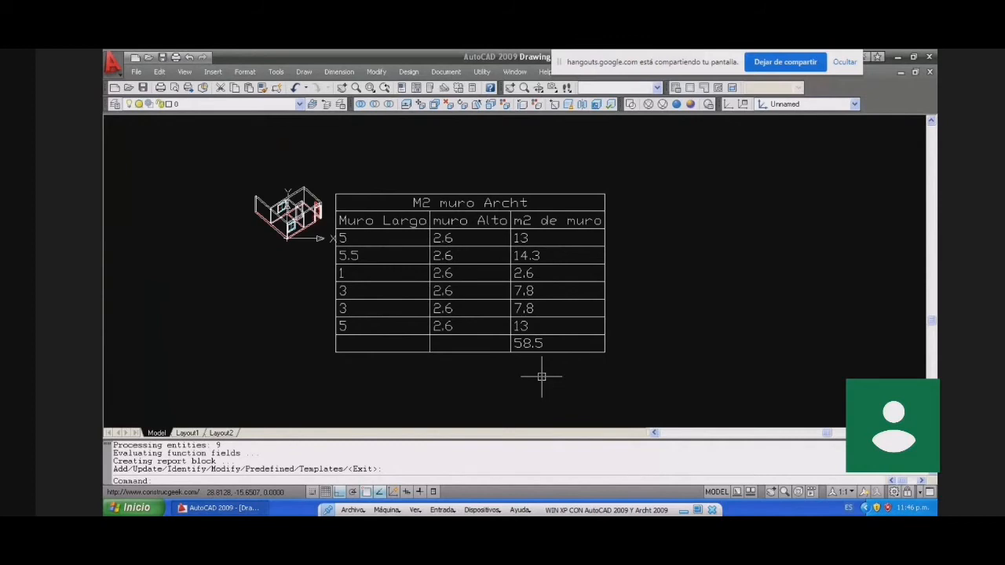
{"action": "key", "text": "Escape"}
{"action": "key", "text": "Escape"}
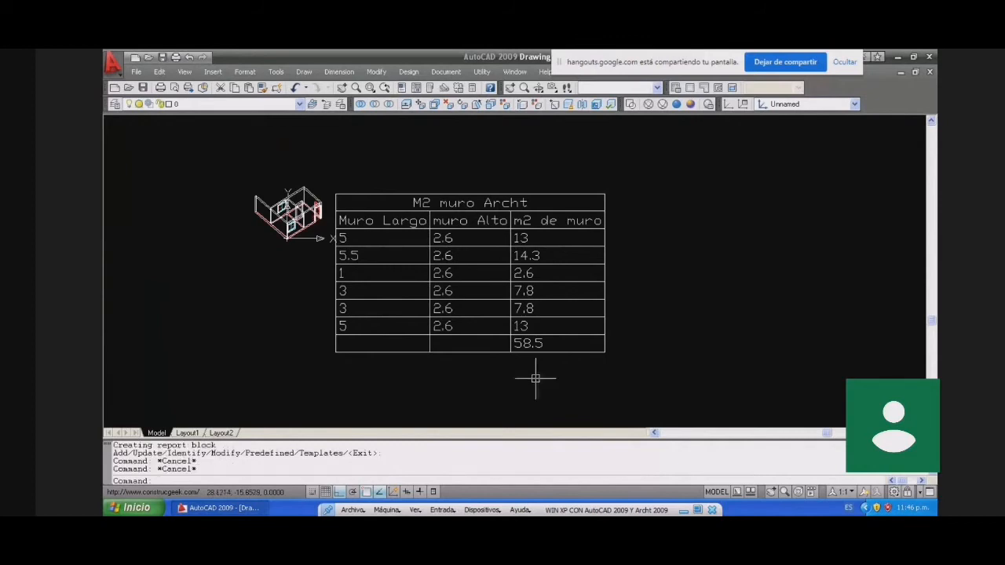
Step: Set the UCS to the Front orientation
{"action": "type", "text": "z"}
{"action": "key", "text": "Return"}
{"action": "left_click", "coordinate": [395, 299]}
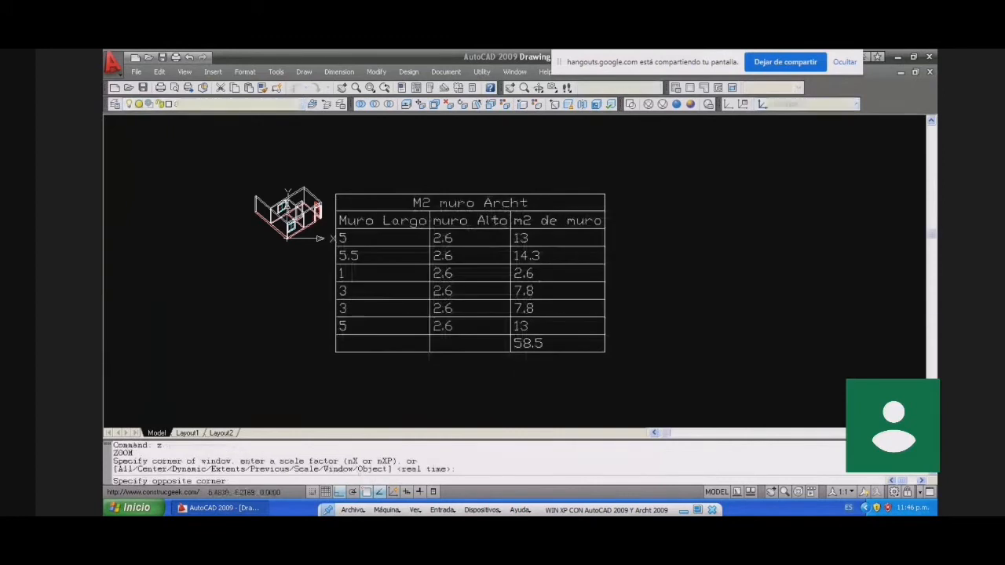
{"action": "left_click", "coordinate": [329, 250]}
{"action": "key", "text": "Escape"}
{"action": "type", "text": "ucs"}
{"action": "key", "text": "Return"}
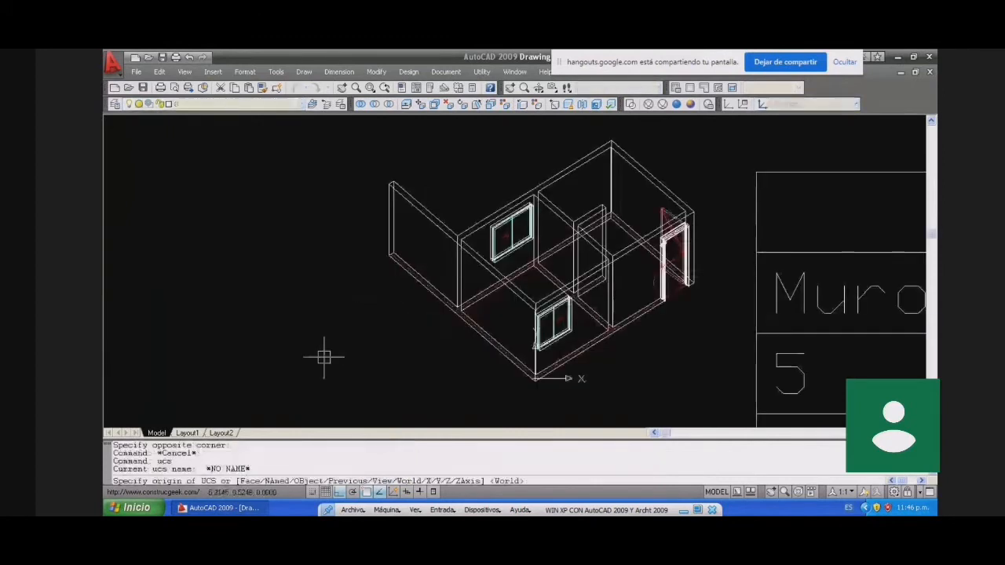
{"action": "type", "text": "fr"}
{"action": "key", "text": "Return"}
{"action": "type", "text": "cr"}
{"action": "key", "text": "Return"}
{"action": "left_click", "coordinate": [312, 306]}
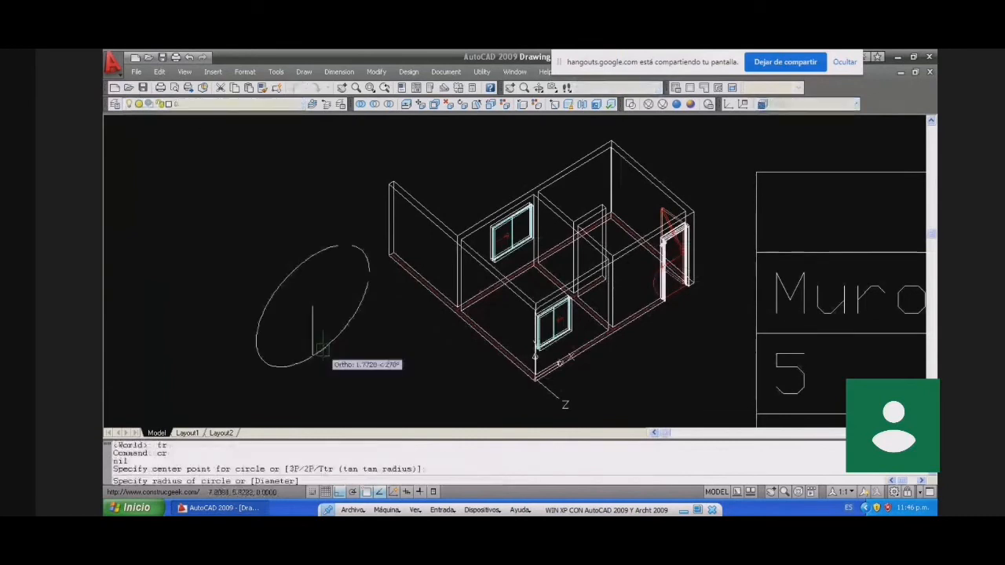
{"action": "key", "text": "Escape"}
{"action": "key", "text": "Escape"}
{"action": "type", "text": "ycs"}
{"action": "key", "text": "Return"}
{"action": "type", "text": "l"}
{"action": "key", "text": "Return"}
{"action": "key", "text": "Escape"}
{"action": "key", "text": "Escape"}
Step: Set the UCS to the Left orientation so it matches the extended wall's face
{"action": "type", "text": "ucs"}
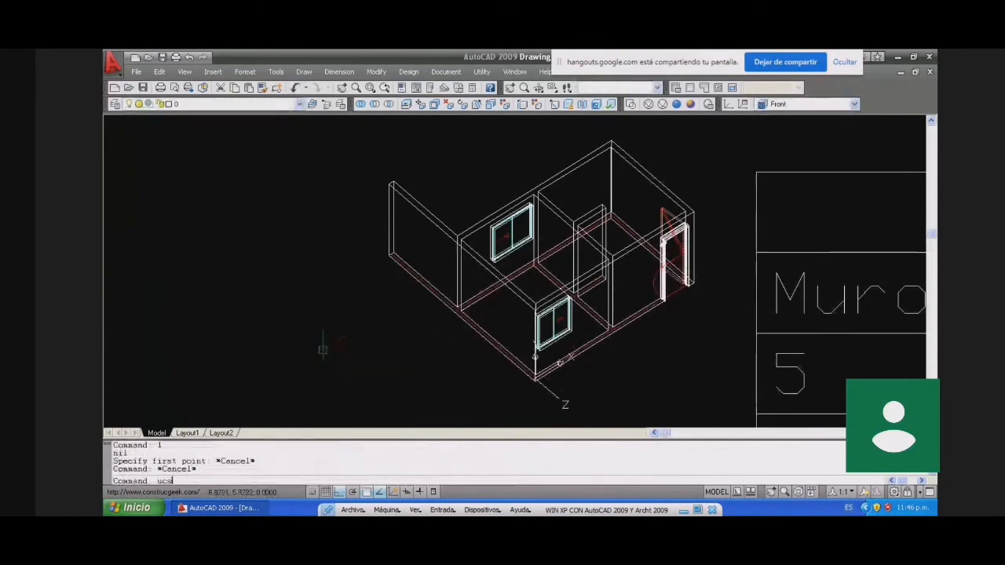
{"action": "key", "text": "Return"}
{"action": "type", "text": "l"}
{"action": "key", "text": "Return"}
{"action": "key", "text": "Escape"}
{"action": "key", "text": "Escape"}
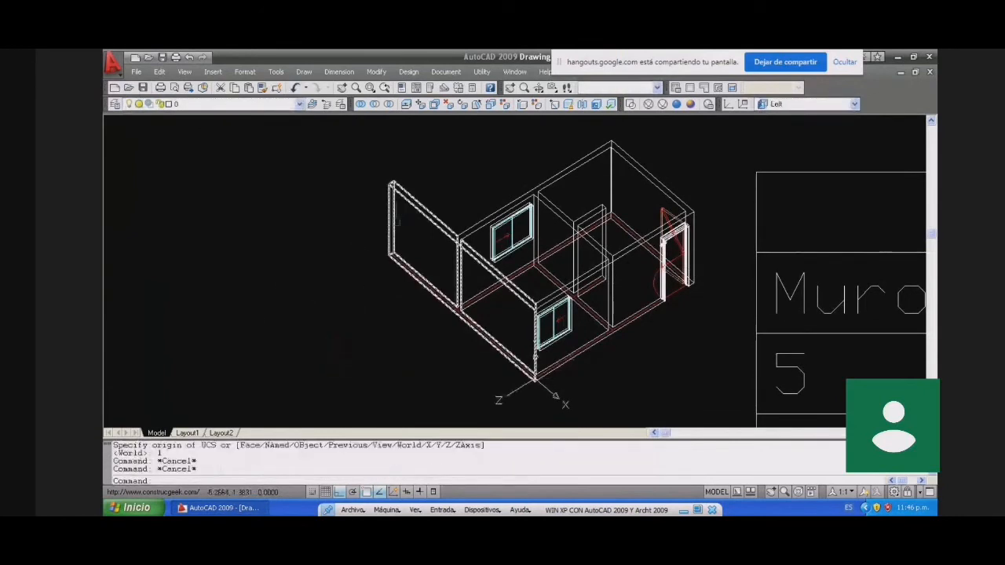
Step: Create a layer named "repellado" and make it current
{"action": "type", "text": "-la"}
{"action": "key", "text": "Return"}
{"action": "type", "text": "n"}
{"action": "key", "text": "Return"}
{"action": "type", "text": "repellado"}
{"action": "key", "text": "Return"}
{"action": "key", "text": "Return"}
{"action": "key", "text": "Escape"}
{"action": "key", "text": "Escape"}
Step: Draw a rectangle over the extended wall's outer face, from its far bottom corner to the upper endpoint of the opposite end
{"action": "type", "text": "rec"}
{"action": "key", "text": "Return"}
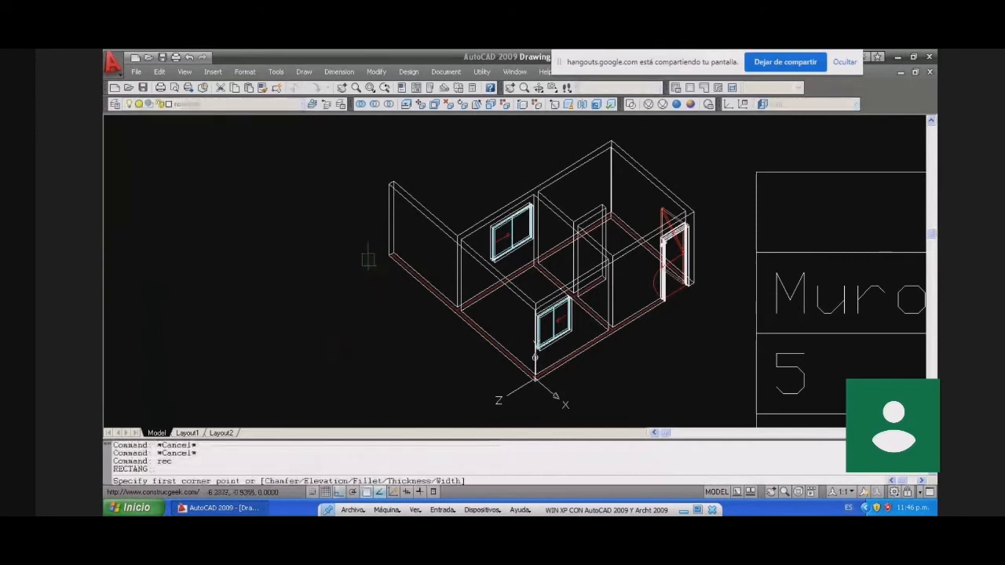
{"action": "left_click", "coordinate": [389, 255]}
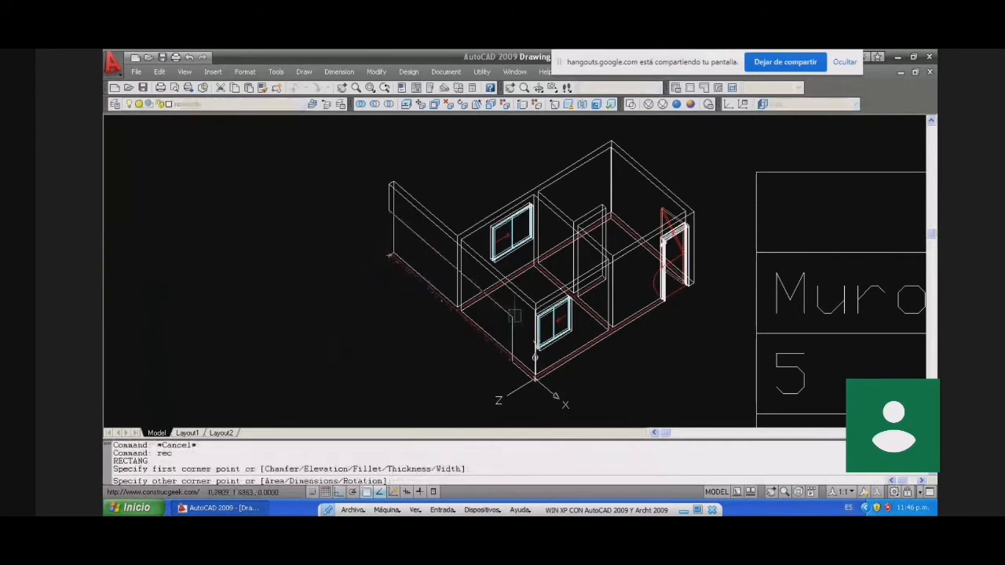
{"action": "scroll", "coordinate": [532, 310], "scroll_direction": "up", "scroll_amount": 2}
{"action": "scroll", "coordinate": [532, 310], "scroll_direction": "up", "scroll_amount": 3}
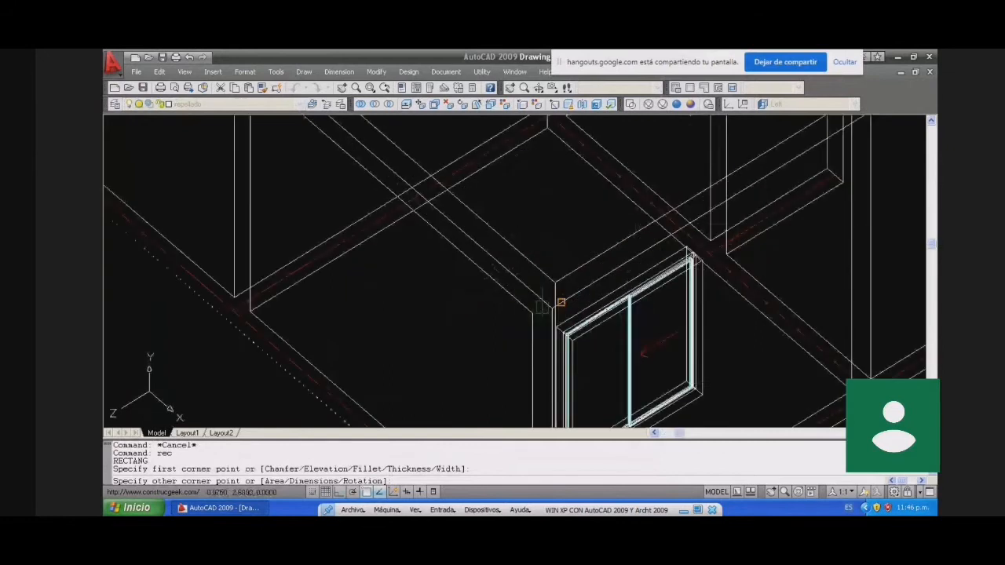
{"action": "type", "text": "end"}
{"action": "key", "text": "Return"}
{"action": "left_click", "coordinate": [555, 300]}
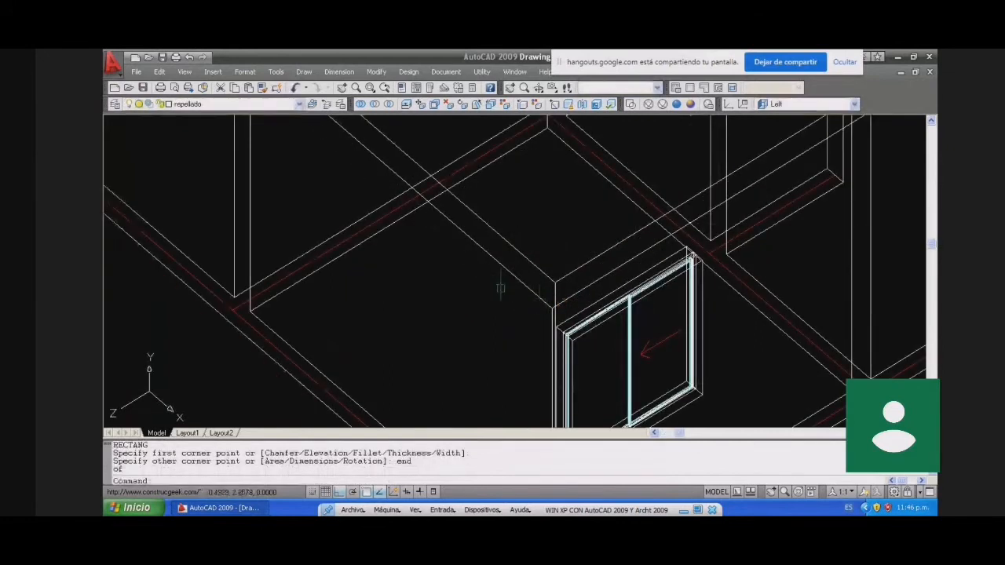
{"action": "scroll", "coordinate": [495, 286], "scroll_direction": "down", "scroll_amount": 5}
{"action": "middle_click_drag", "start_coordinate": [489, 284], "coordinate": [457, 299]}
{"action": "key", "text": "Escape"}
{"action": "key", "text": "Escape"}
{"action": "key", "text": "Escape"}
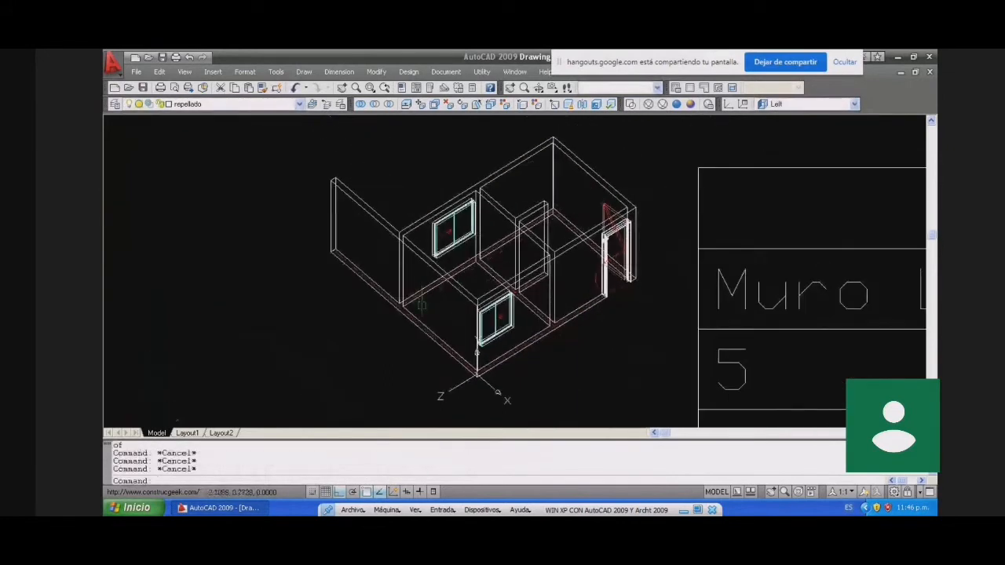
Step: Turn off all layers except repellado so that only the rectangle is displayed
{"action": "type", "text": "lof"}
{"action": "key", "text": "Return"}
{"action": "scroll", "coordinate": [371, 277], "scroll_direction": "down", "scroll_amount": 2}
{"action": "middle_click_drag", "start_coordinate": [356, 272], "coordinate": [303, 253]}
Step: Align the UCS to the current isometric view for placing the plaster report
{"action": "type", "text": "ucs"}
{"action": "key", "text": "Return"}
{"action": "type", "text": "v"}
{"action": "key", "text": "Return"}
{"action": "scroll", "coordinate": [439, 238], "scroll_direction": "down", "scroll_amount": 1}
{"action": "middle_click_drag", "start_coordinate": [439, 238], "coordinate": [294, 235]}
{"action": "key", "text": "Escape"}
{"action": "key", "text": "Escape"}
Step: Add a report from the "Analisis de m2" template for the repellado rectangle and place its table beside it
{"action": "type", "text": "reports"}
{"action": "key", "text": "Return"}
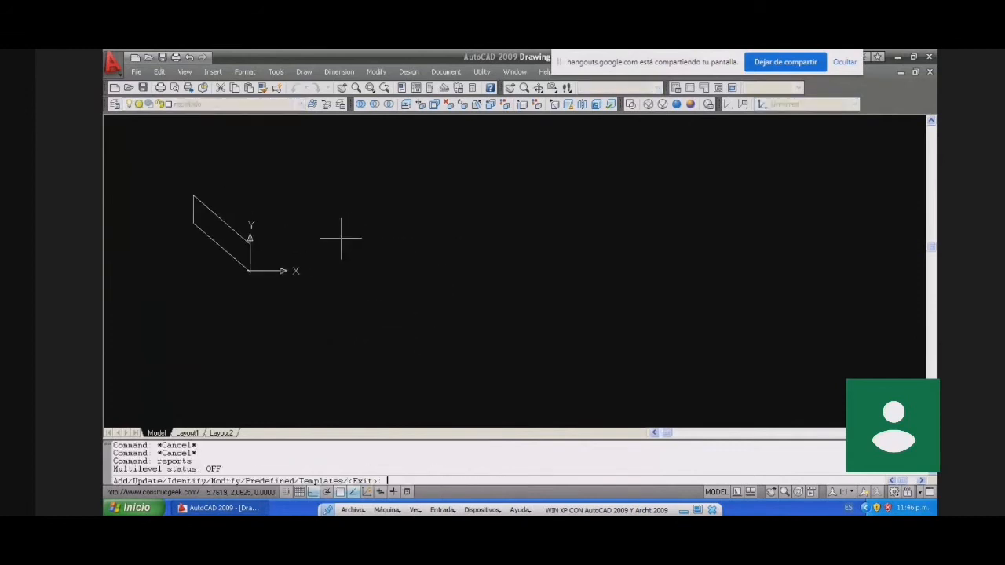
{"action": "type", "text": "a"}
{"action": "key", "text": "Return"}
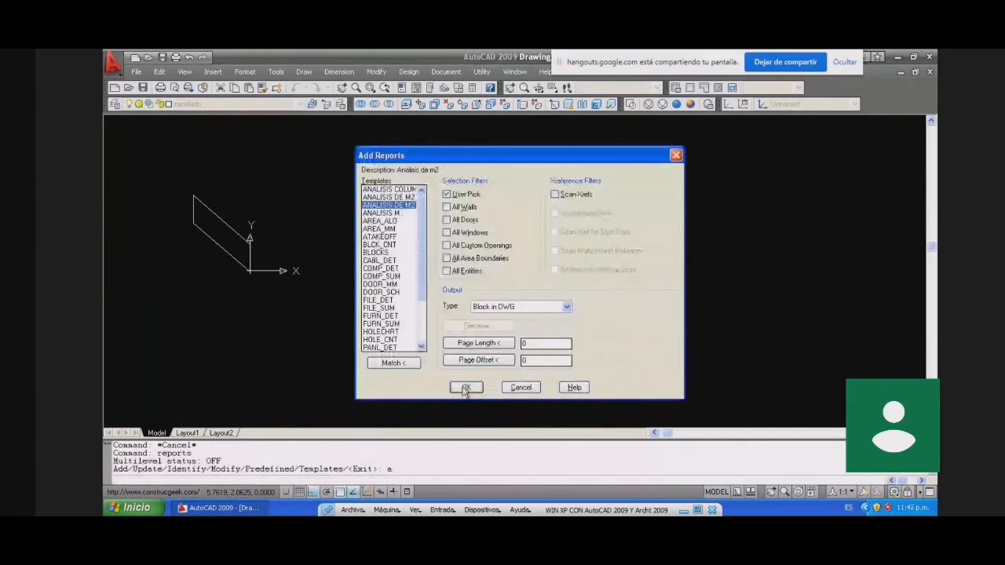
{"action": "left_click", "coordinate": [464, 388]}
{"action": "left_click", "coordinate": [250, 244]}
{"action": "key", "text": "Return"}
{"action": "left_click", "coordinate": [340, 243]}
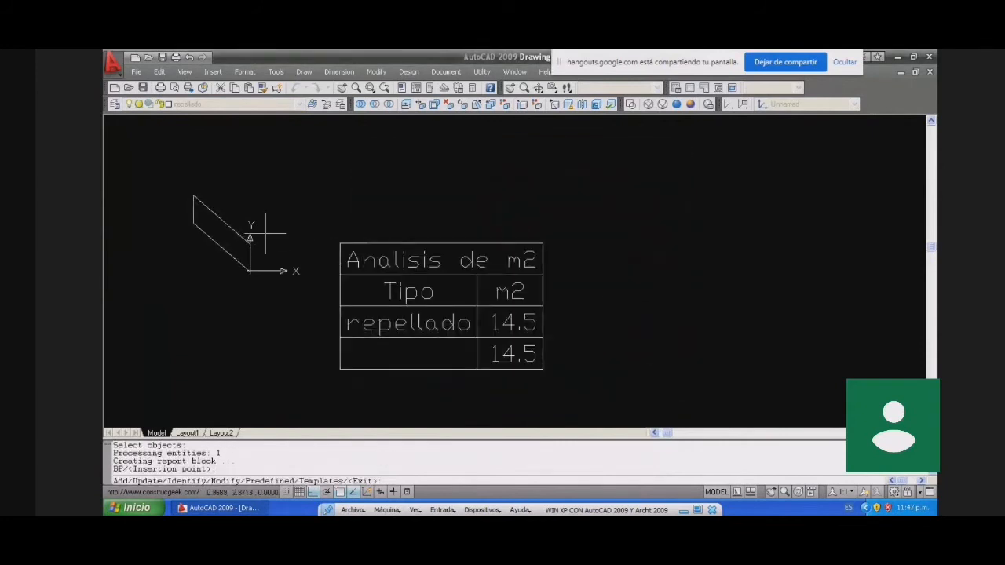
{"action": "key", "text": "Escape"}
{"action": "key", "text": "Escape"}
Step: Return the UCS to World and stretch the repellado rectangle's far upper corner upward into a sloped outline
{"action": "type", "text": "ucs"}
{"action": "key", "text": "Return"}
{"action": "key", "text": "Return"}
{"action": "key", "text": "Escape"}
{"action": "key", "text": "Escape"}
{"action": "left_click", "coordinate": [228, 226]}
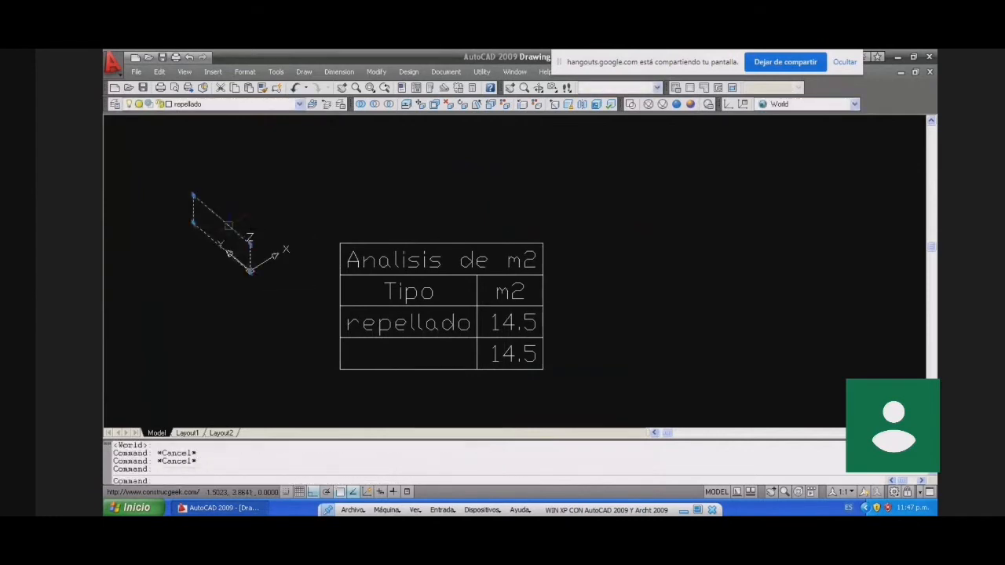
{"action": "left_click", "coordinate": [194, 195]}
{"action": "left_click", "coordinate": [194, 154]}
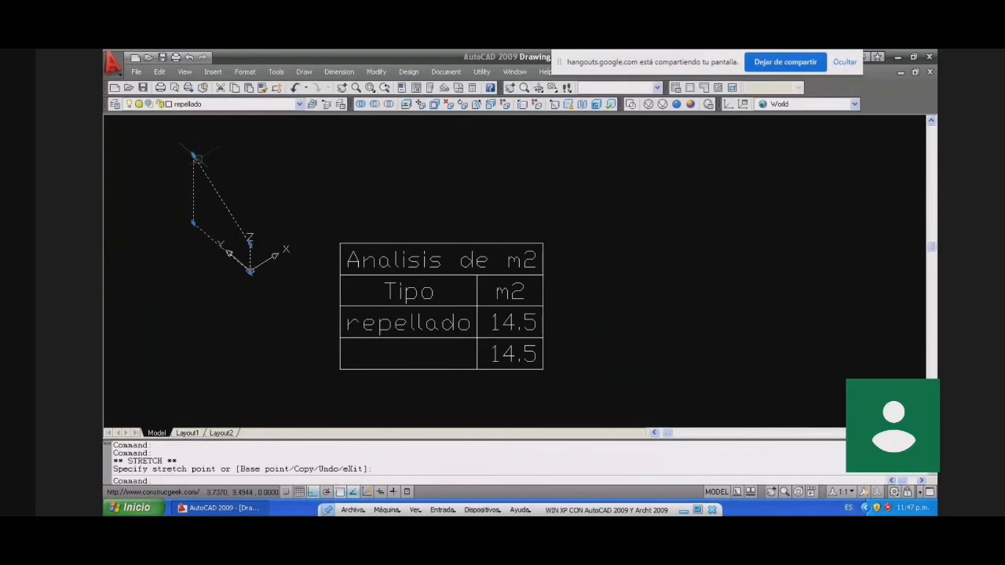
{"action": "key", "text": "Escape"}
{"action": "key", "text": "Escape"}
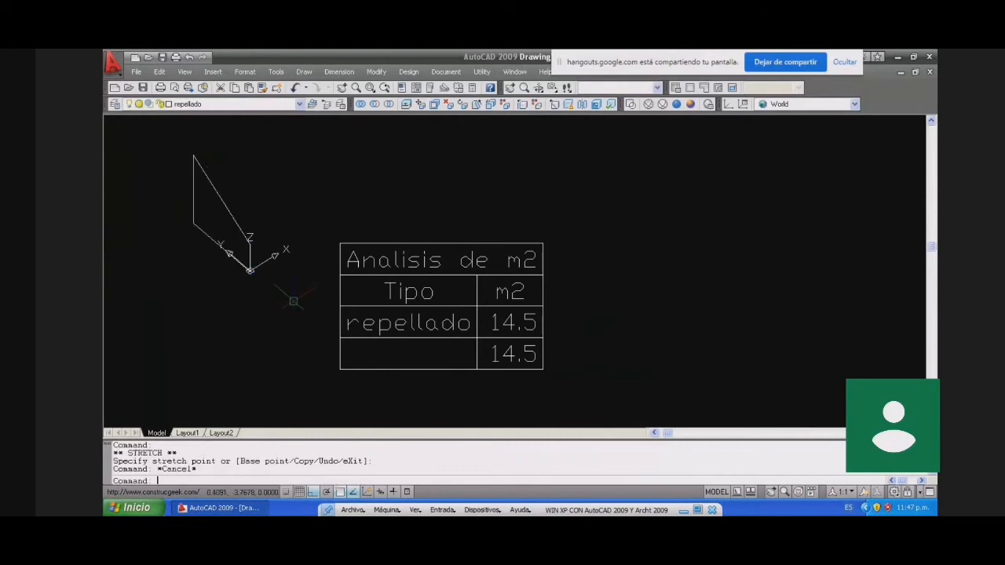
{"action": "type", "text": "zeports"}
{"action": "key", "text": "Return"}
{"action": "type", "text": "u"}
{"action": "key", "text": "Return"}
{"action": "key", "text": "Escape"}
{"action": "key", "text": "Escape"}
Step: Align the UCS to the current view and update the "Analisis de m2" report table for the stretched outline
{"action": "type", "text": "ucs"}
{"action": "key", "text": "Return"}
{"action": "type", "text": "v"}
{"action": "key", "text": "Return"}
{"action": "type", "text": "reports"}
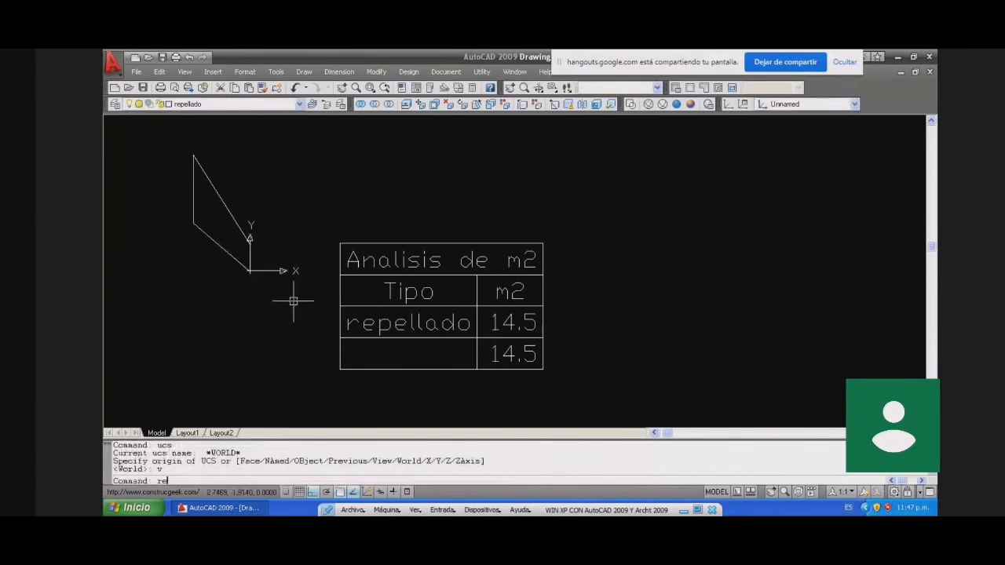
{"action": "key", "text": "Return"}
{"action": "type", "text": "u"}
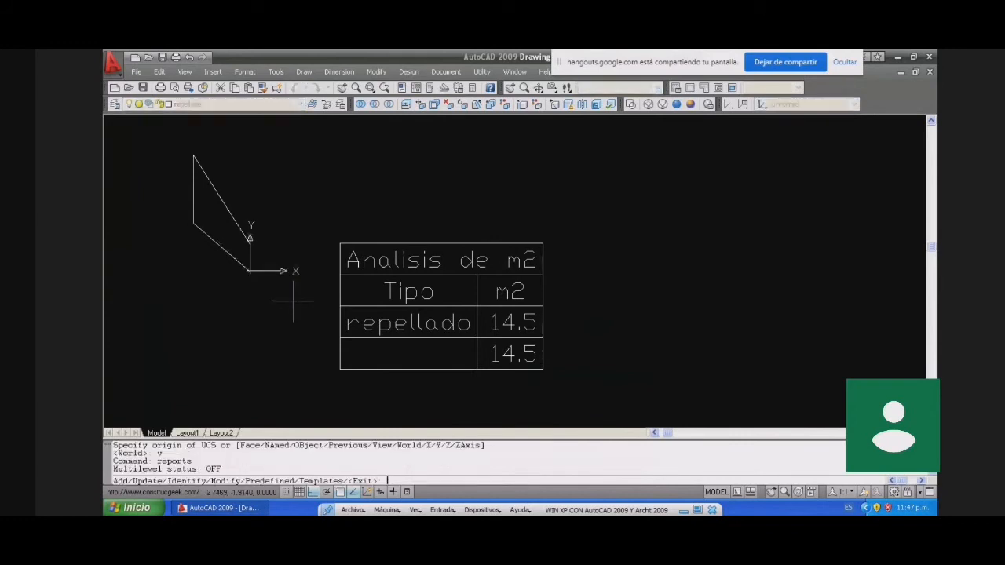
{"action": "key", "text": "Return"}
{"action": "left_click", "coordinate": [369, 304]}
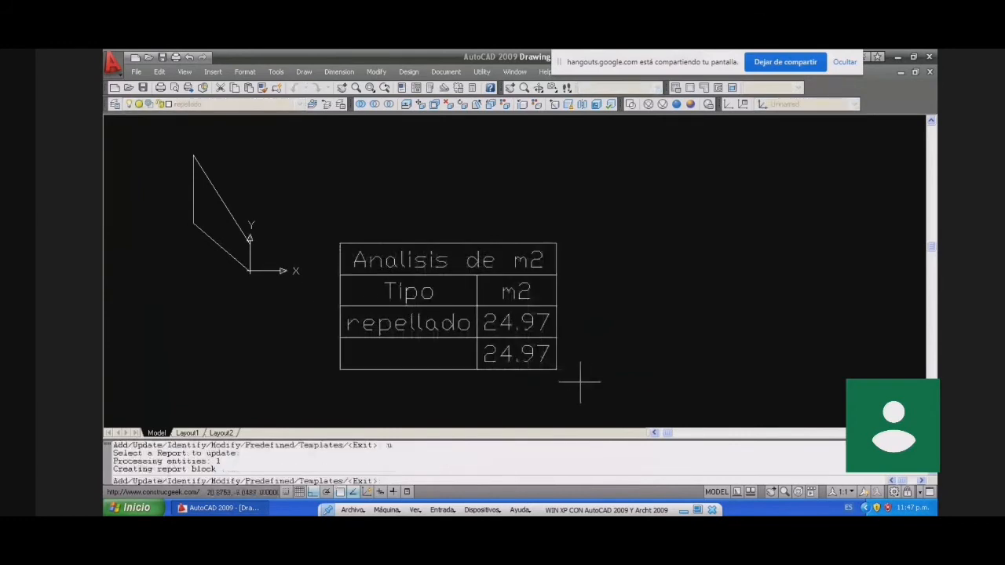
{"action": "key", "text": "Return"}
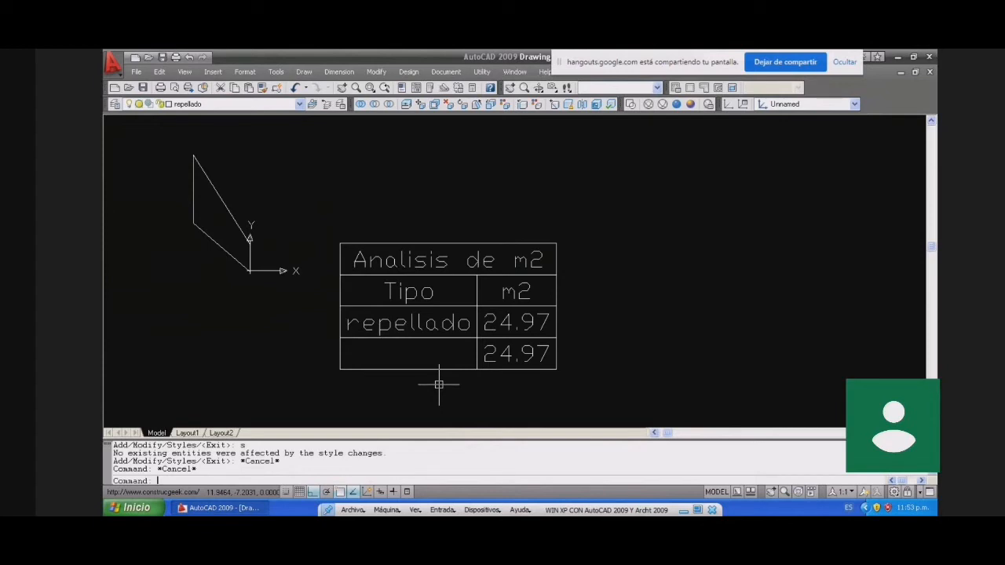
{"action": "type", "text": "ds"}
{"action": "key", "text": "BackSpace"}
{"action": "key", "text": "BackSpace"}
{"action": "type", "text": "ords"}
{"action": "key", "text": "Escape"}
{"action": "key", "text": "Escape"}
Step: Create a new record style named "repellado 2" based on the repellado style
{"action": "type", "text": "records"}
{"action": "key", "text": "Return"}
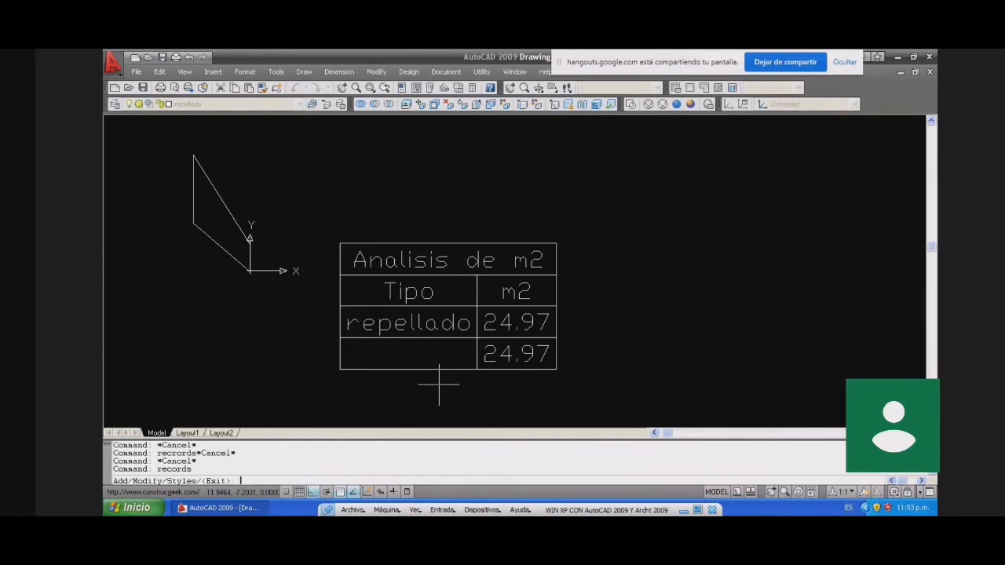
{"action": "type", "text": "s"}
{"action": "key", "text": "Return"}
{"action": "left_click", "coordinate": [437, 235]}
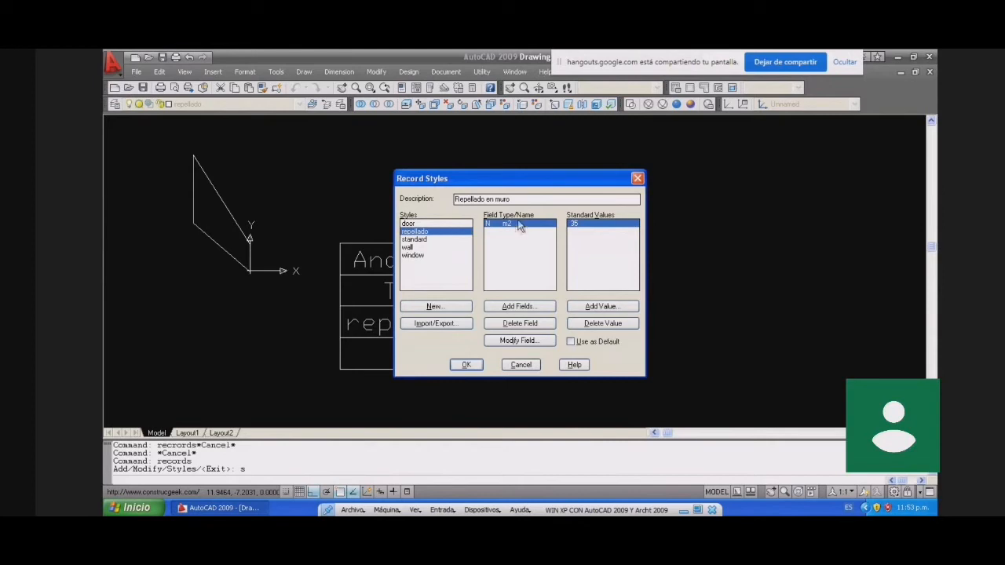
{"action": "left_click", "coordinate": [436, 307]}
{"action": "type", "text": "repellado"}
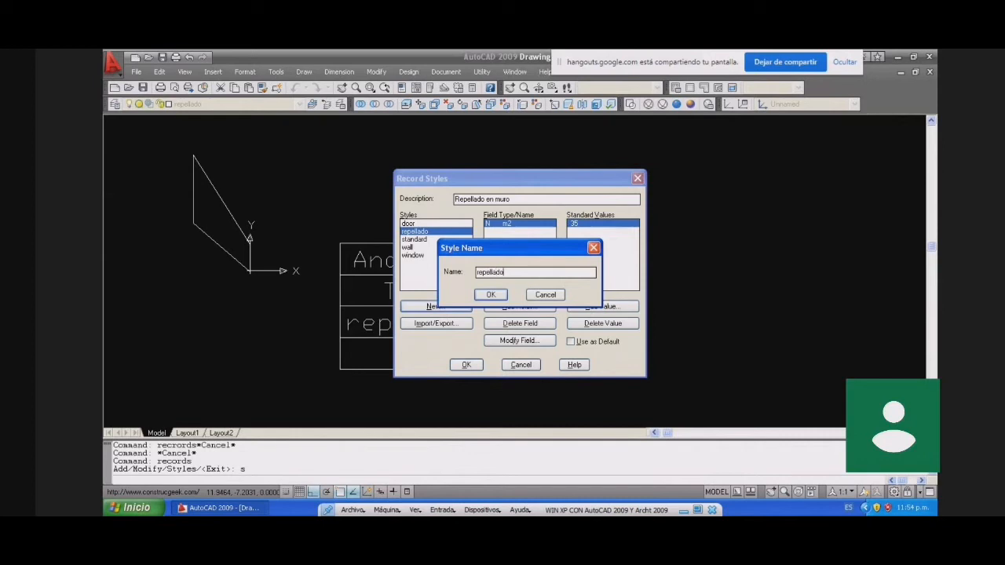
{"action": "left_click", "coordinate": [488, 299]}
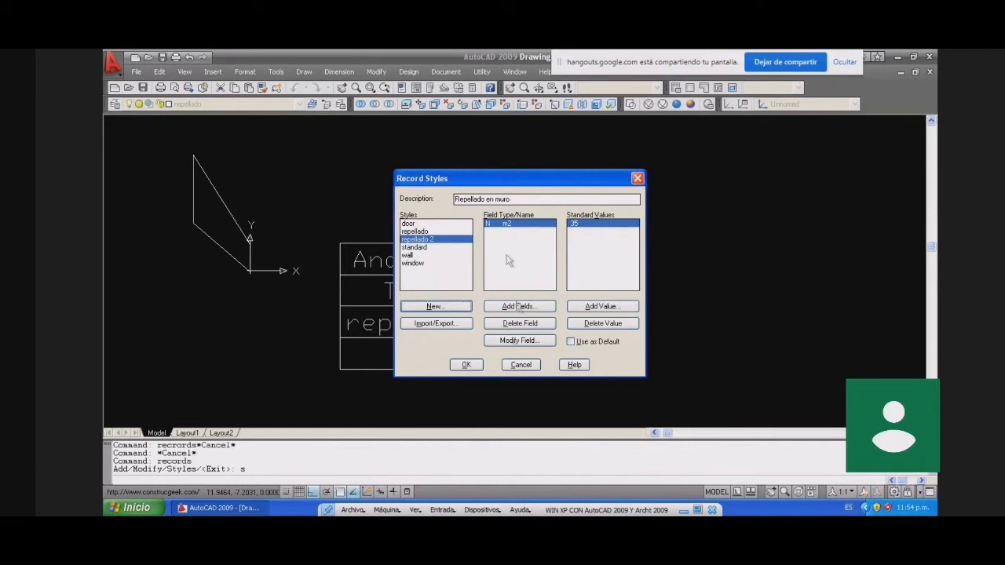
Step: Replace the copied field of the repellado 2 style with a new numeric field named m2
{"action": "left_click", "coordinate": [520, 323]}
{"action": "left_click", "coordinate": [518, 307]}
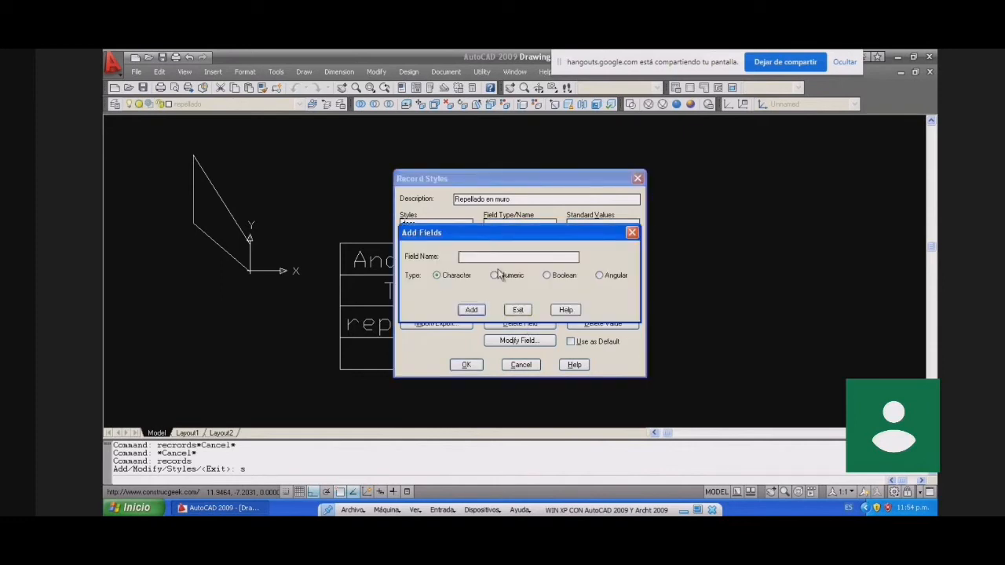
{"action": "type", "text": "m2"}
{"action": "left_click", "coordinate": [473, 310]}
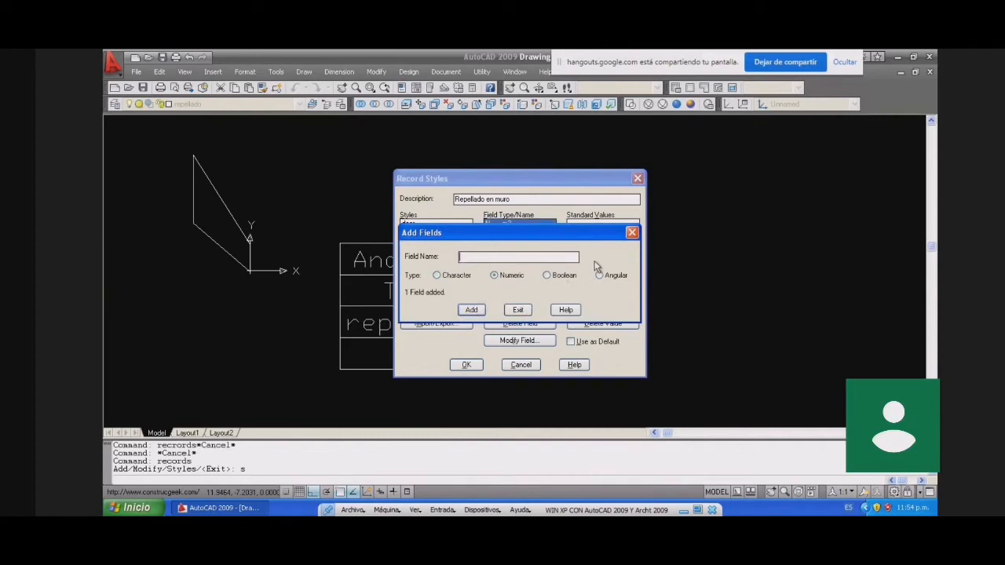
{"action": "left_click", "coordinate": [519, 310]}
Step: Add 30 as a standard value for the m2 field and save the record styles
{"action": "left_click", "coordinate": [591, 308]}
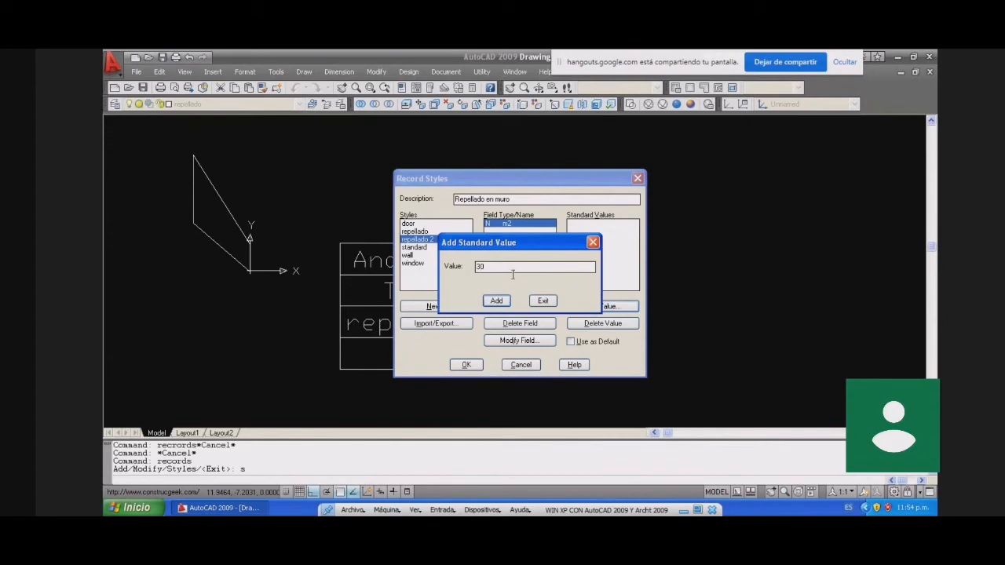
{"action": "left_click", "coordinate": [496, 301]}
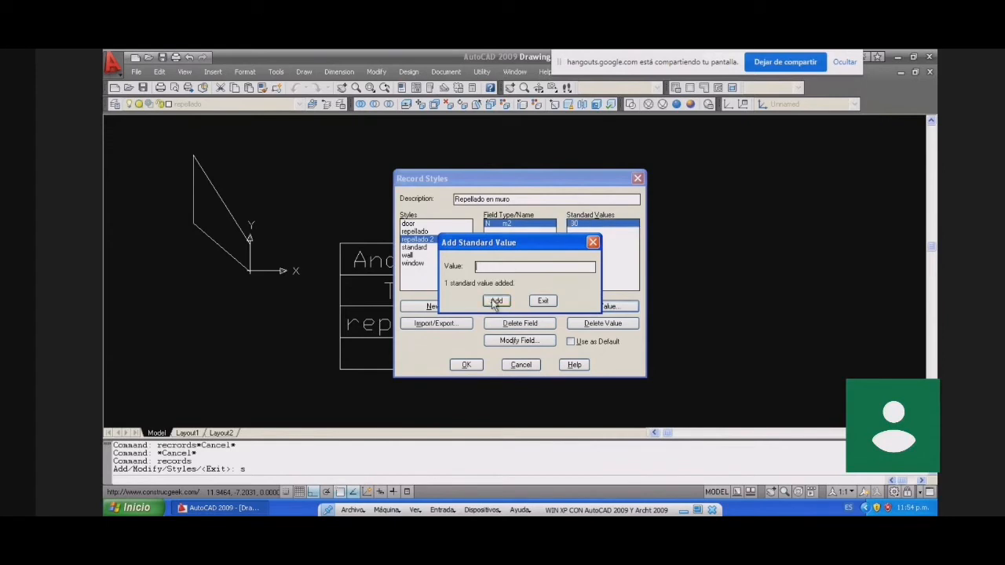
{"action": "left_click", "coordinate": [542, 302]}
{"action": "left_click", "coordinate": [468, 366]}
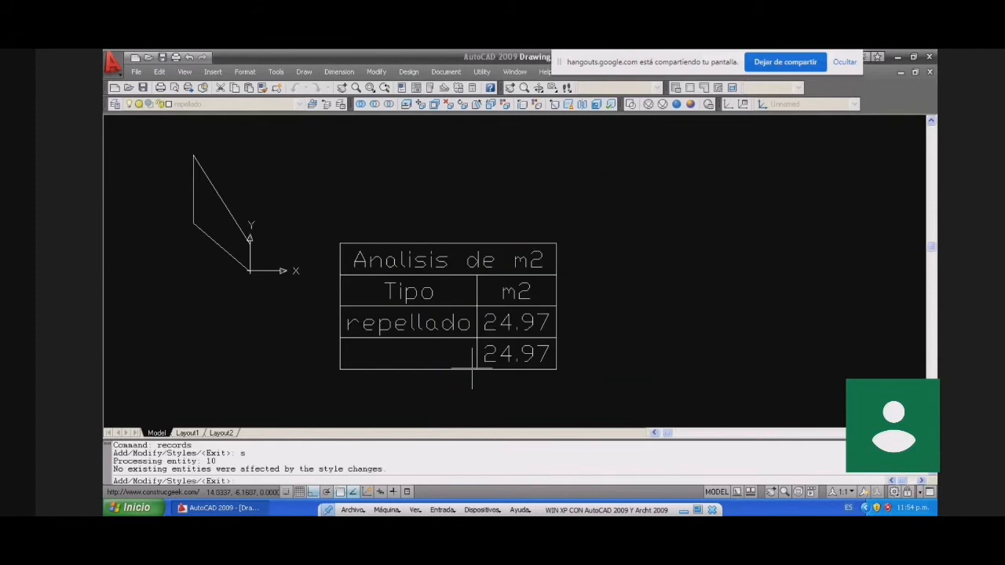
Step: Add a repellado 2 record with an m2 value of 30 to the sloped repellado outline
{"action": "type", "text": "a"}
{"action": "key", "text": "Return"}
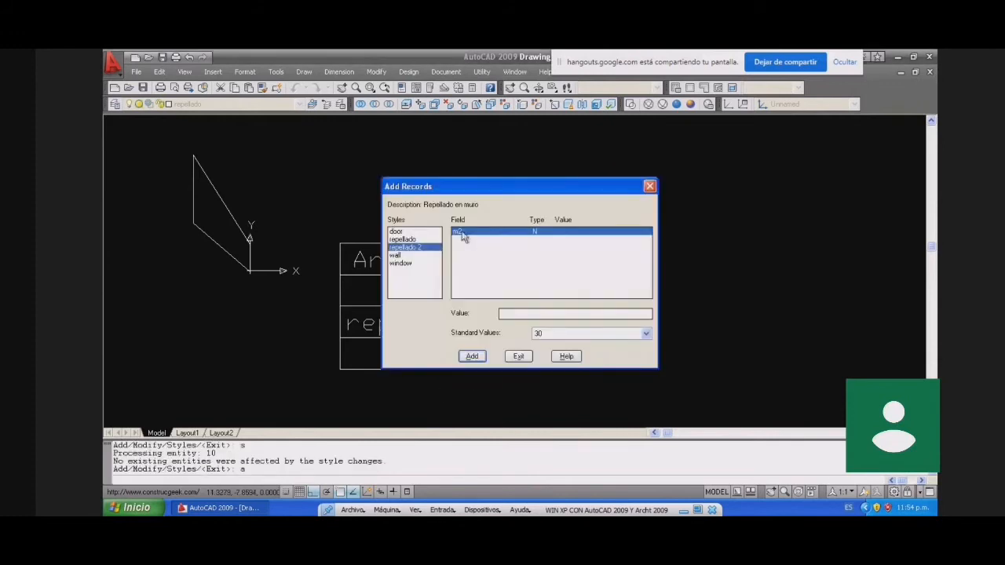
{"action": "left_click", "coordinate": [545, 339]}
{"action": "left_click", "coordinate": [550, 348]}
{"action": "left_click", "coordinate": [472, 357]}
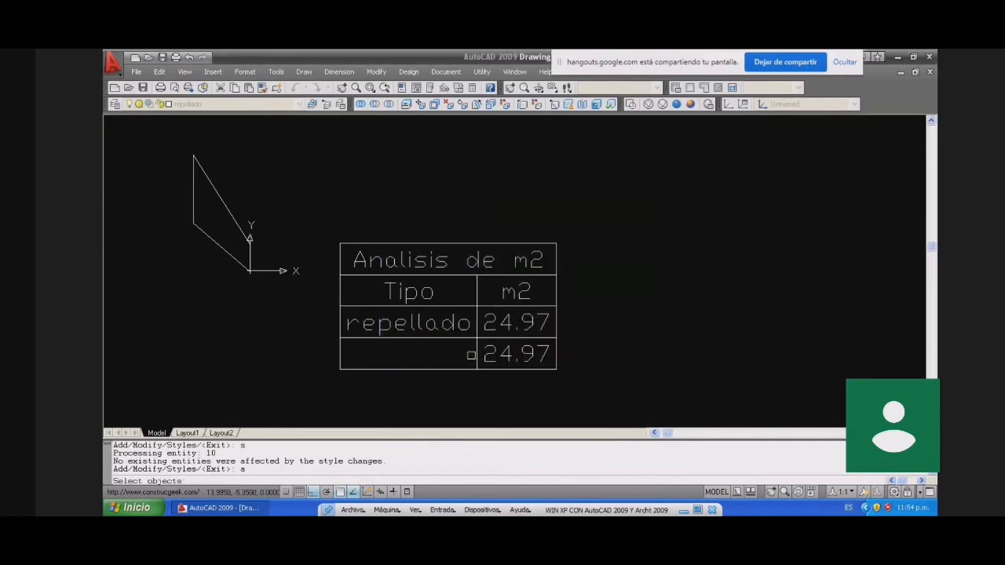
{"action": "left_click", "coordinate": [232, 213]}
{"action": "key", "text": "Return"}
{"action": "left_click", "coordinate": [518, 358]}
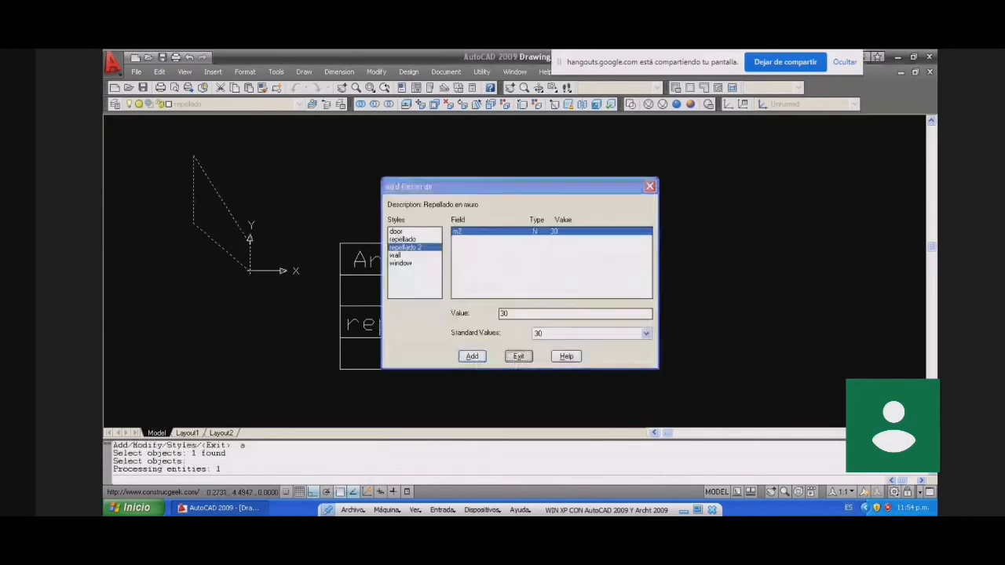
{"action": "key", "text": "Return"}
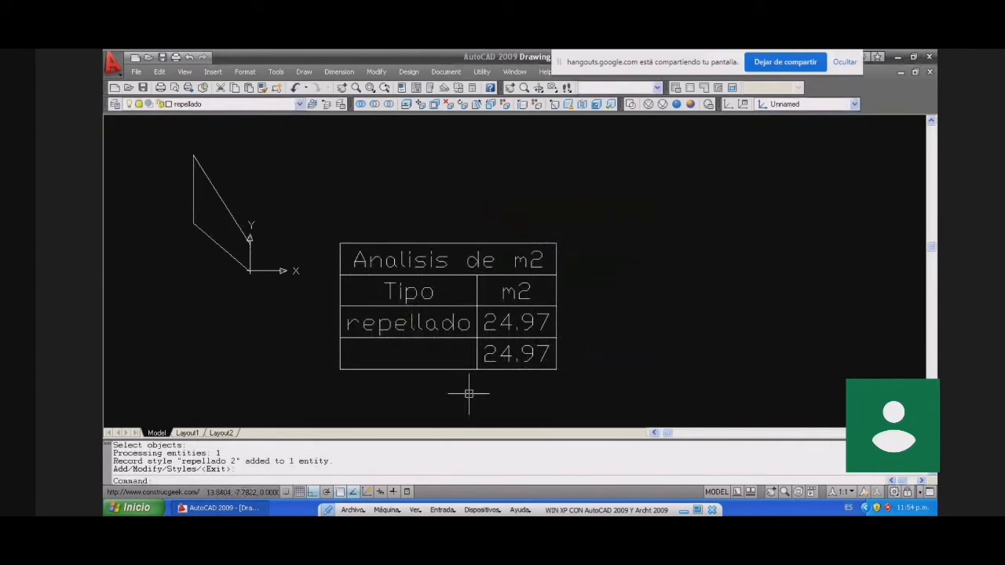
Step: Open the "Analisis de m2" report template for editing, with its editor moved clear of the report table
{"action": "type", "text": "reports"}
{"action": "key", "text": "Return"}
{"action": "type", "text": "t"}
{"action": "key", "text": "Return"}
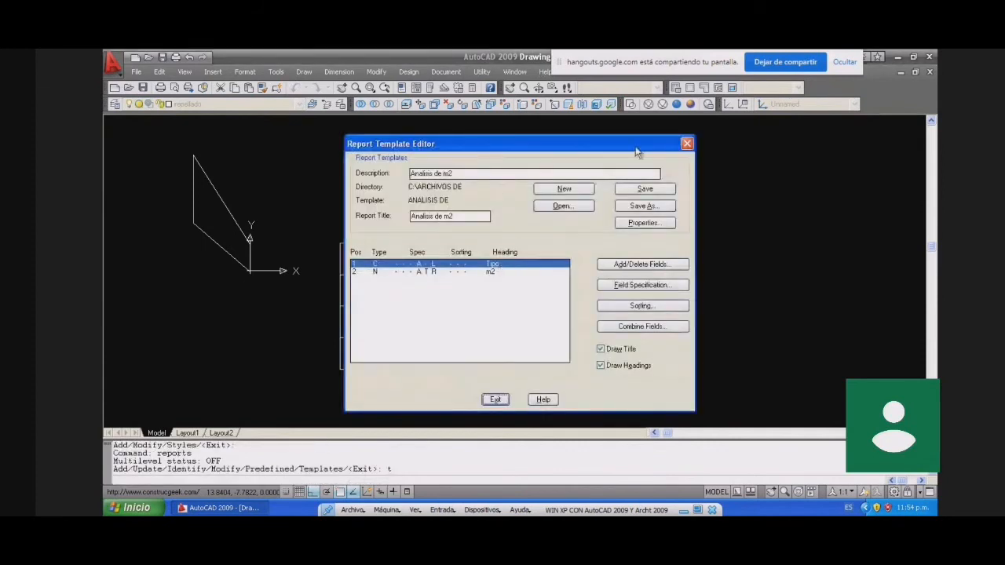
{"action": "left_click_drag", "start_coordinate": [549, 146], "coordinate": [817, 154]}
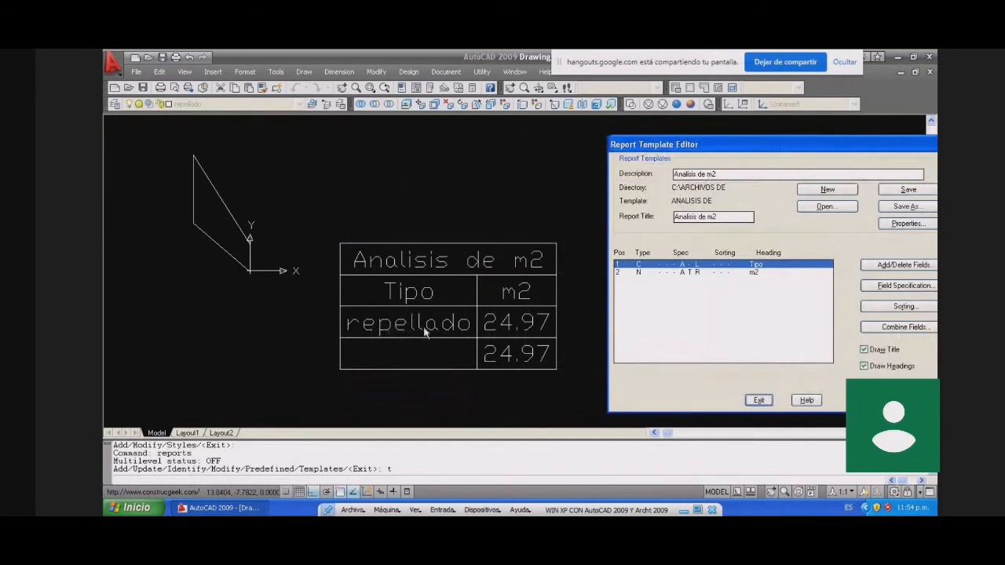
Step: Examine the field specifications of the Tipo and m2 columns in the report template
{"action": "left_click", "coordinate": [886, 287]}
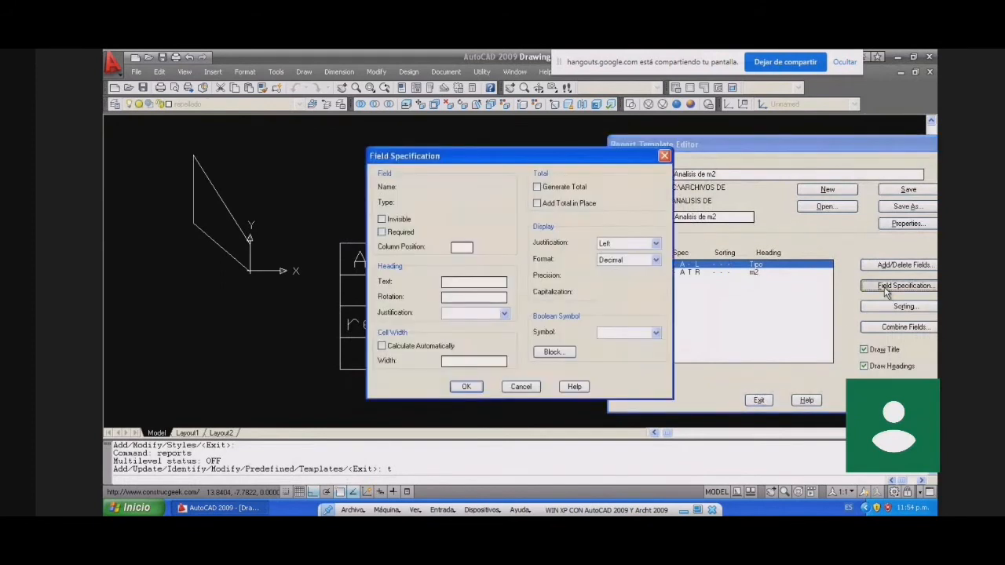
{"action": "left_click", "coordinate": [520, 386]}
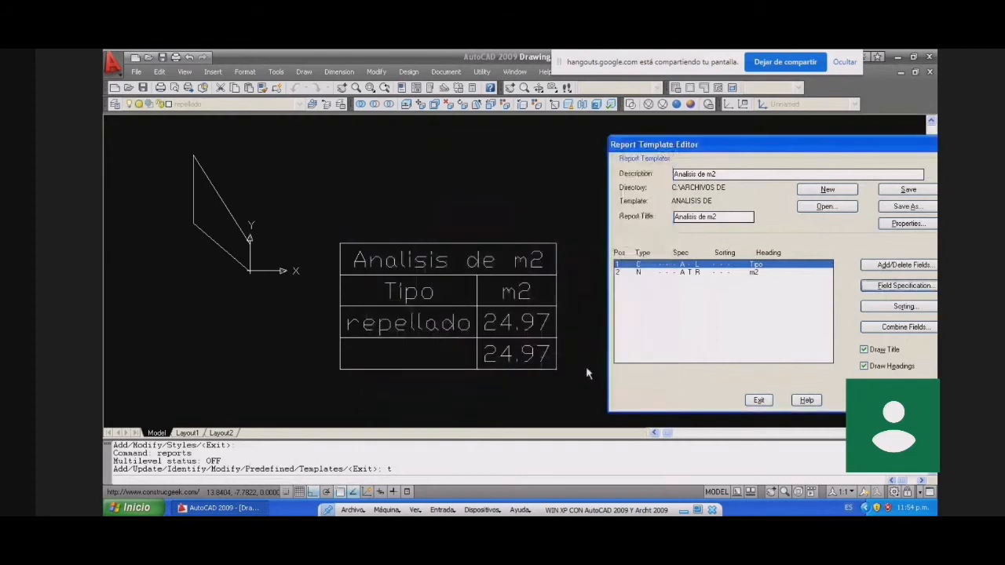
{"action": "left_click", "coordinate": [755, 272]}
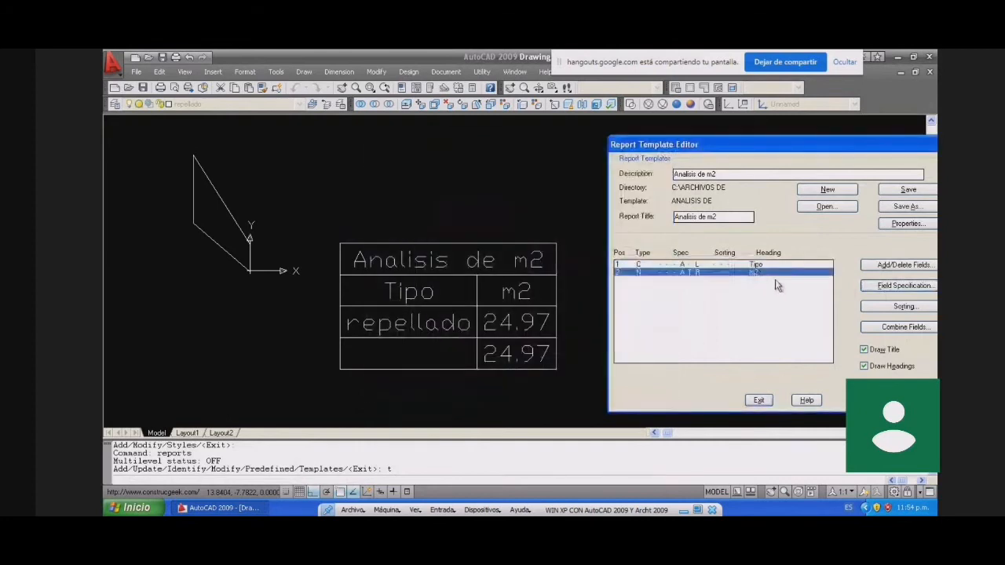
{"action": "left_click", "coordinate": [880, 286]}
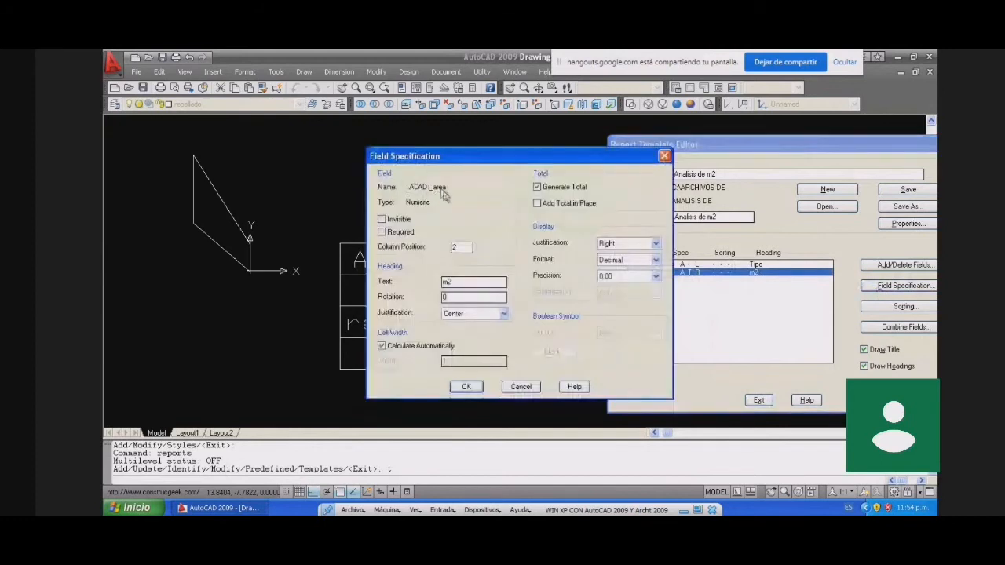
{"action": "left_click", "coordinate": [521, 387]}
Step: Scan for available record fields and add repellado 2:m2 to the report's fields
{"action": "left_click_drag", "start_coordinate": [785, 144], "coordinate": [741, 141]}
{"action": "left_click", "coordinate": [862, 261]}
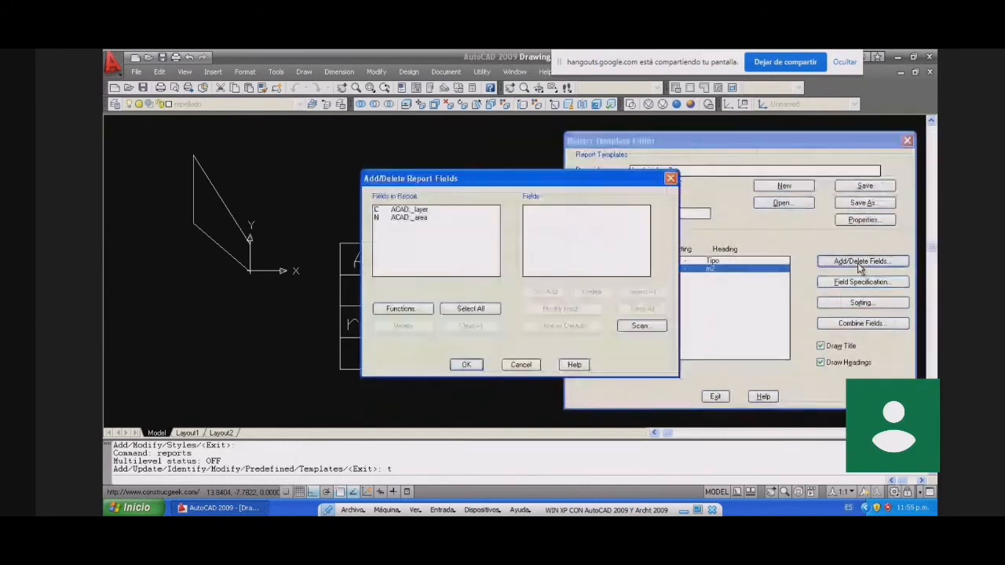
{"action": "left_click", "coordinate": [638, 326]}
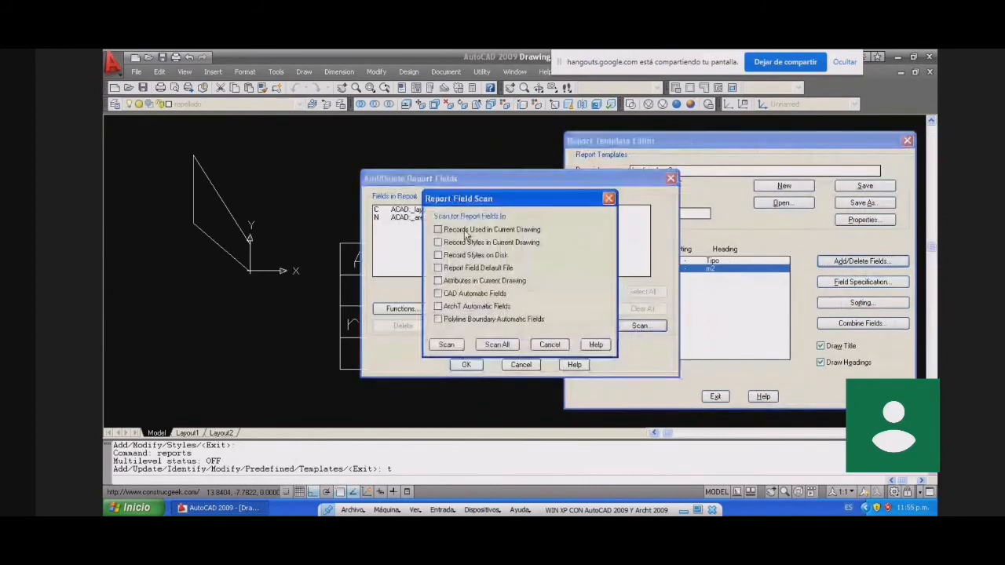
{"action": "left_click", "coordinate": [446, 345]}
{"action": "left_click_drag", "start_coordinate": [642, 233], "coordinate": [645, 243]}
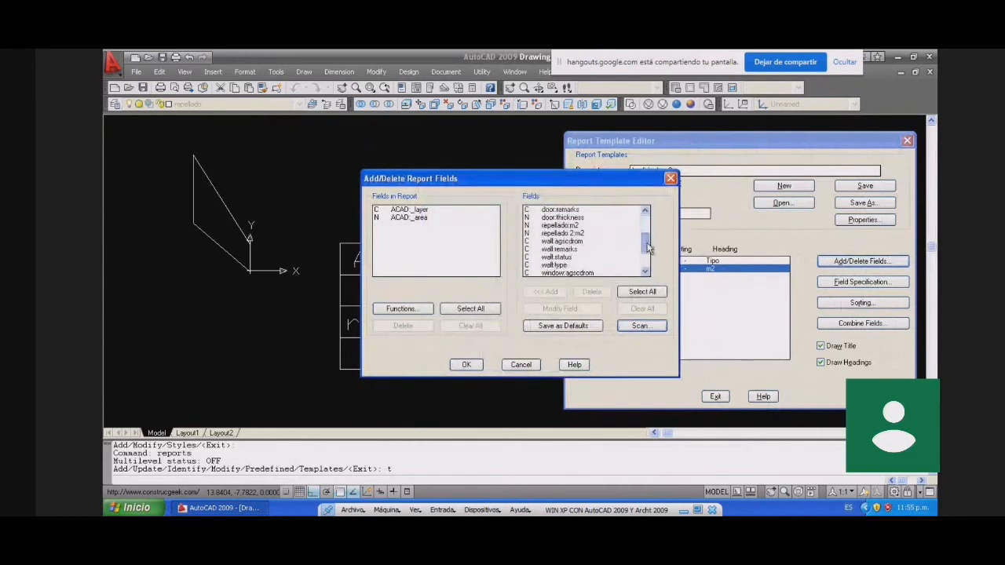
{"action": "left_click", "coordinate": [579, 234]}
{"action": "left_click", "coordinate": [550, 294]}
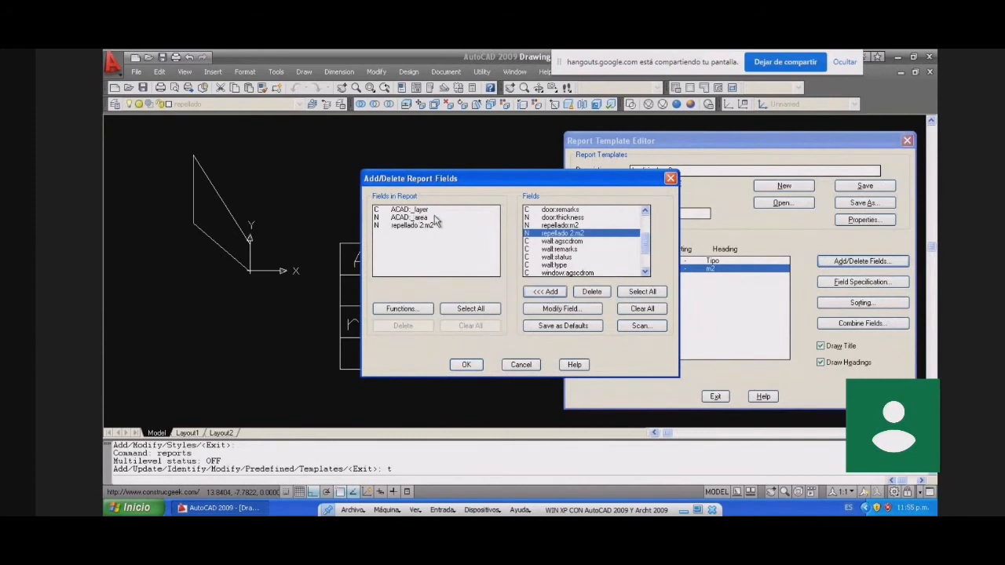
Step: Add an A * B function field multiplying ACAD:_area by repellado 2:m2 and accept the report's field list
{"action": "left_click", "coordinate": [427, 307]}
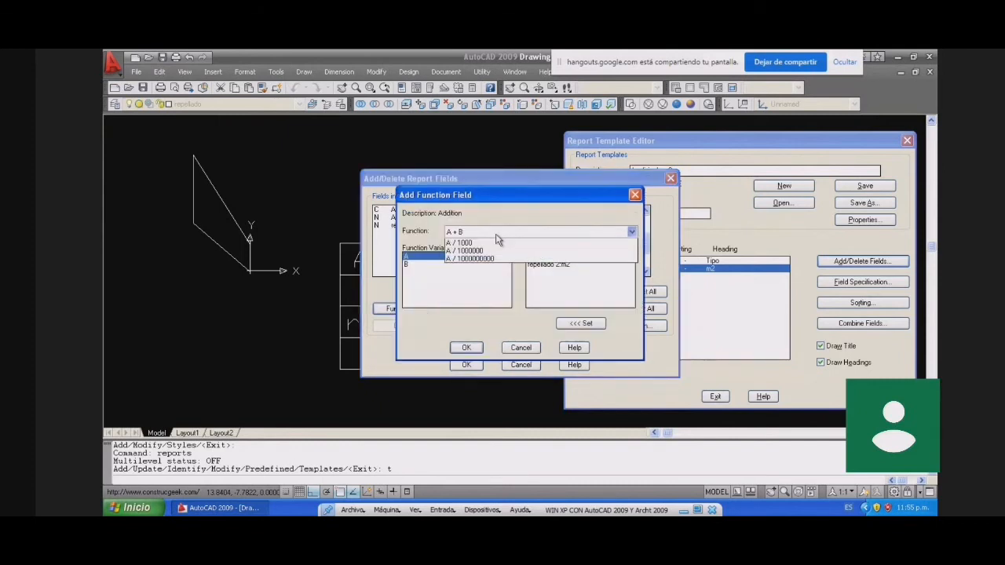
{"action": "left_click", "coordinate": [498, 233]}
{"action": "left_click", "coordinate": [479, 267]}
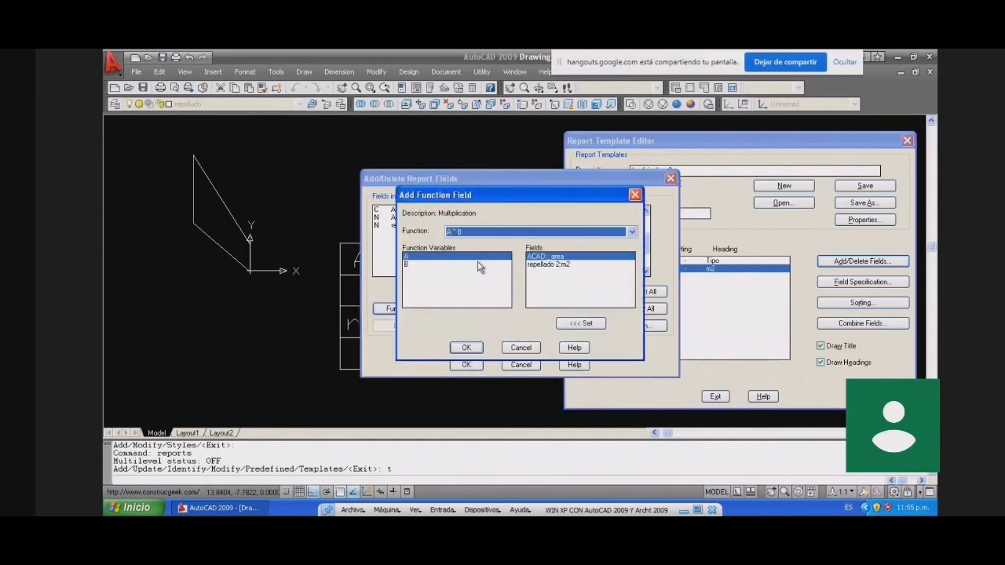
{"action": "double_click", "coordinate": [545, 257]}
{"action": "left_click", "coordinate": [549, 265]}
{"action": "double_click", "coordinate": [549, 266]}
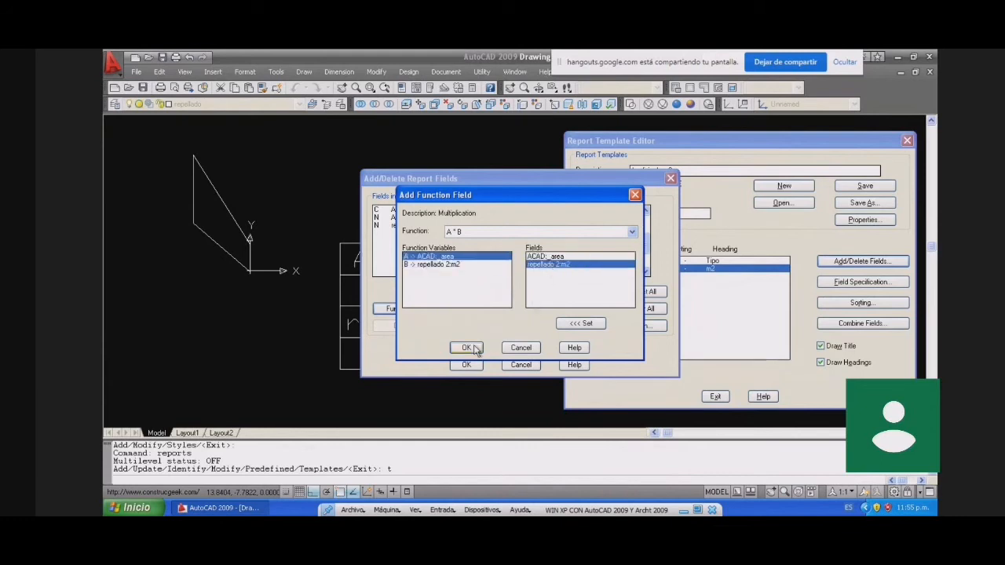
{"action": "left_click", "coordinate": [466, 348]}
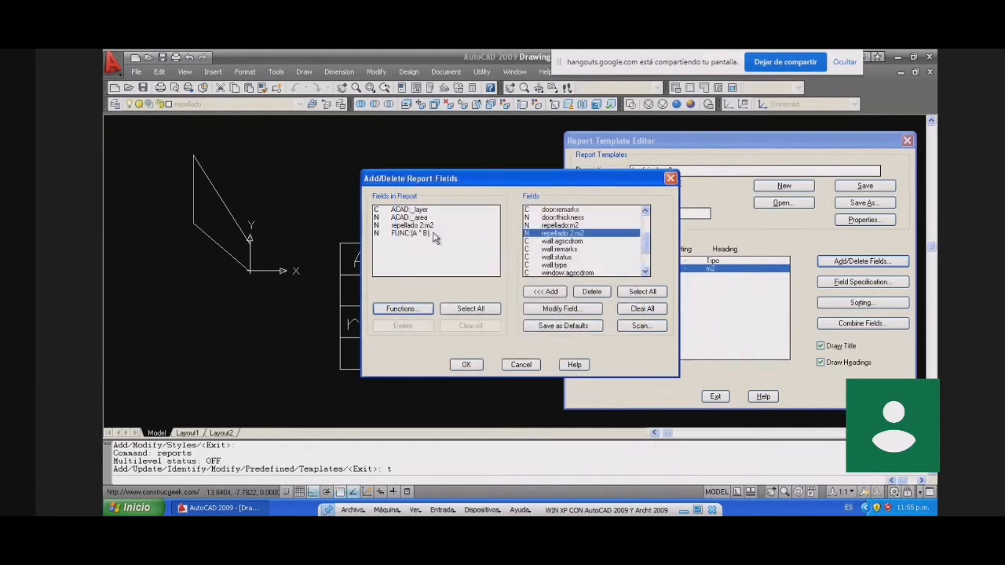
{"action": "key", "text": "Return"}
Step: Set the repellado 2:m2 field's heading to "corto por m2" and its precision to 0.00
{"action": "left_click", "coordinate": [719, 278]}
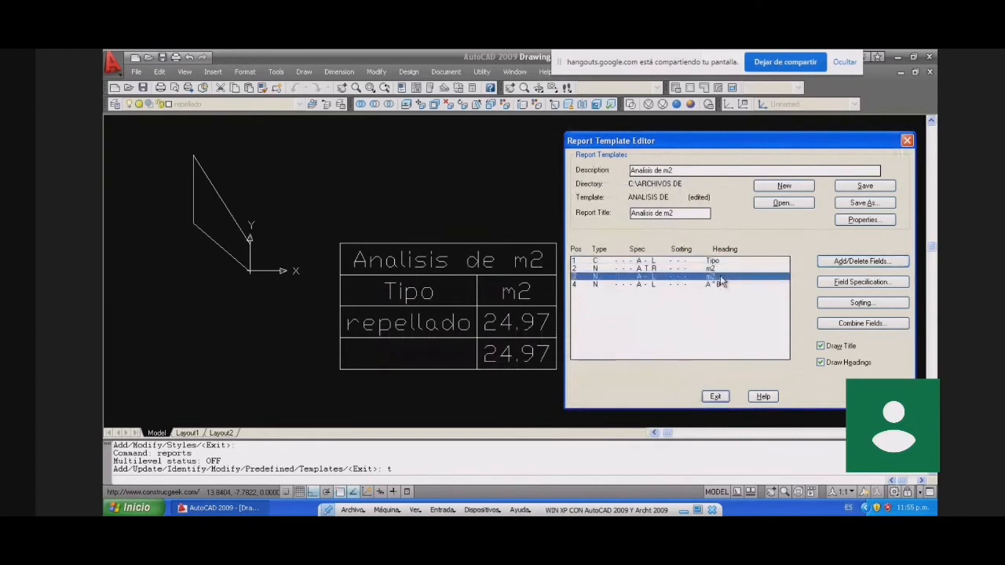
{"action": "left_click", "coordinate": [856, 282]}
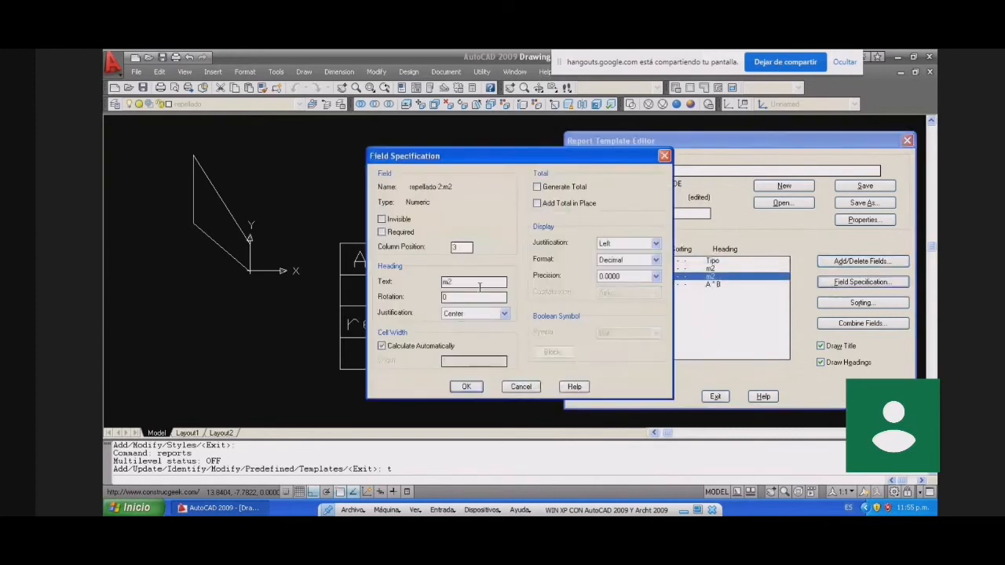
{"action": "double_click", "coordinate": [446, 281]}
{"action": "left_click", "coordinate": [444, 281]}
{"action": "type", "text": "corto por"}
{"action": "left_click", "coordinate": [621, 276]}
{"action": "left_click", "coordinate": [608, 303]}
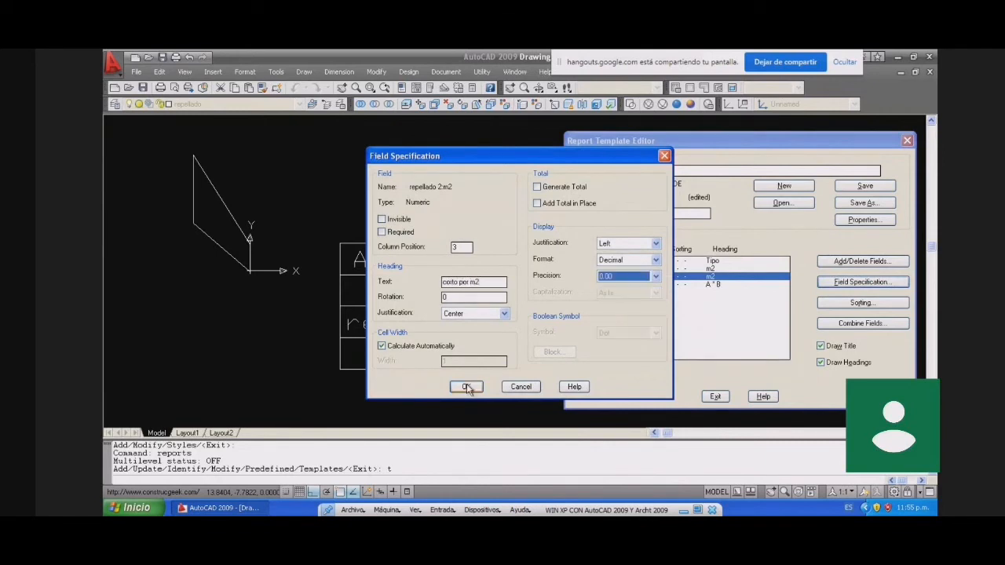
{"action": "left_click", "coordinate": [470, 386]}
Step: Give the A * B function field the heading "total precio m2", precision 0.00 and a generated total
{"action": "left_click", "coordinate": [743, 284]}
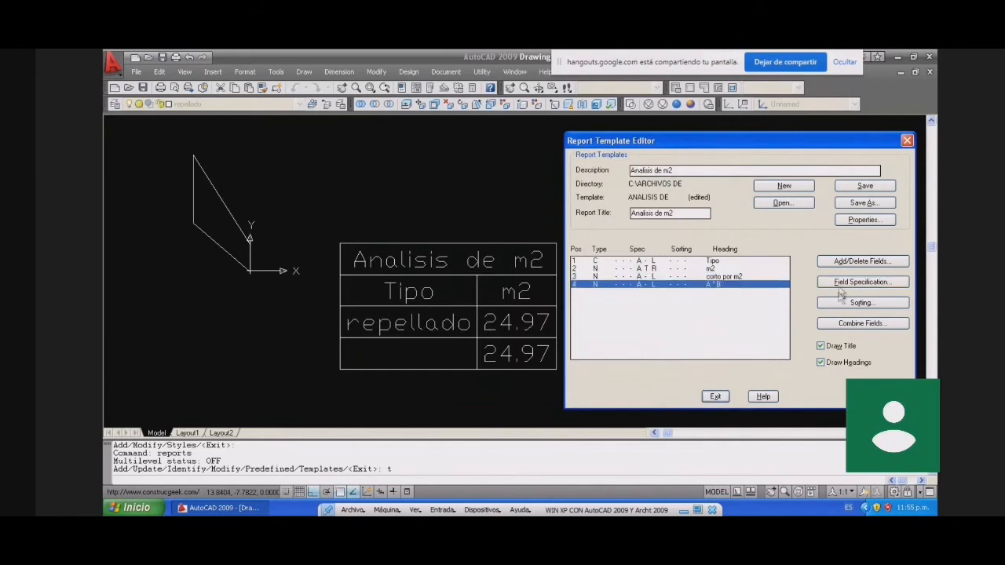
{"action": "left_click", "coordinate": [839, 284]}
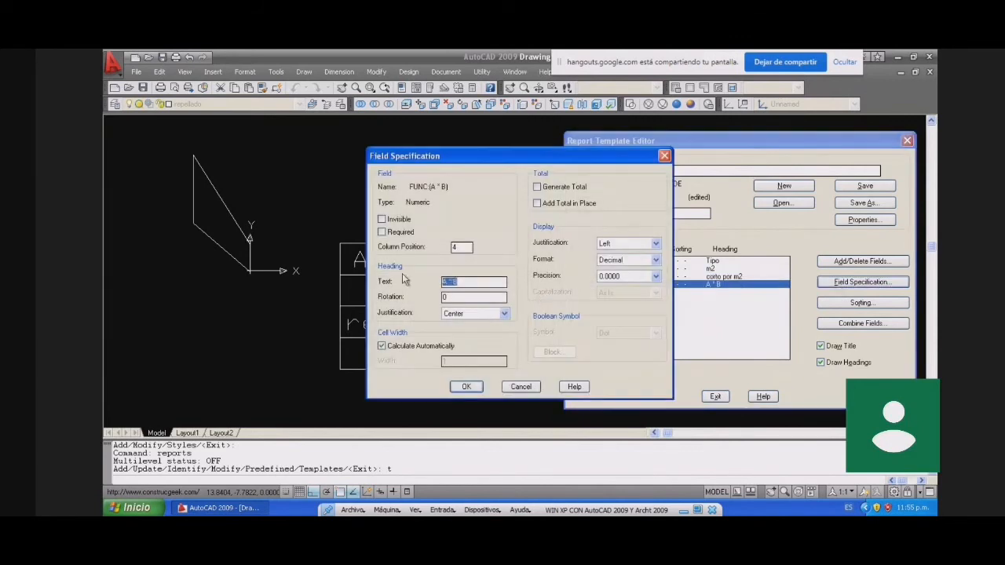
{"action": "type", "text": "C"}
{"action": "left_click", "coordinate": [614, 277]}
{"action": "left_click", "coordinate": [614, 305]}
{"action": "left_click", "coordinate": [554, 189]}
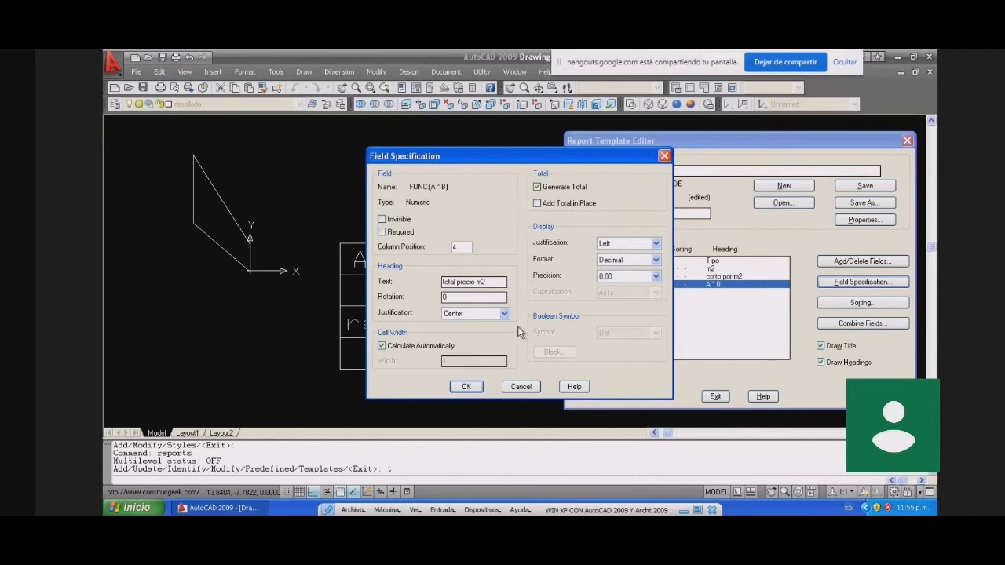
{"action": "left_click", "coordinate": [468, 388]}
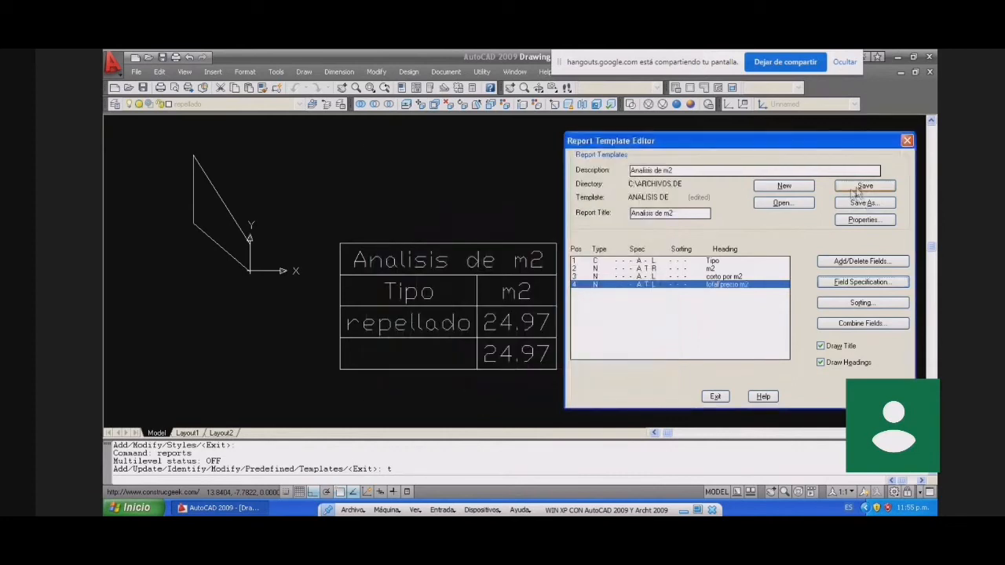
Step: Save and close the edited report template, and update the Analisis de m2 table in the drawing
{"action": "left_click", "coordinate": [715, 396]}
{"action": "type", "text": "u"}
{"action": "key", "text": "Return"}
{"action": "left_click", "coordinate": [518, 329]}
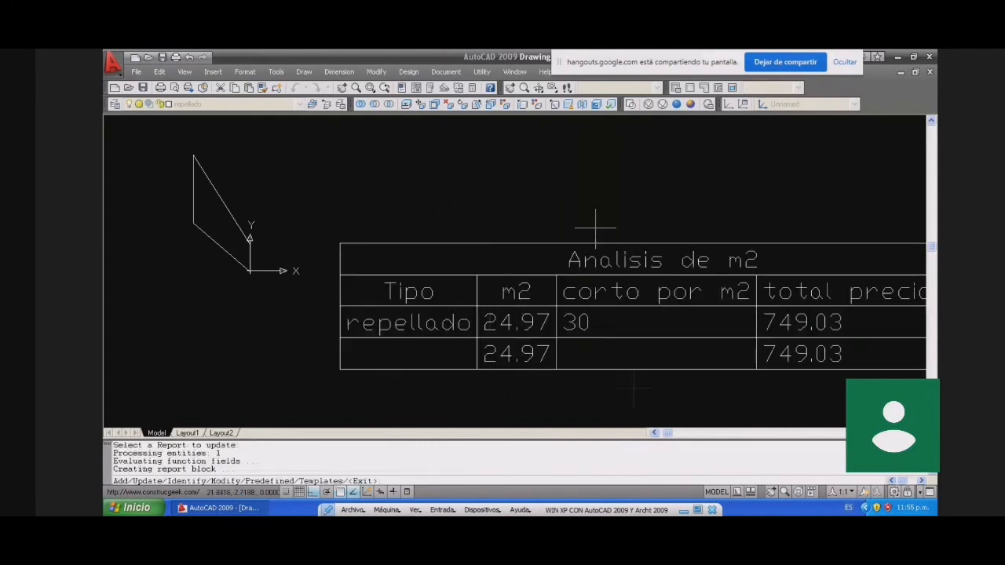
{"action": "scroll", "coordinate": [589, 233], "scroll_direction": "down", "scroll_amount": 3}
{"action": "scroll", "coordinate": [531, 236], "scroll_direction": "up", "scroll_amount": 1}
{"action": "scroll", "coordinate": [447, 273], "scroll_direction": "up", "scroll_amount": 2}
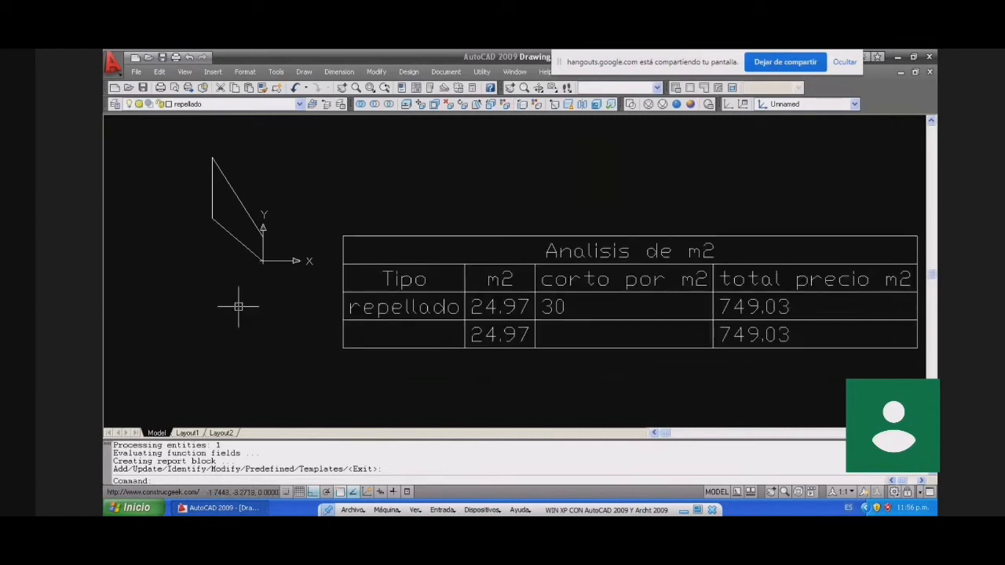
Step: Restore the World UCS and copy the repellado polygon about 3 units in the negative X direction
{"action": "key", "text": "Return"}
{"action": "key", "text": "Escape"}
{"action": "key", "text": "Escape"}
{"action": "type", "text": "ucs"}
{"action": "key", "text": "Return"}
{"action": "key", "text": "Return"}
{"action": "key", "text": "Escape"}
{"action": "key", "text": "Escape"}
{"action": "type", "text": "c"}
{"action": "key", "text": "Return"}
{"action": "left_click", "coordinate": [219, 224]}
{"action": "key", "text": "Return"}
{"action": "left_click", "coordinate": [218, 287]}
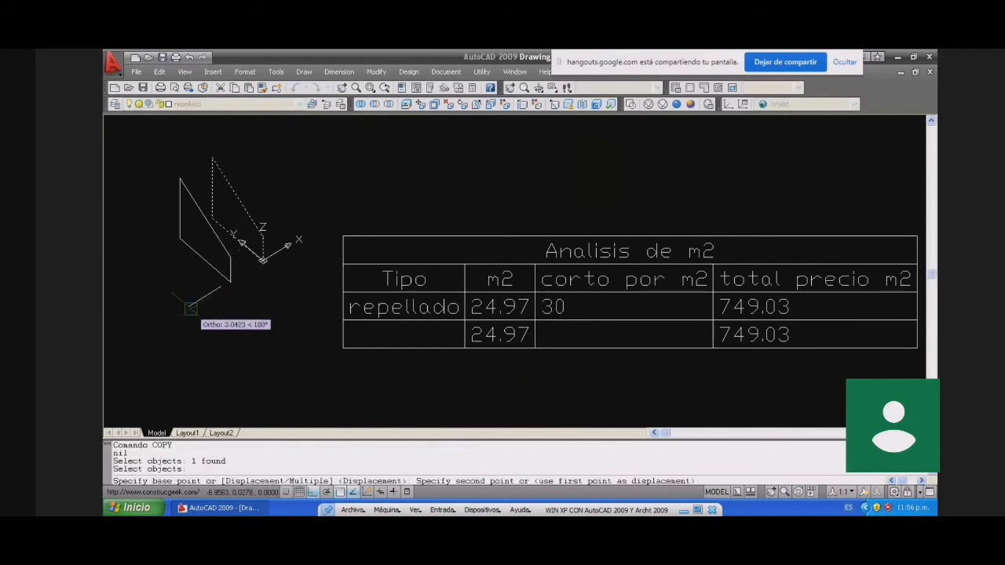
{"action": "left_click", "coordinate": [191, 309]}
Step: Copy the new polygon once more in the negative X direction to make a third repellado area
{"action": "key", "text": "Return"}
{"action": "key", "text": "Return"}
{"action": "left_click", "coordinate": [194, 250]}
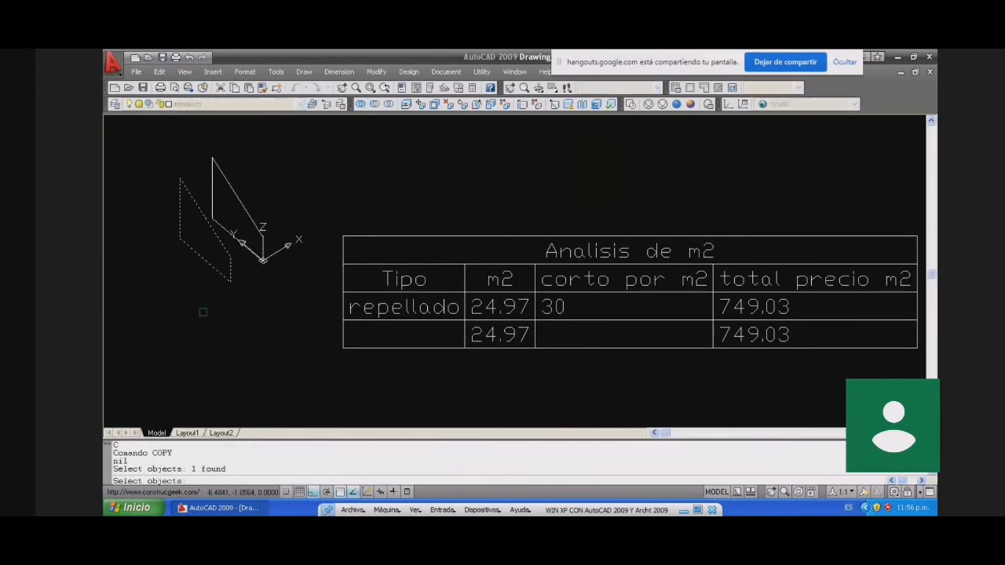
{"action": "key", "text": "Return"}
{"action": "left_click", "coordinate": [202, 312]}
{"action": "left_click", "coordinate": [174, 320]}
{"action": "key", "text": "Return"}
Step: In the World UCS, stretch the peak of the outermost polygon copy down to the midpoint of its vertical edge
{"action": "type", "text": "ucs"}
{"action": "key", "text": "Return"}
{"action": "key", "text": "Return"}
{"action": "key", "text": "Escape"}
{"action": "key", "text": "Escape"}
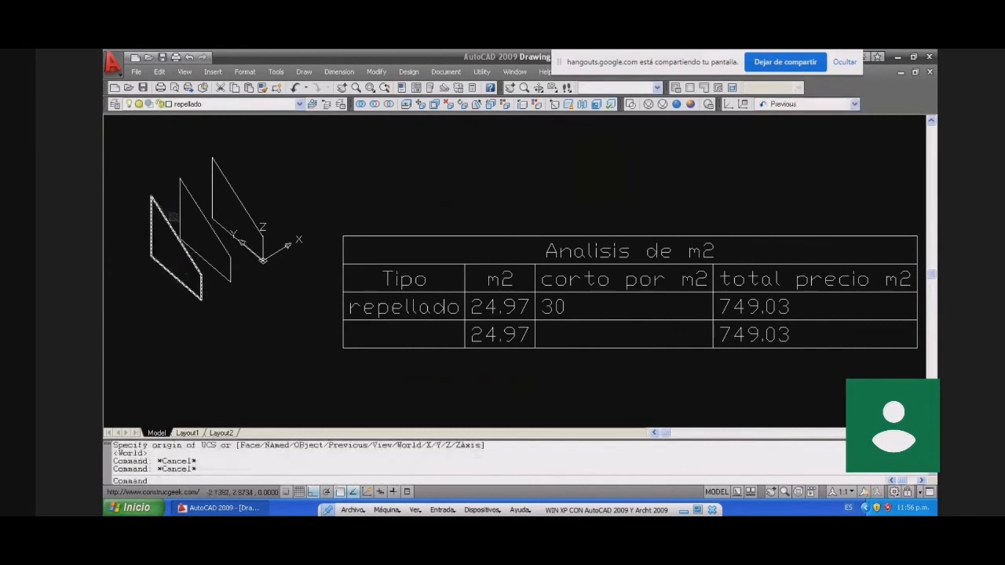
{"action": "left_click", "coordinate": [160, 210]}
{"action": "left_click", "coordinate": [151, 196]}
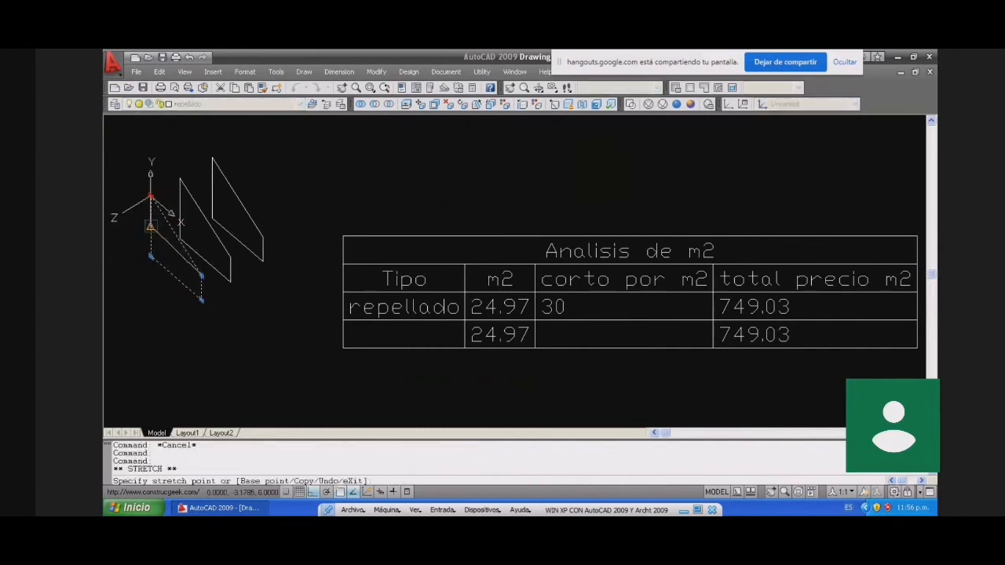
{"action": "left_click", "coordinate": [151, 226]}
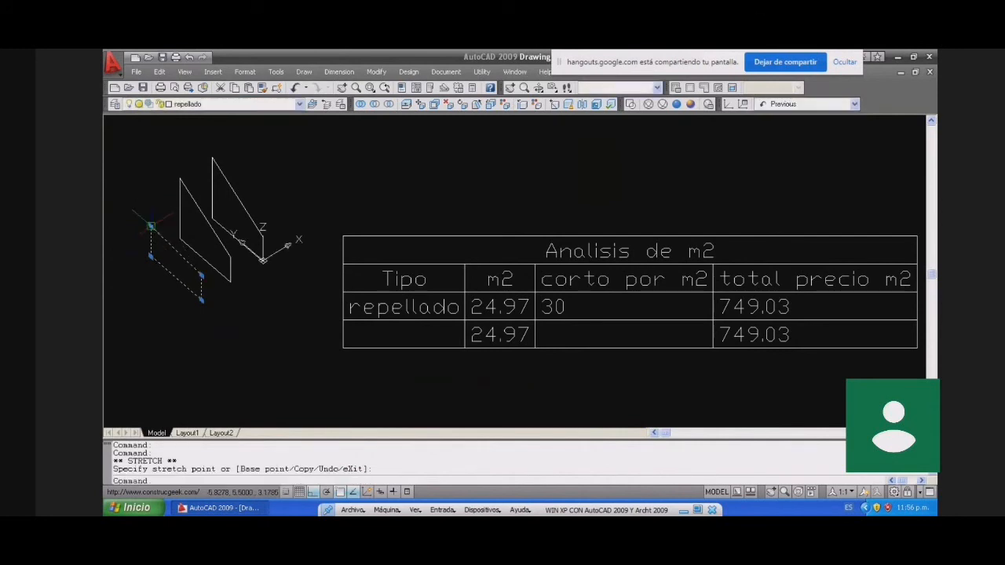
{"action": "double_click", "coordinate": [151, 227]}
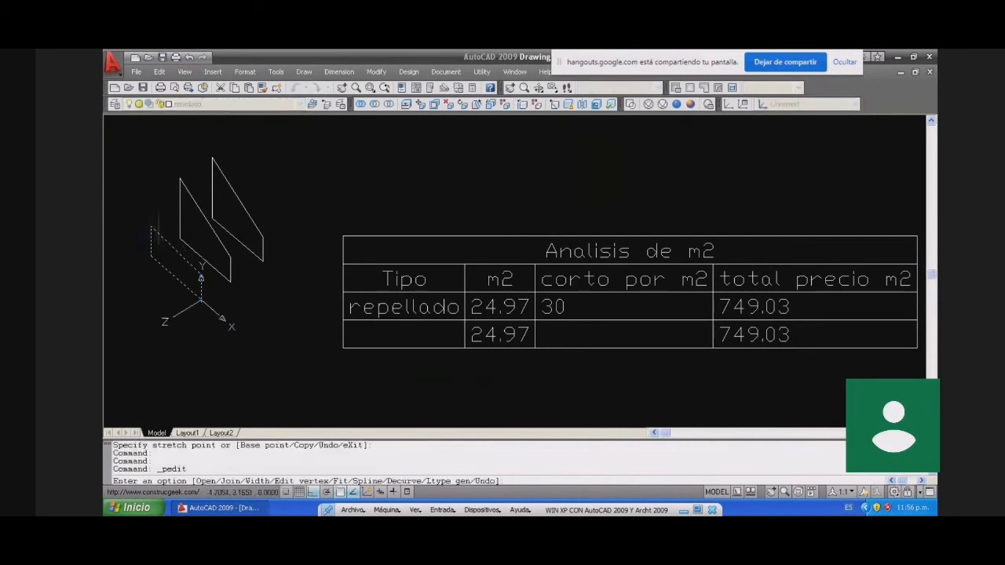
{"action": "key", "text": "Escape"}
{"action": "key", "text": "Escape"}
Step: Stretch the outermost polygon's upper corner further down to the midpoint of its shortened vertical edge
{"action": "left_click", "coordinate": [157, 232]}
{"action": "left_click", "coordinate": [150, 226]}
{"action": "left_click", "coordinate": [150, 241]}
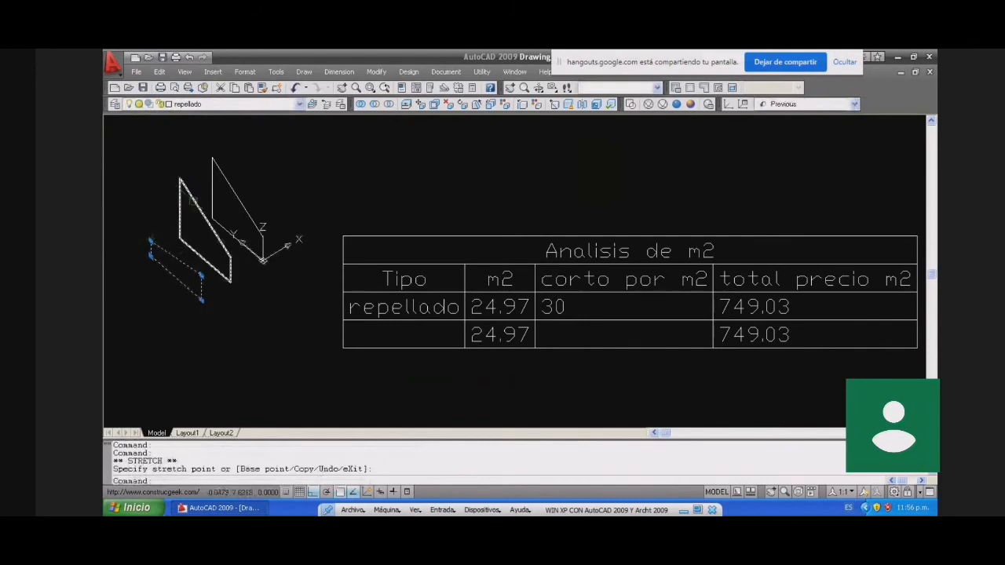
Step: Stretch the middle polygon's peak about 3 units upward and raise the lower of the original polygon's two top corners
{"action": "left_click", "coordinate": [193, 200]}
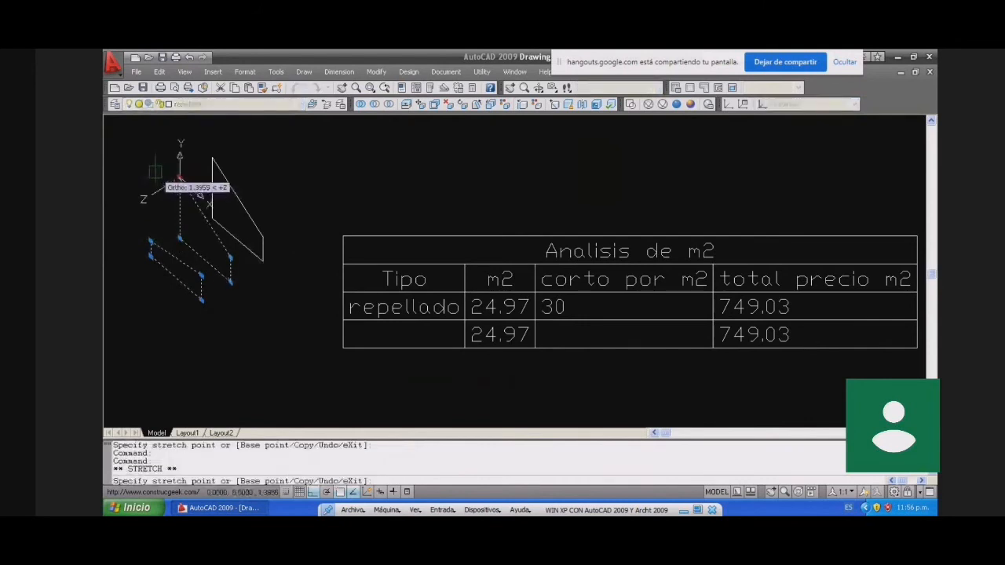
{"action": "left_click", "coordinate": [179, 180]}
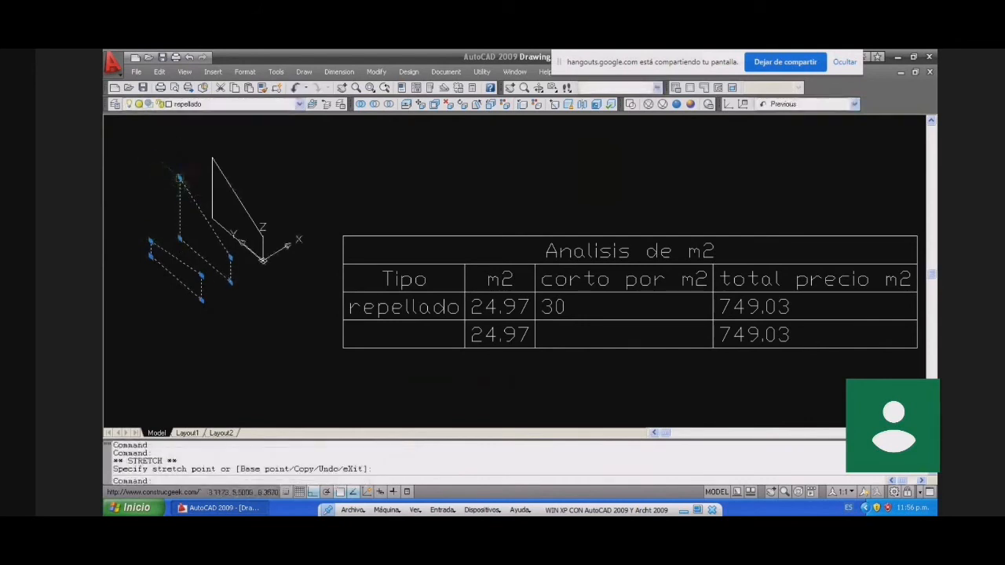
{"action": "left_click", "coordinate": [180, 179]}
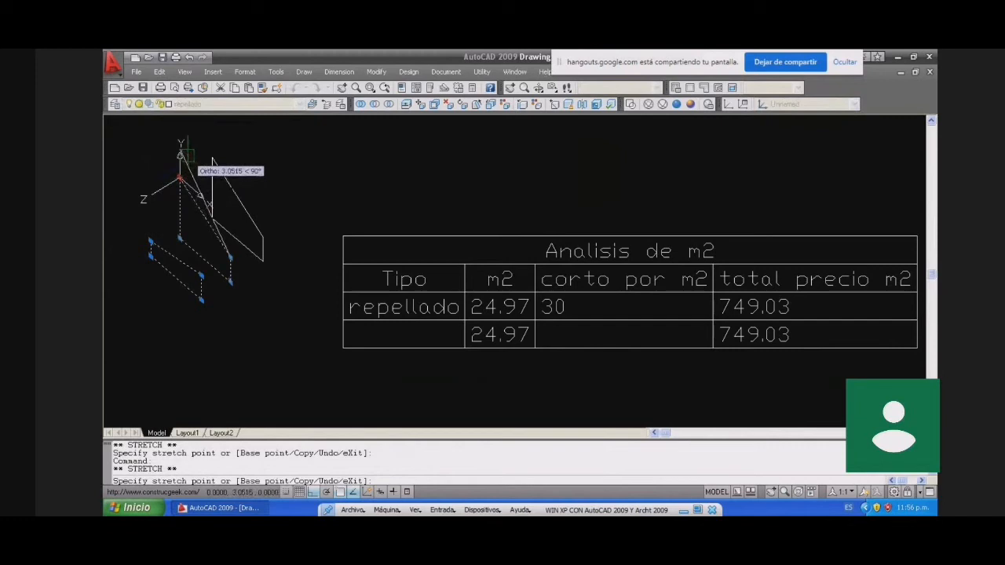
{"action": "left_click", "coordinate": [180, 149]}
{"action": "left_click", "coordinate": [262, 236]}
{"action": "left_click", "coordinate": [264, 195]}
{"action": "key", "text": "Escape"}
{"action": "key", "text": "Escape"}
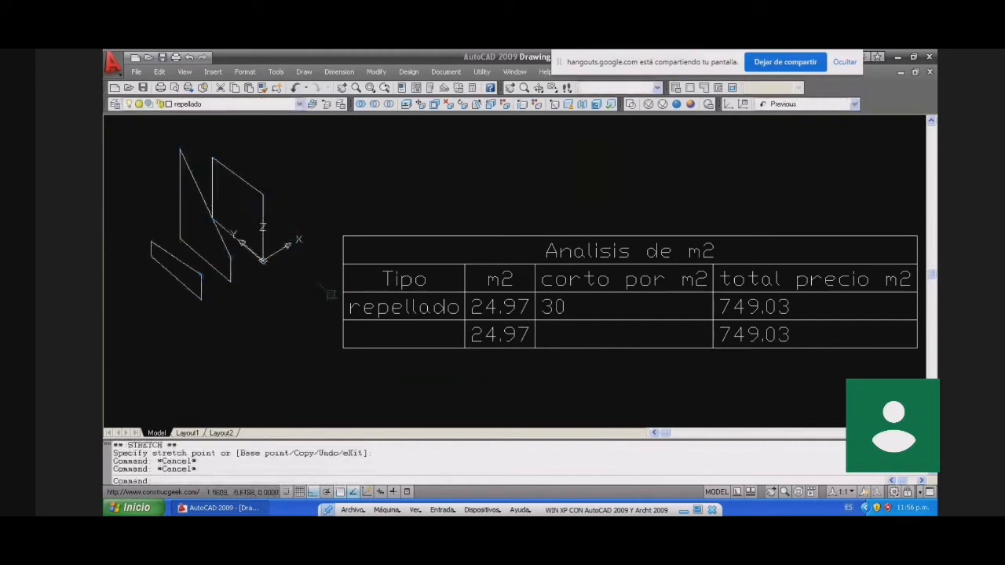
Step: Align the UCS to the current view and erase the existing Analisis de m2 report table
{"action": "key", "text": "Escape"}
{"action": "type", "text": "ucs"}
{"action": "key", "text": "Return"}
{"action": "type", "text": "v"}
{"action": "key", "text": "Return"}
{"action": "key", "text": "Escape"}
{"action": "key", "text": "Escape"}
{"action": "type", "text": "e"}
{"action": "key", "text": "Return"}
{"action": "left_click", "coordinate": [407, 309]}
{"action": "key", "text": "Return"}
Step: Add an Analisis de m2 report covering all three repellado polygons and place its table beside them
{"action": "key", "text": "Return"}
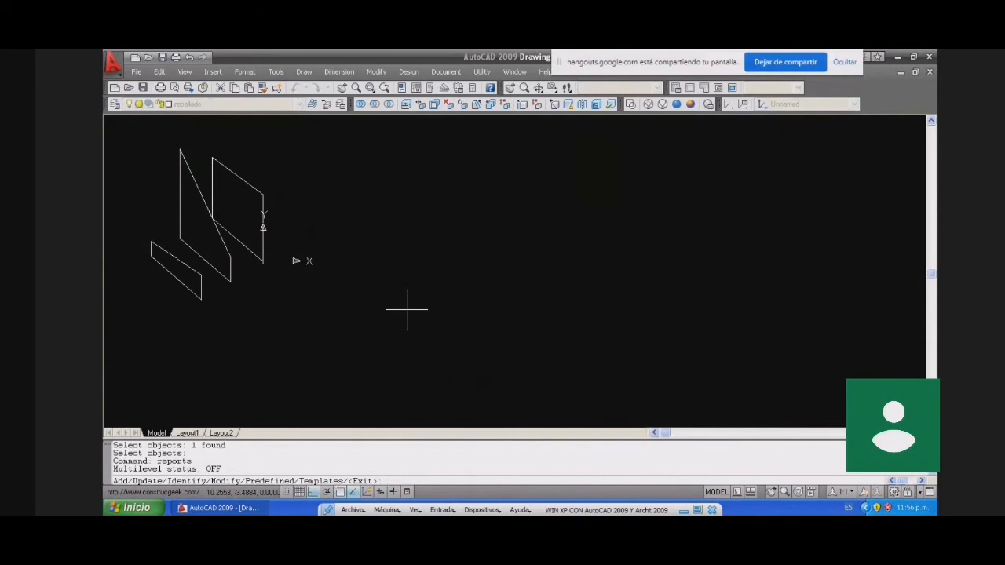
{"action": "type", "text": "a"}
{"action": "key", "text": "Return"}
{"action": "left_click", "coordinate": [465, 386]}
{"action": "left_click", "coordinate": [305, 307]}
{"action": "left_click", "coordinate": [184, 228]}
{"action": "key", "text": "Return"}
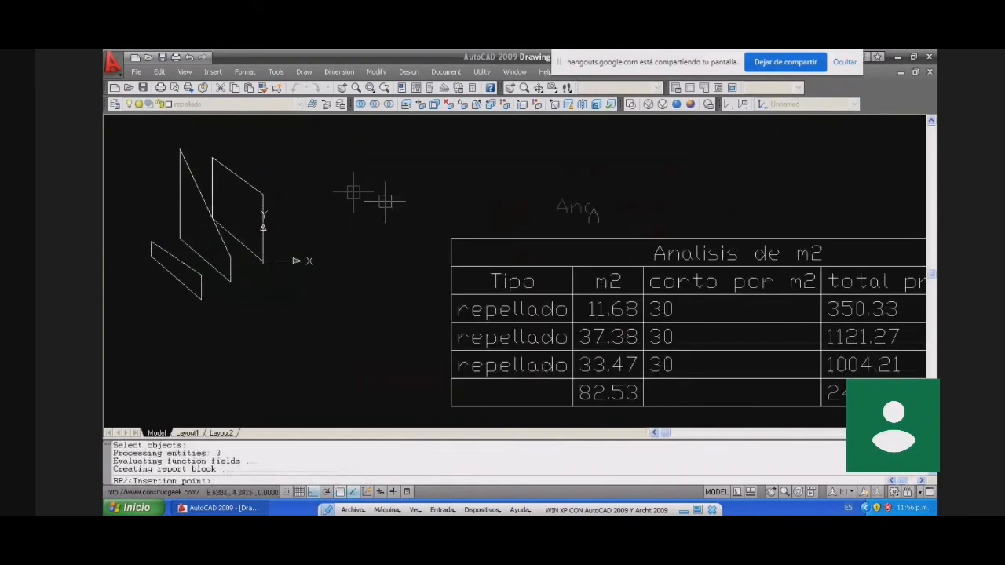
{"action": "left_click", "coordinate": [325, 174]}
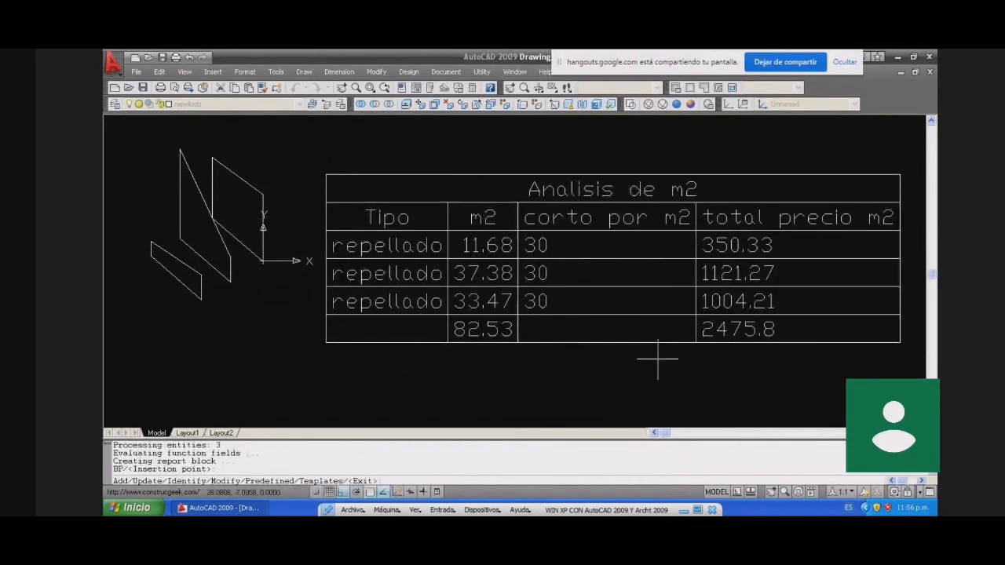
{"action": "key", "text": "Return"}
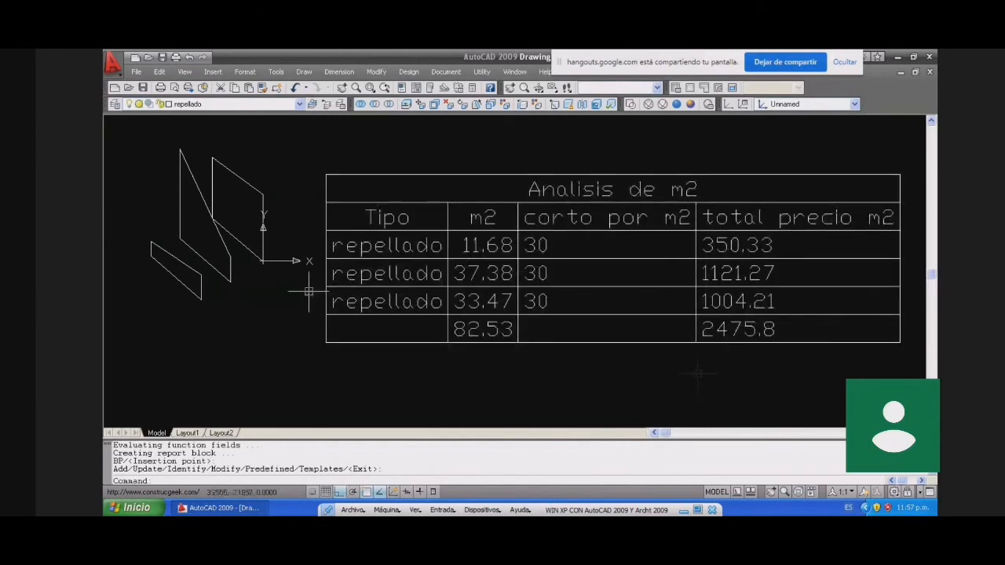
Step: Restore the World UCS and stretch the middle polygon's peak down to the midpoint of its vertical edge
{"action": "type", "text": "cs"}
{"action": "key", "text": "Return"}
{"action": "key", "text": "Return"}
{"action": "key", "text": "Escape"}
{"action": "key", "text": "Escape"}
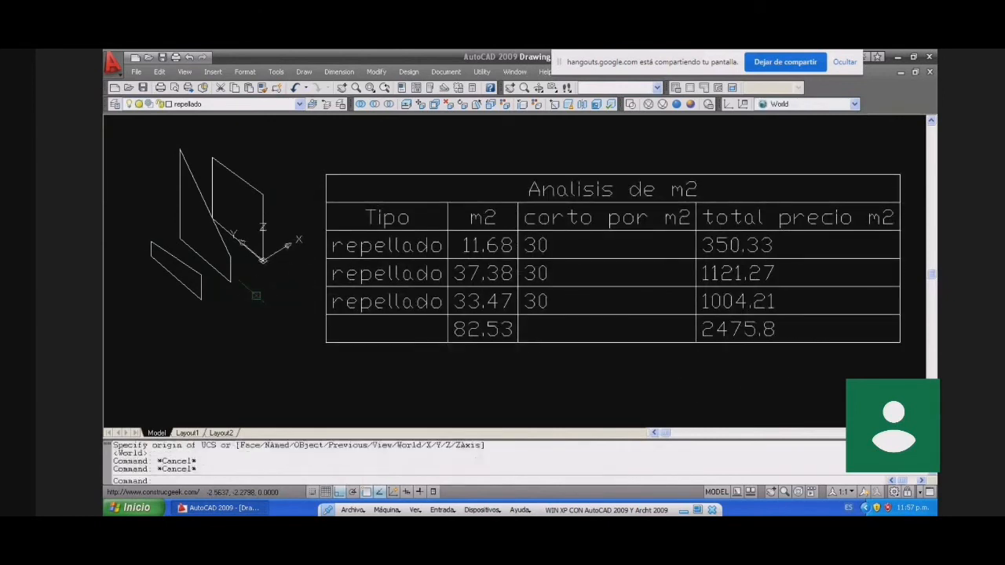
{"action": "left_click", "coordinate": [183, 167]}
{"action": "left_click", "coordinate": [180, 149]}
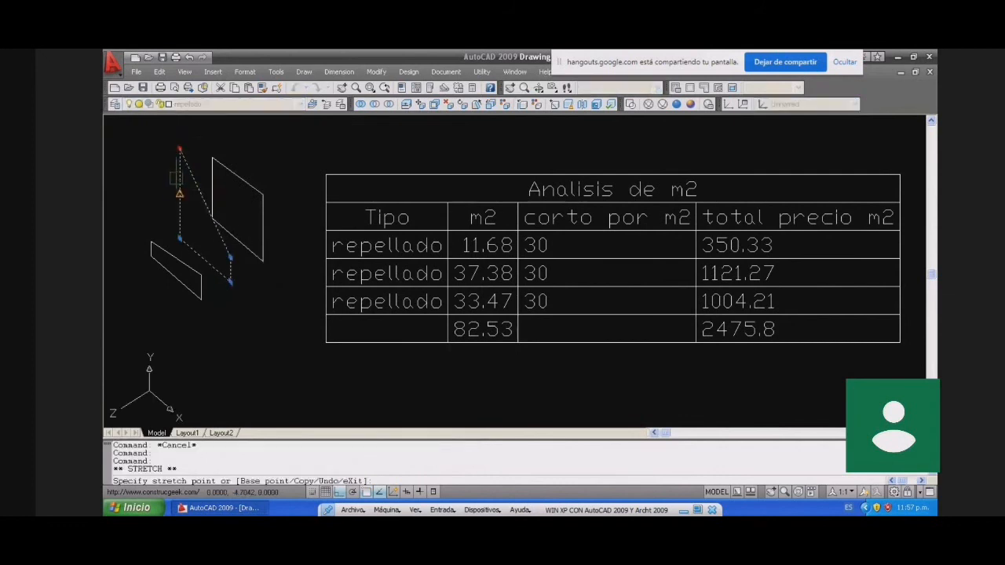
{"action": "key", "text": "Escape"}
{"action": "key", "text": "Escape"}
Step: Align the UCS to the view again and update the Analisis de m2 report table for the reshaped polygon
{"action": "type", "text": "ucs"}
{"action": "key", "text": "Return"}
{"action": "type", "text": "v"}
{"action": "key", "text": "Return"}
{"action": "type", "text": "repor"}
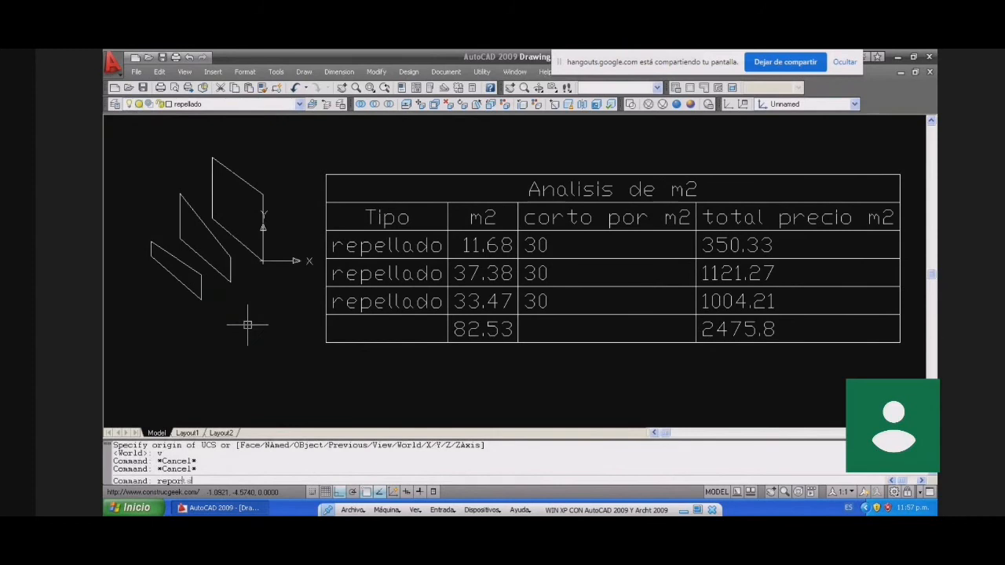
{"action": "type", "text": "ts"}
{"action": "key", "text": "Return"}
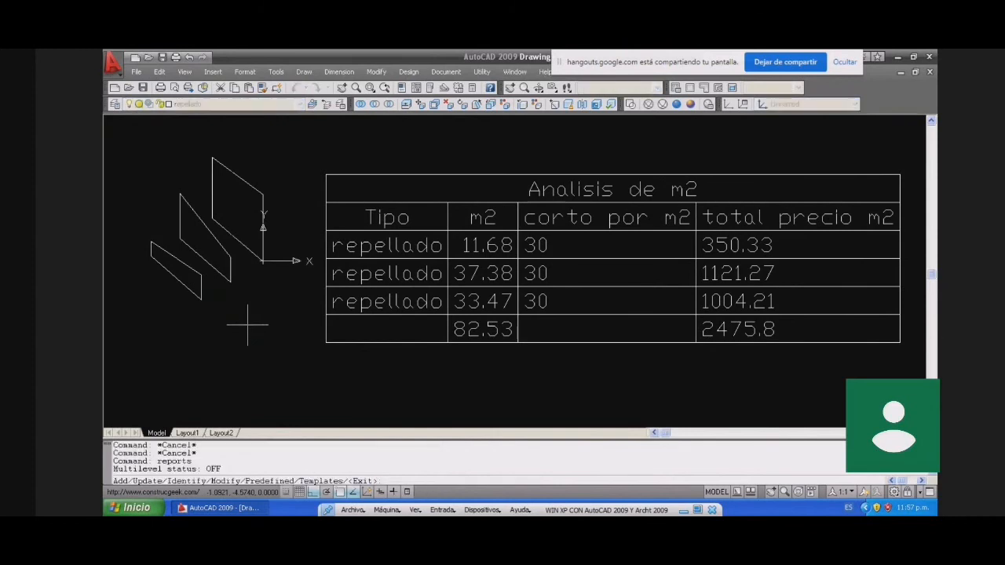
{"action": "type", "text": "u"}
{"action": "key", "text": "Return"}
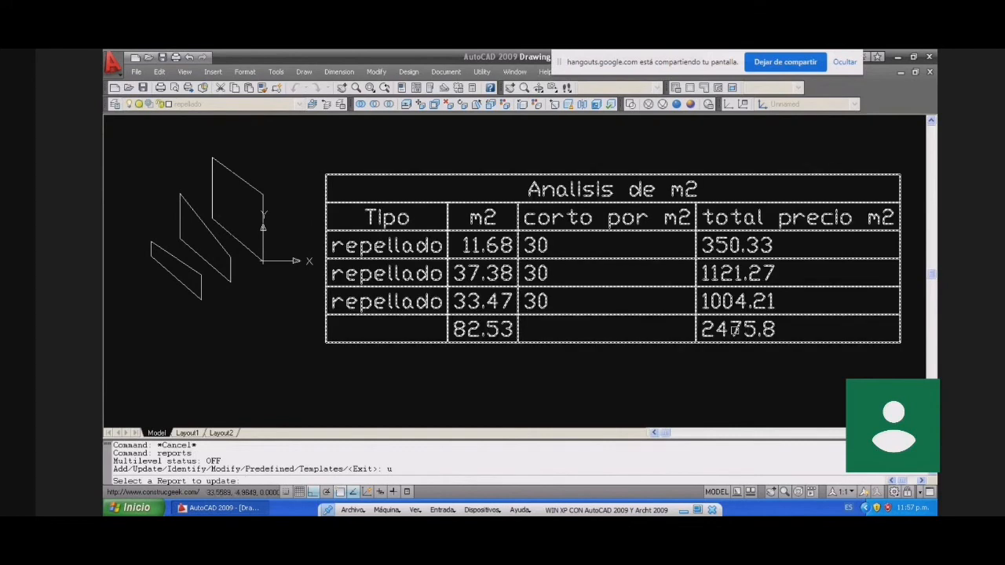
{"action": "left_click", "coordinate": [734, 330]}
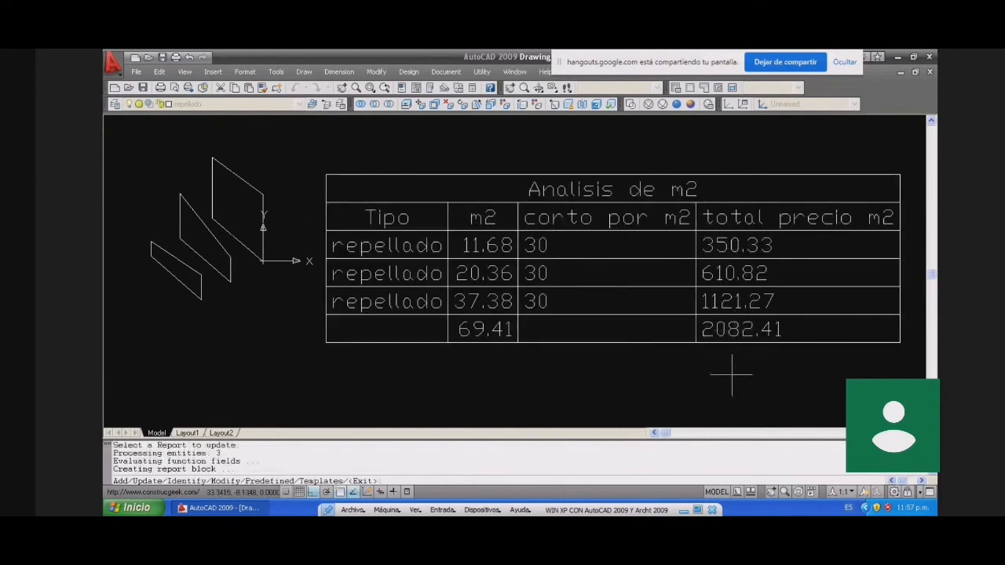
{"action": "key", "text": "Return"}
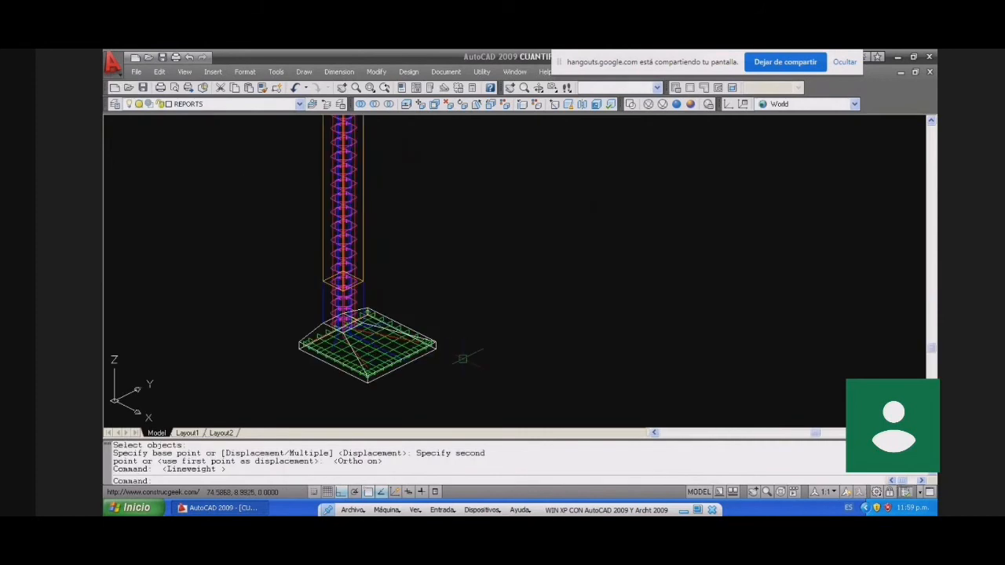
Step: Examine the column and footing model, focusing on the individual bars of the footing's reinforcement grid
{"action": "scroll", "coordinate": [462, 359], "scroll_direction": "down", "scroll_amount": 2}
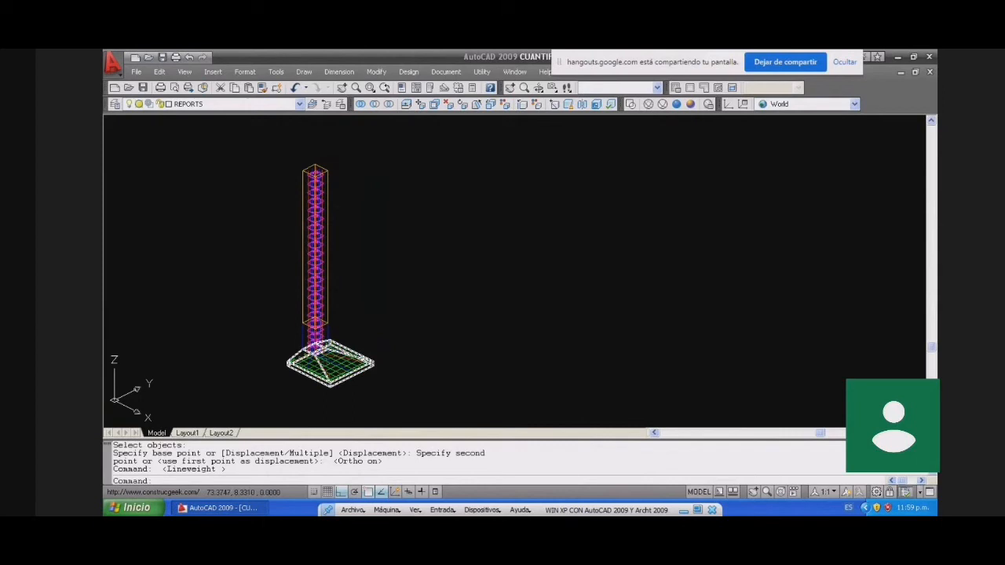
{"action": "scroll", "coordinate": [309, 364], "scroll_direction": "up", "scroll_amount": 5}
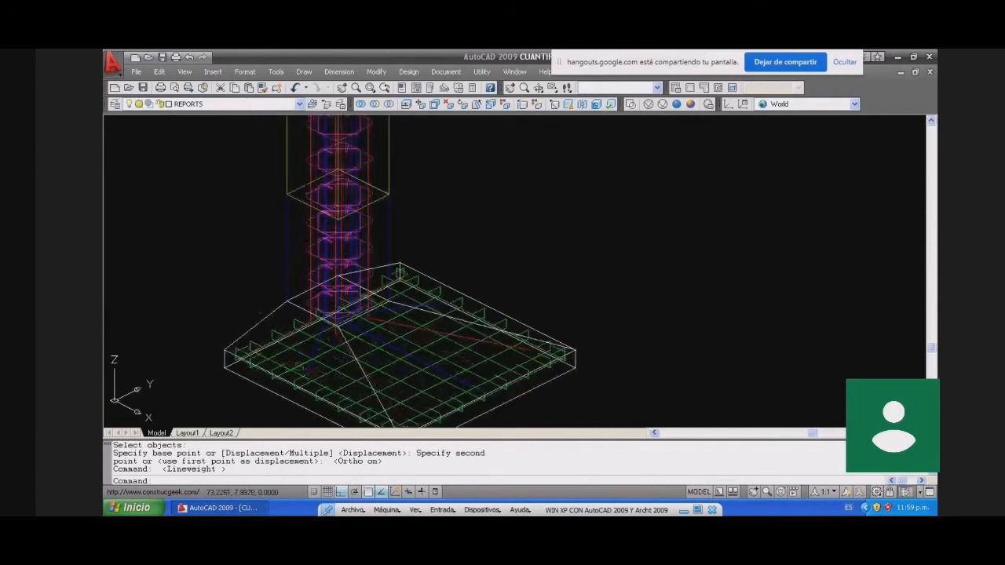
{"action": "scroll", "coordinate": [403, 304], "scroll_direction": "up", "scroll_amount": 3}
{"action": "middle_click_drag", "start_coordinate": [403, 303], "coordinate": [474, 305]}
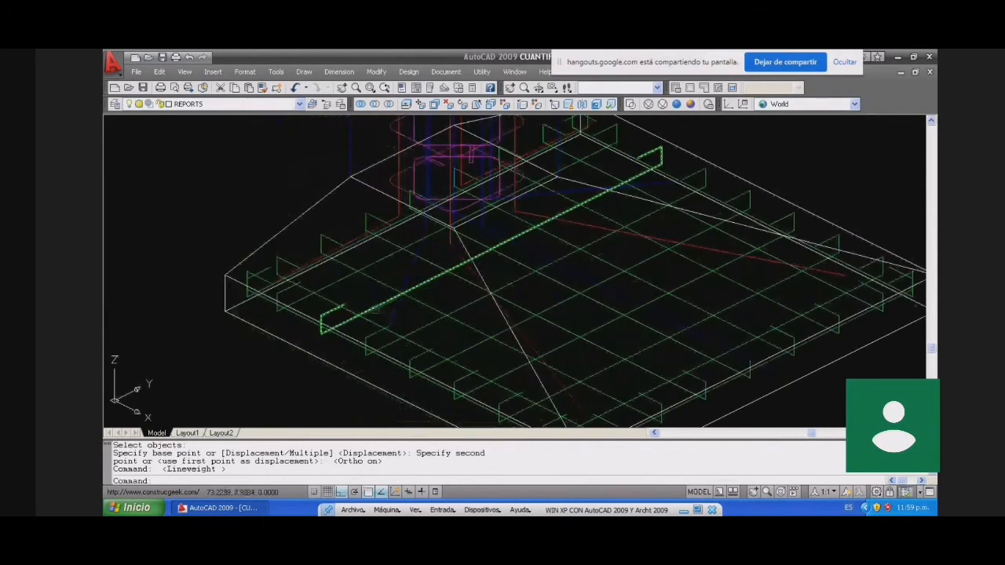
{"action": "left_click", "coordinate": [390, 299]}
{"action": "left_click", "coordinate": [373, 320]}
{"action": "key", "text": "Escape"}
{"action": "key", "text": "Escape"}
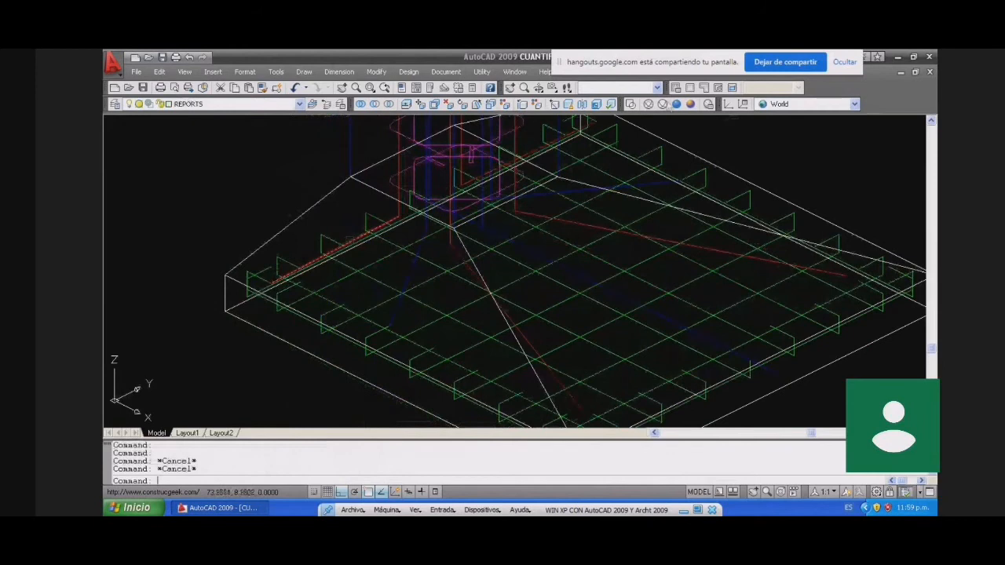
Step: Display the column and footing model in the Realistic and Conceptual visual styles and view it from footing to column top
{"action": "left_click", "coordinate": [676, 104]}
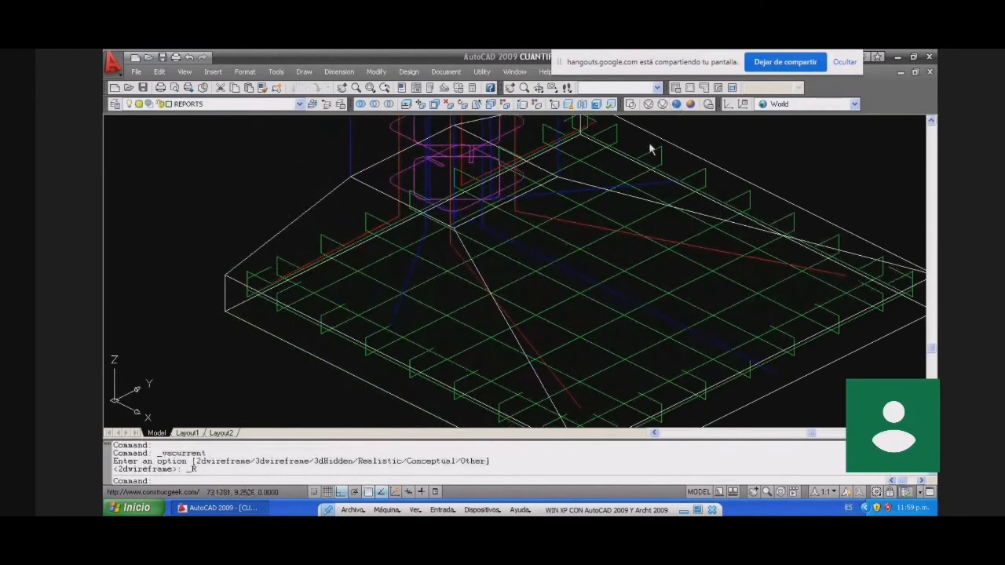
{"action": "left_click", "coordinate": [691, 104]}
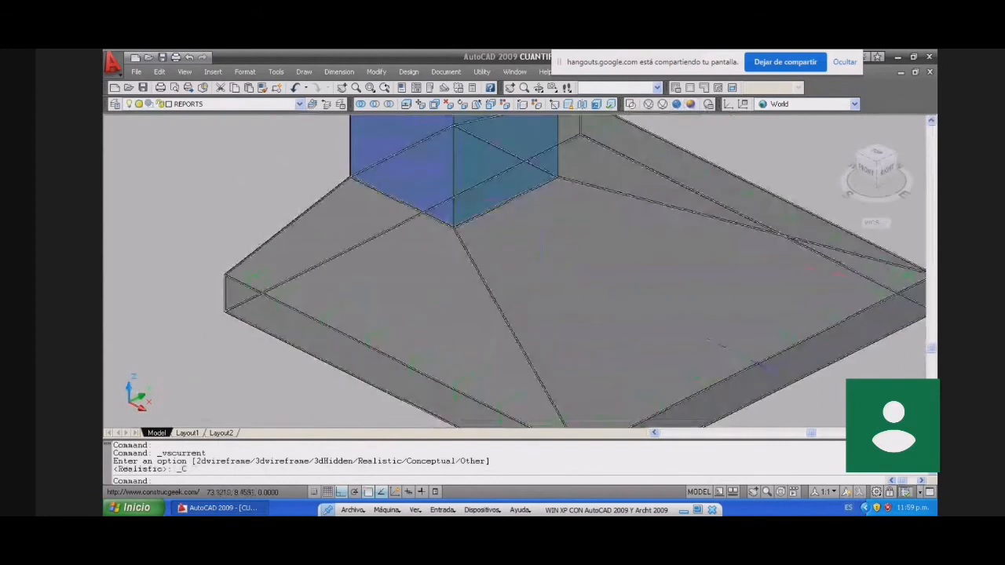
{"action": "scroll", "coordinate": [481, 298], "scroll_direction": "down", "scroll_amount": 3}
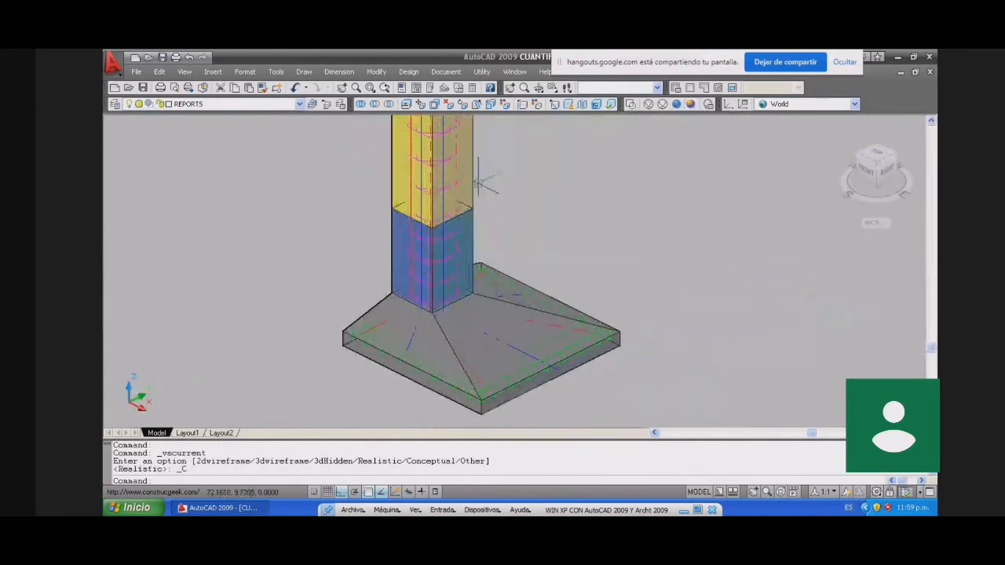
{"action": "middle_click_drag", "start_coordinate": [483, 193], "coordinate": [432, 393], "text": "shift"}
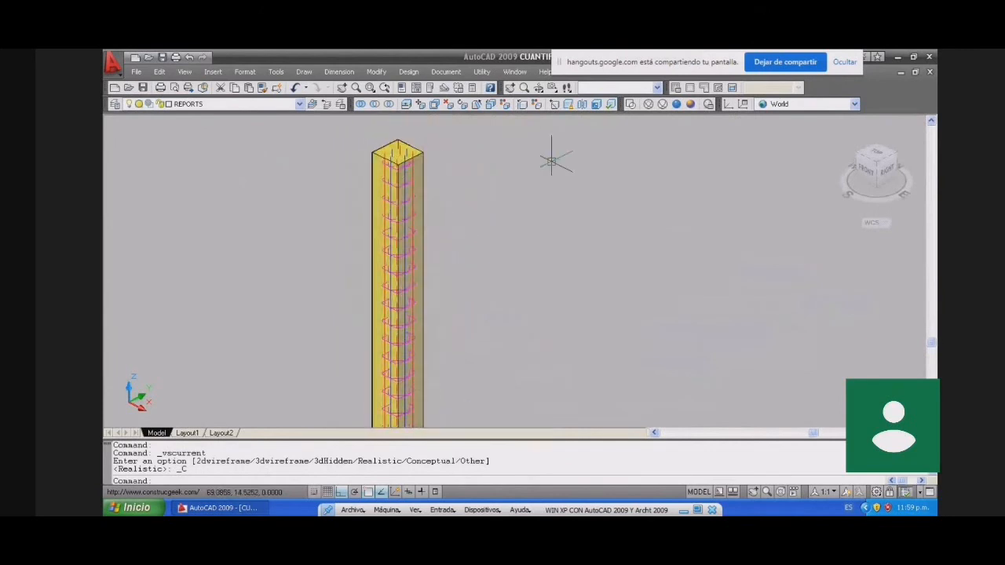
Step: Return to the 2D wireframe visual style and examine the stirrups along the column down to the footing
{"action": "left_click", "coordinate": [630, 103]}
{"action": "scroll", "coordinate": [373, 252], "scroll_direction": "up", "scroll_amount": 6}
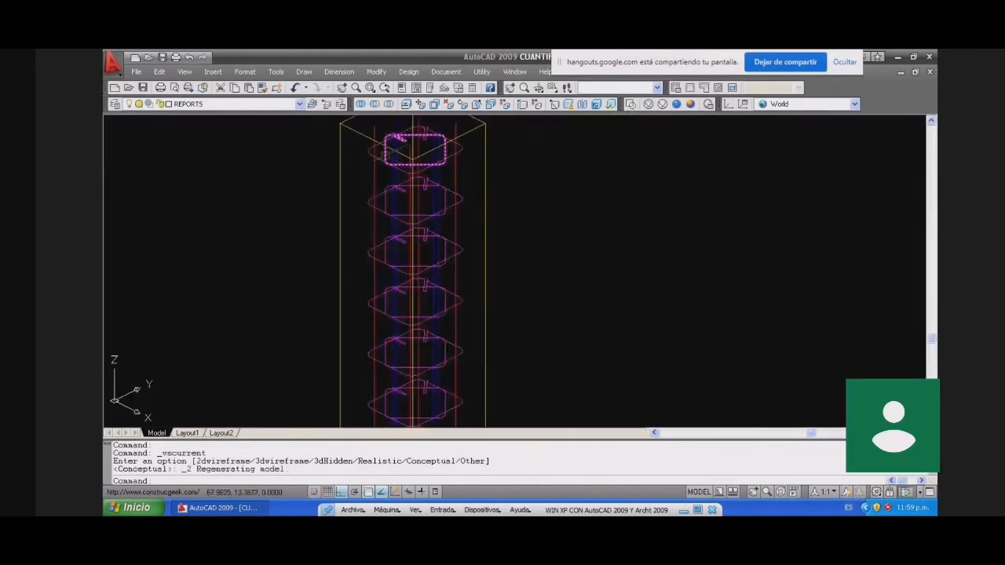
{"action": "middle_click_drag", "start_coordinate": [374, 252], "coordinate": [361, 297]}
{"action": "scroll", "coordinate": [358, 236], "scroll_direction": "down", "scroll_amount": 6}
{"action": "middle_click_drag", "start_coordinate": [408, 327], "coordinate": [402, 196]}
{"action": "mouse_move", "coordinate": [391, 307]}
{"action": "middle_mouse_down"}
{"action": "mouse_move", "coordinate": [383, 325]}
{"action": "mouse_move", "coordinate": [361, 220]}
{"action": "middle_mouse_up"}
{"action": "middle_click_drag", "start_coordinate": [366, 350], "coordinate": [361, 204]}
{"action": "middle_click_drag", "start_coordinate": [390, 289], "coordinate": [375, 240]}
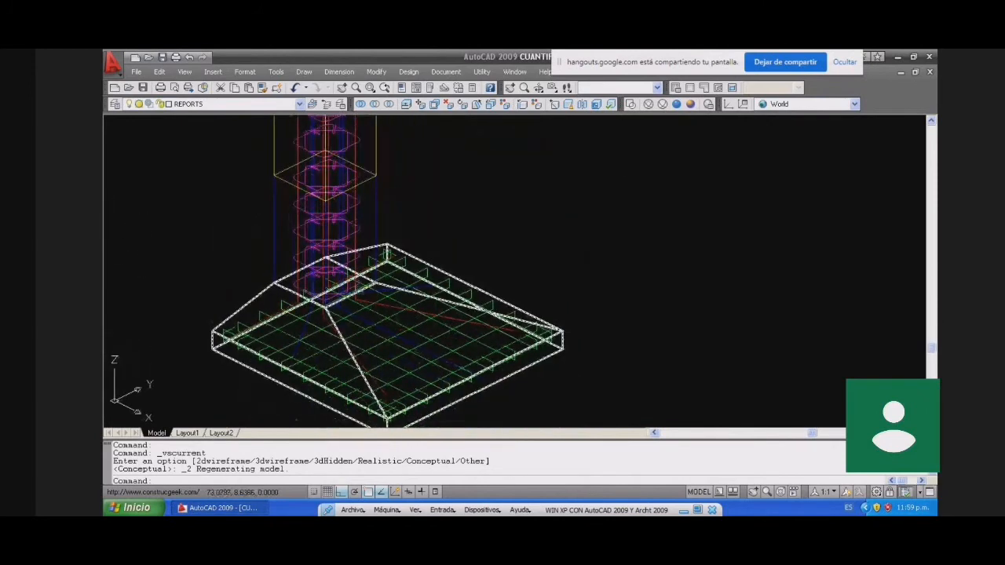
Step: Check the layers of the red and blue bent column bars and of a green footing grid bar
{"action": "scroll", "coordinate": [360, 295], "scroll_direction": "up", "scroll_amount": 6}
{"action": "left_click", "coordinate": [370, 313]}
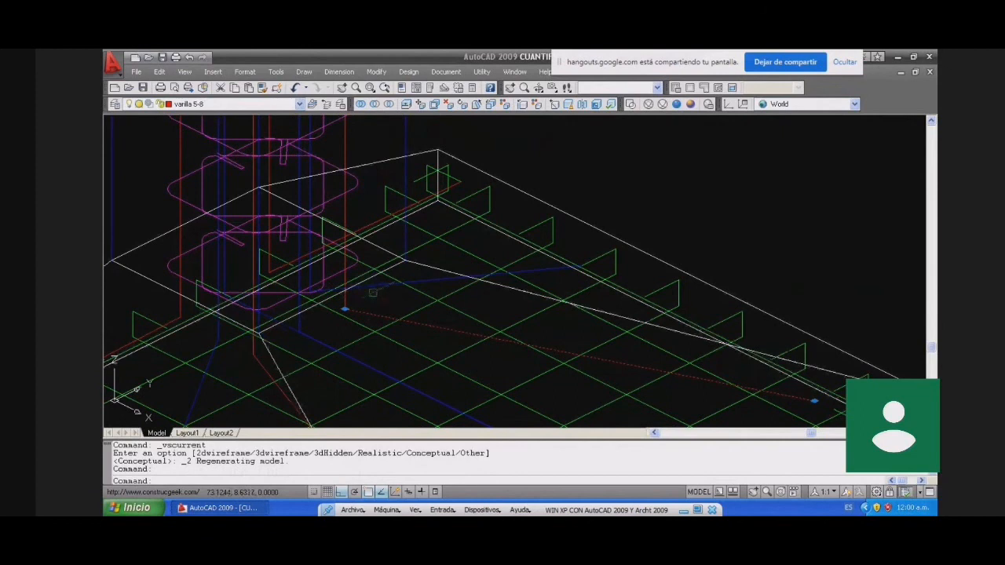
{"action": "key", "text": "Escape"}
{"action": "left_click", "coordinate": [377, 288]}
{"action": "left_click", "coordinate": [195, 184]}
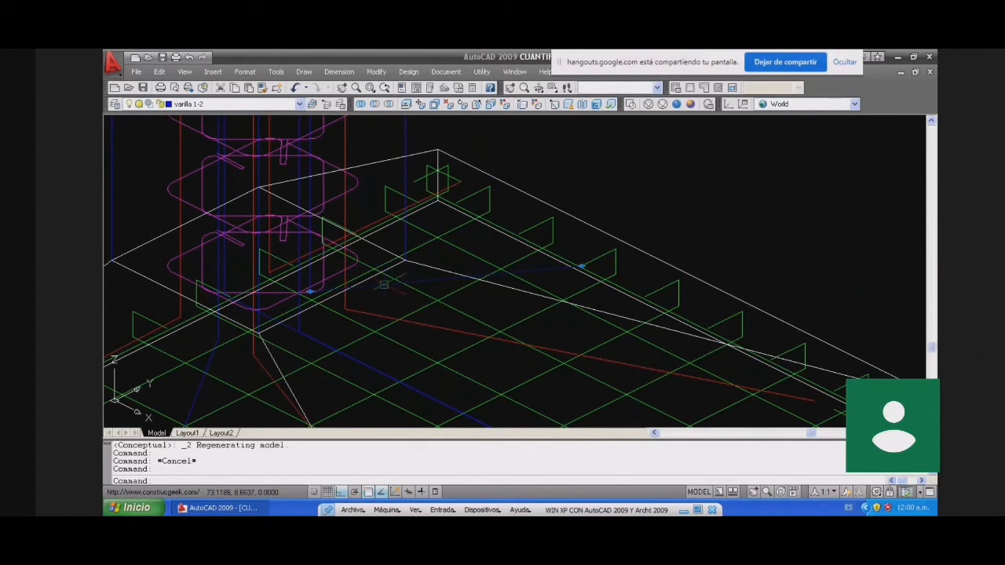
{"action": "key", "text": "Escape"}
{"action": "key", "text": "Escape"}
{"action": "key", "text": "Escape"}
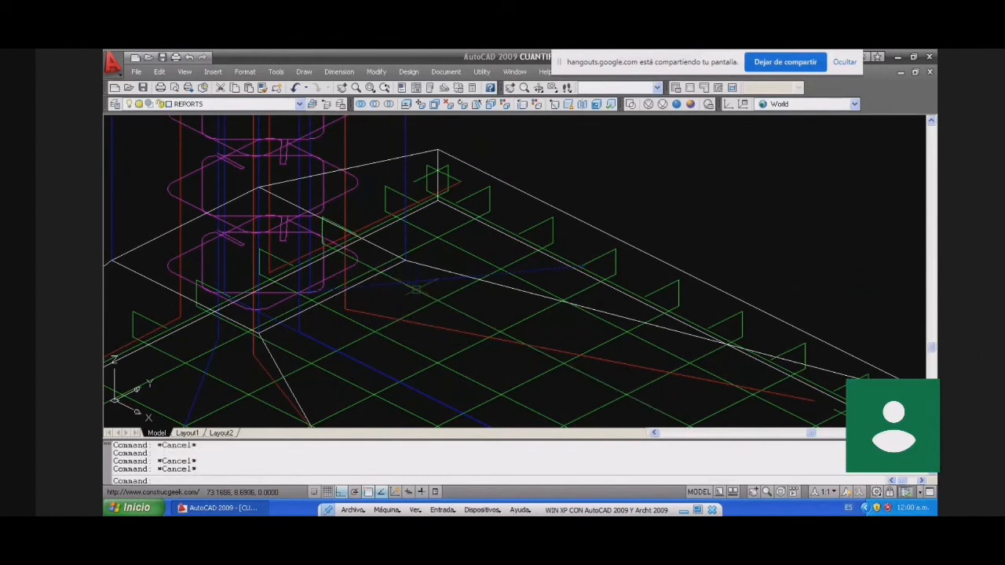
{"action": "left_click", "coordinate": [424, 291]}
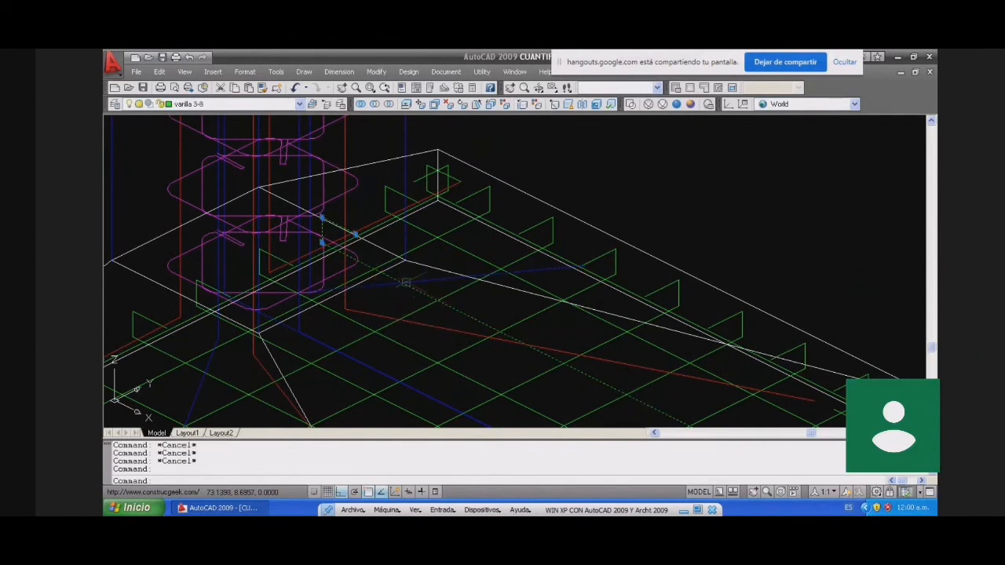
{"action": "scroll", "coordinate": [424, 291], "scroll_direction": "down", "scroll_amount": 2}
{"action": "key", "text": "Escape"}
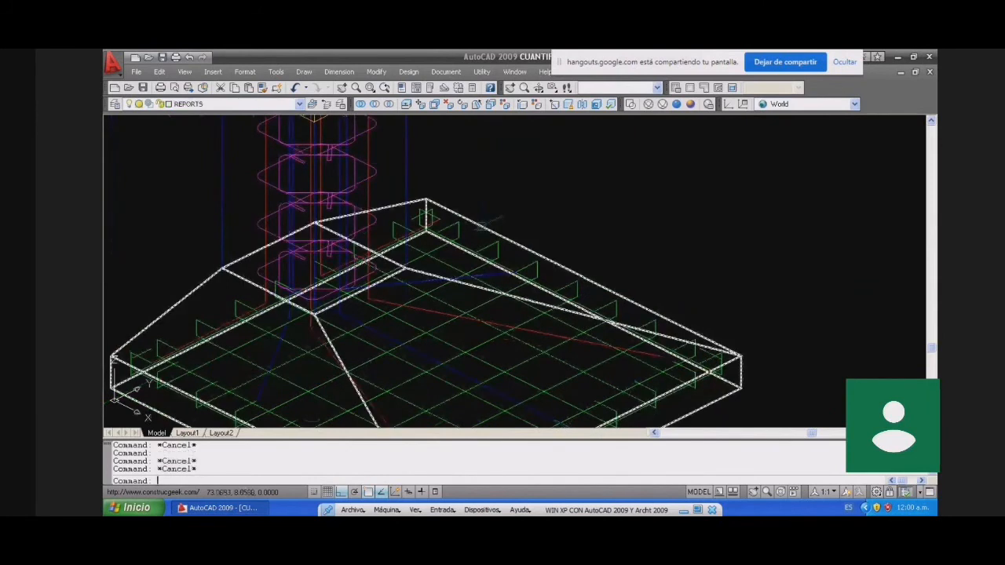
Step: Check the layer of the footing solid and inspect the pedestal between the footing and the column
{"action": "left_click", "coordinate": [483, 223]}
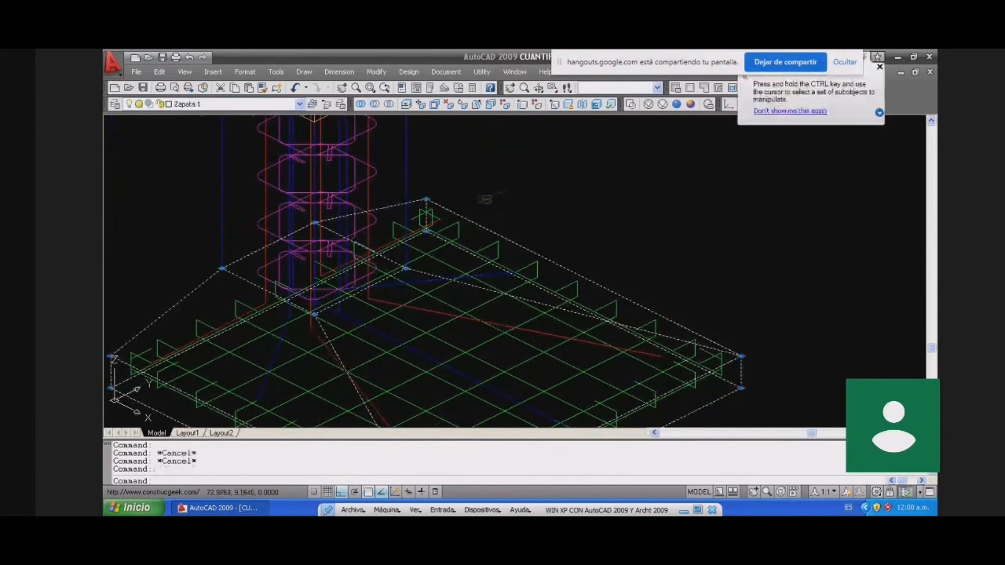
{"action": "scroll", "coordinate": [483, 223], "scroll_direction": "down", "scroll_amount": 2}
{"action": "middle_click_drag", "start_coordinate": [419, 215], "coordinate": [418, 249]}
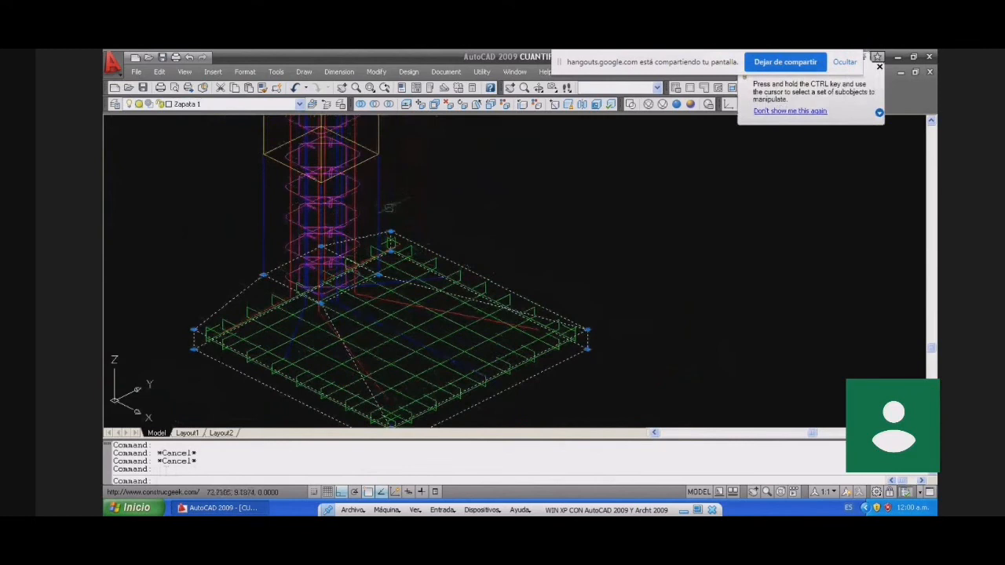
{"action": "key", "text": "Escape"}
{"action": "key", "text": "Escape"}
{"action": "key", "text": "Escape"}
{"action": "left_click", "coordinate": [376, 191]}
{"action": "key", "text": "Escape"}
{"action": "middle_click_drag", "start_coordinate": [376, 190], "coordinate": [381, 270]}
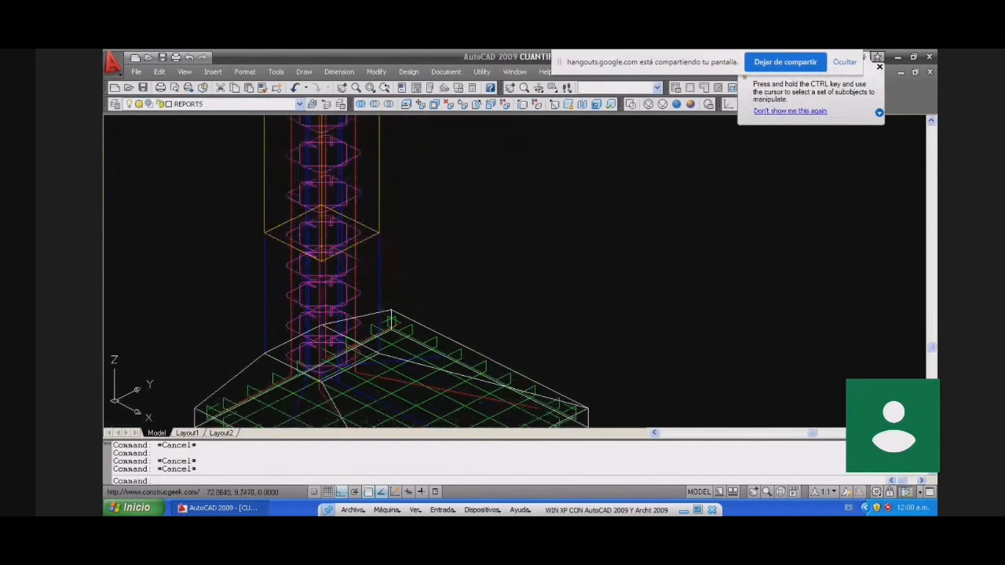
Step: Align the UCS to the current view, with the whole column and free space beside it in sight
{"action": "scroll", "coordinate": [416, 238], "scroll_direction": "down", "scroll_amount": 4}
{"action": "middle_click_drag", "start_coordinate": [437, 266], "coordinate": [290, 303]}
{"action": "scroll", "coordinate": [333, 314], "scroll_direction": "down", "scroll_amount": 2}
{"action": "type", "text": "ucs"}
{"action": "key", "text": "Return"}
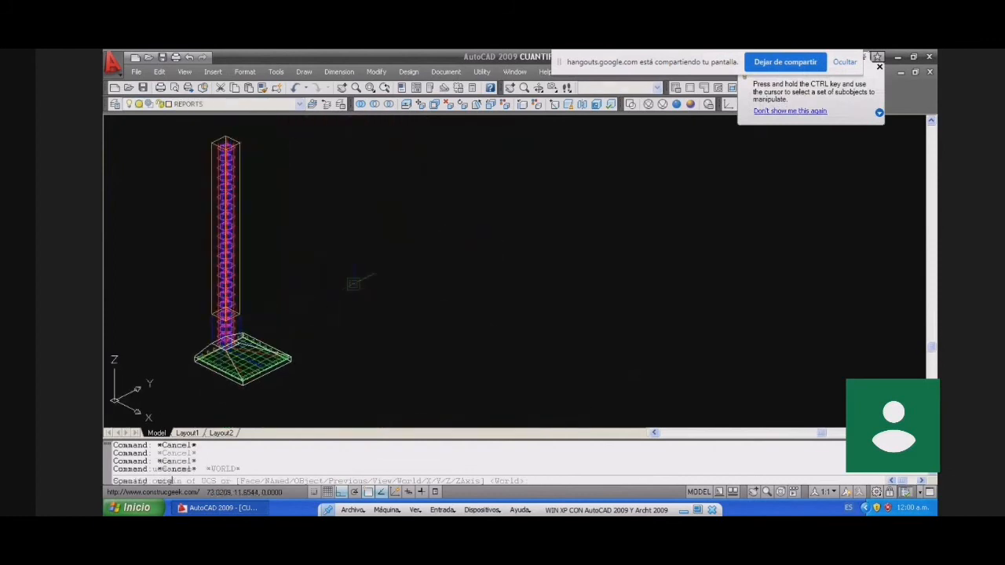
{"action": "type", "text": "w"}
{"action": "key", "text": "Return"}
{"action": "key", "text": "Escape"}
{"action": "key", "text": "Escape"}
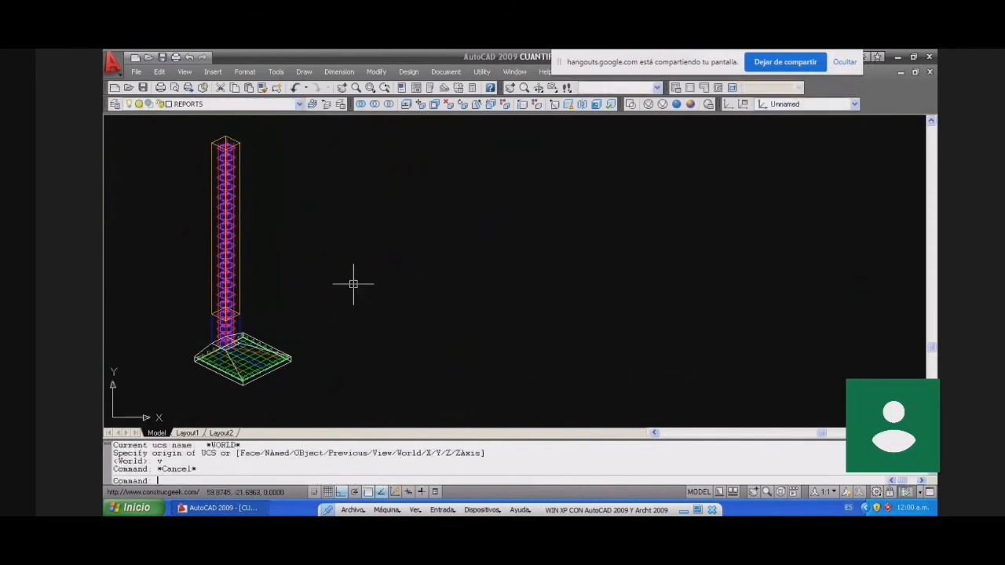
Step: Add an Analisis Columna C-1 report covering the whole column and footing and place its table beside them
{"action": "type", "text": "reports"}
{"action": "key", "text": "Return"}
{"action": "type", "text": "a"}
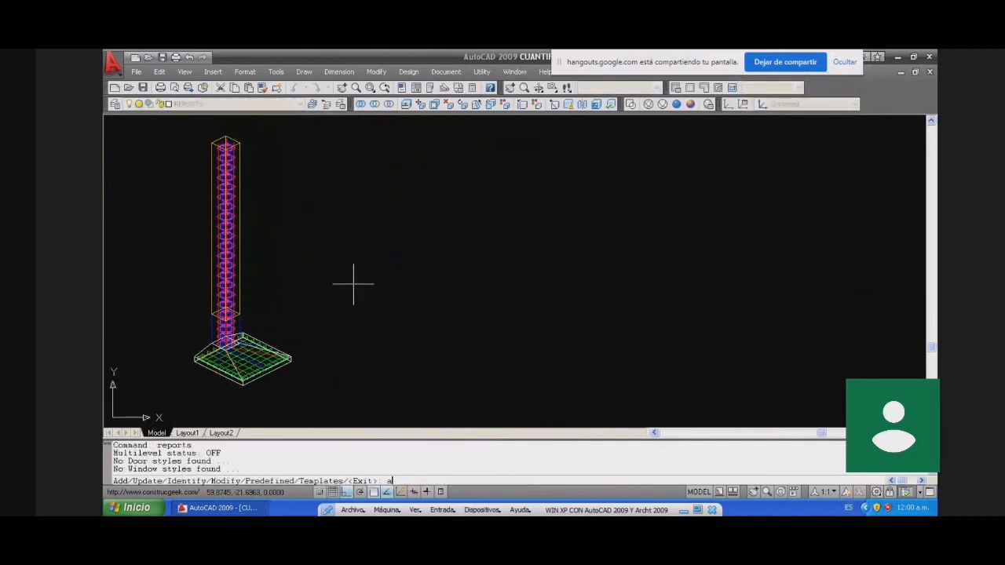
{"action": "key", "text": "Return"}
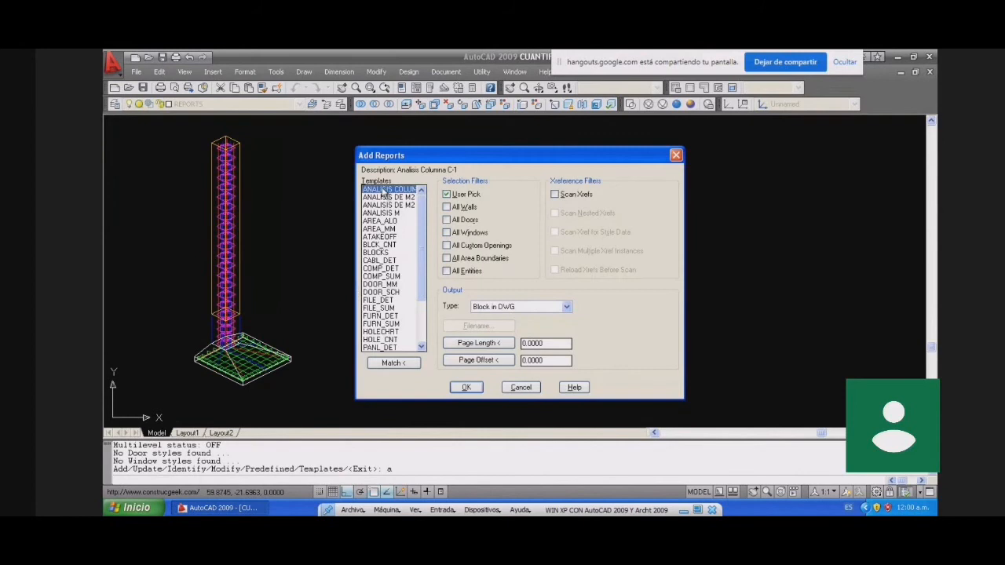
{"action": "left_click", "coordinate": [465, 387]}
{"action": "left_click", "coordinate": [331, 402]}
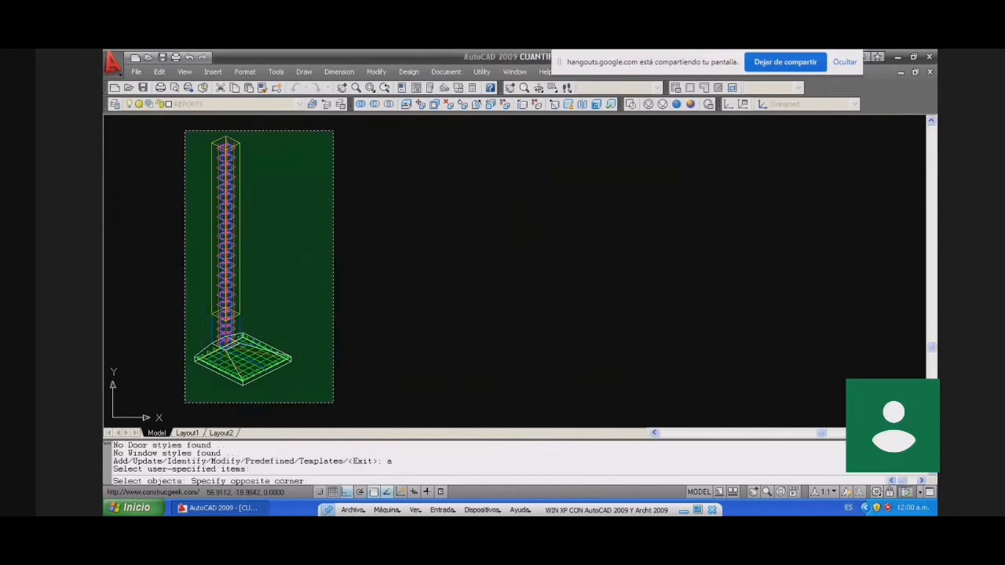
{"action": "left_click", "coordinate": [184, 130]}
{"action": "key", "text": "Return"}
{"action": "left_click", "coordinate": [373, 184]}
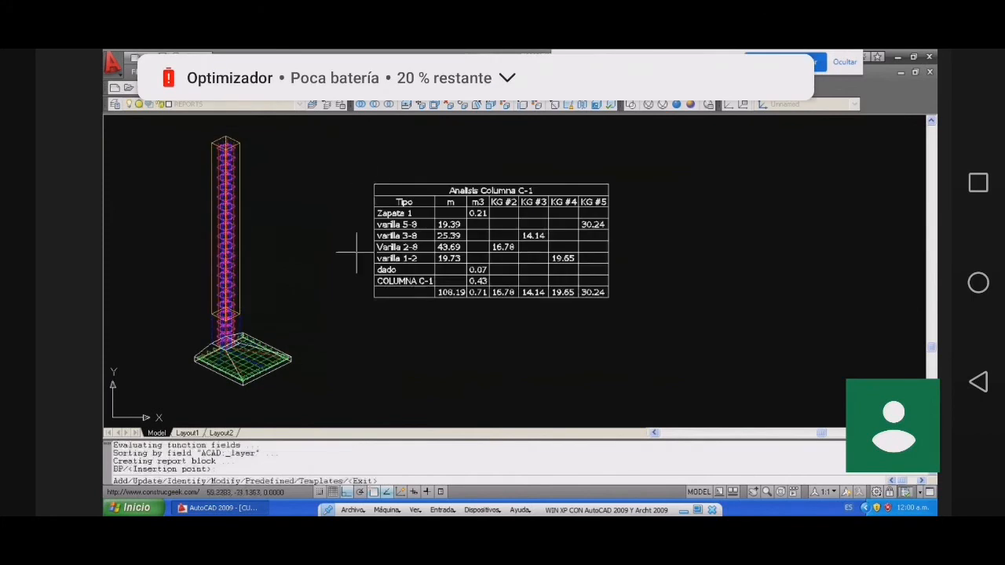
Step: Examine the lengths, volumes and steel weights per type in the Analisis Columna C-1 table
{"action": "scroll", "coordinate": [458, 215], "scroll_direction": "up", "scroll_amount": 3}
{"action": "mouse_move", "coordinate": [484, 203]}
{"action": "middle_mouse_down"}
{"action": "mouse_move", "coordinate": [531, 197]}
{"action": "mouse_move", "coordinate": [394, 232]}
{"action": "middle_mouse_up"}
{"action": "key", "text": "Escape"}
{"action": "key", "text": "Escape"}
{"action": "key", "text": "Escape"}
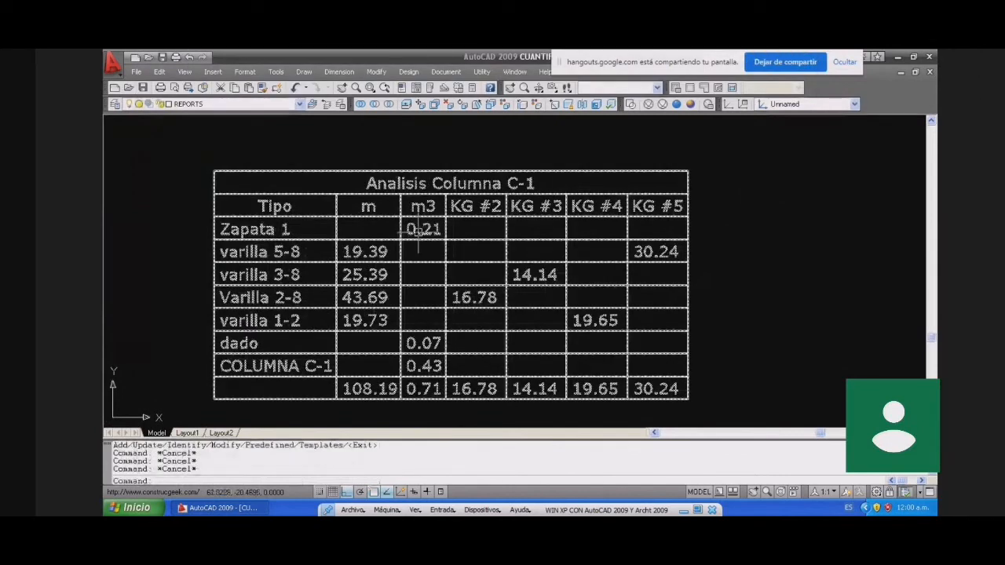
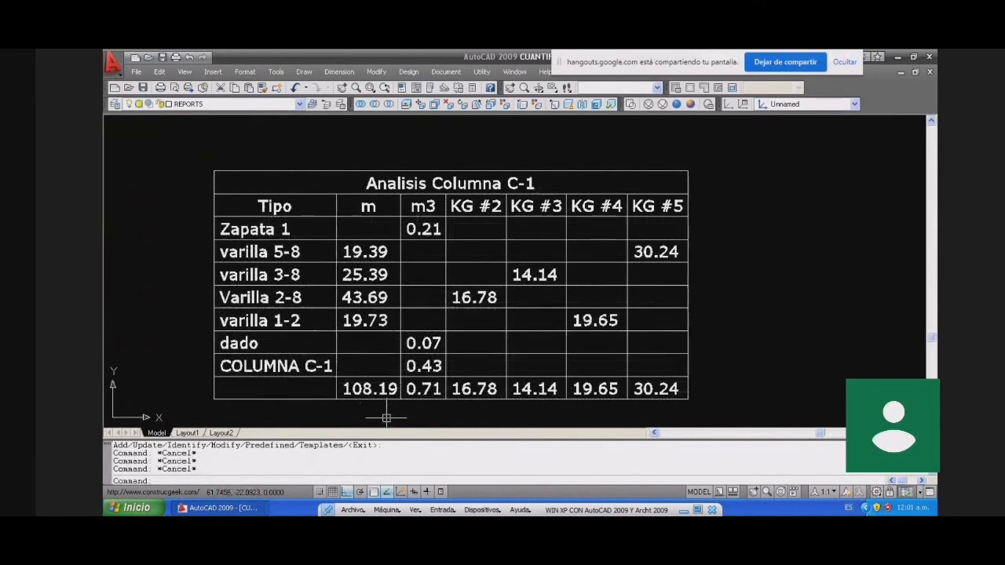
{"action": "scroll", "coordinate": [502, 352], "scroll_direction": "down", "scroll_amount": 4}
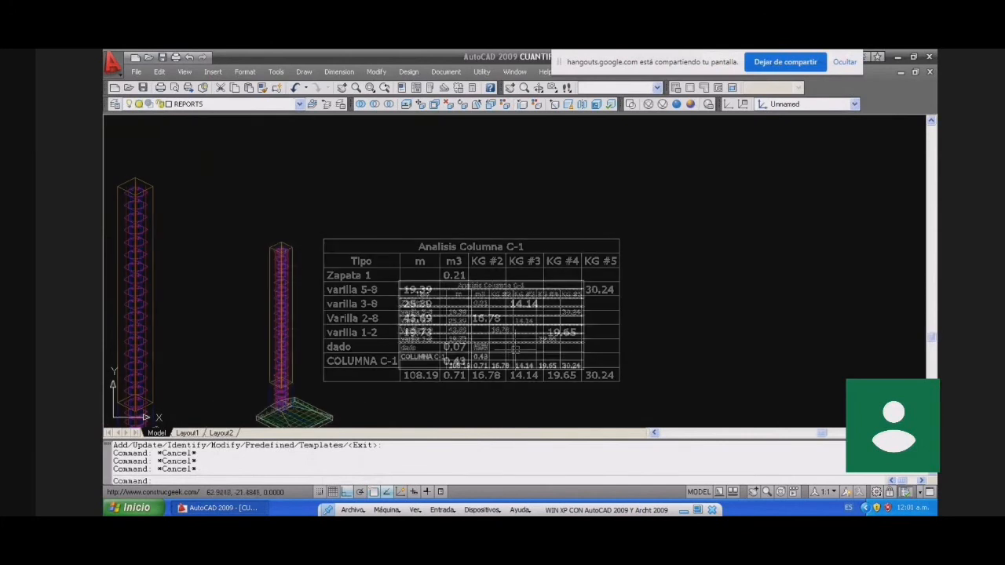
{"action": "middle_click_drag", "start_coordinate": [416, 323], "coordinate": [435, 276]}
{"action": "scroll", "coordinate": [405, 266], "scroll_direction": "up", "scroll_amount": 3}
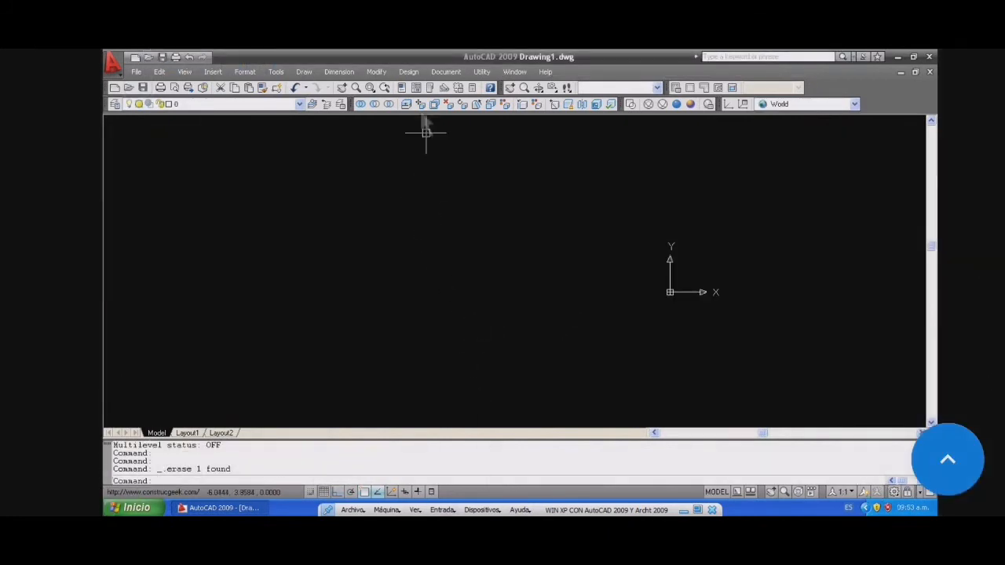
Step: Open the ArchT block Navigator and display the Aircraft blocks of the 02 Site category
{"action": "left_click", "coordinate": [408, 71]}
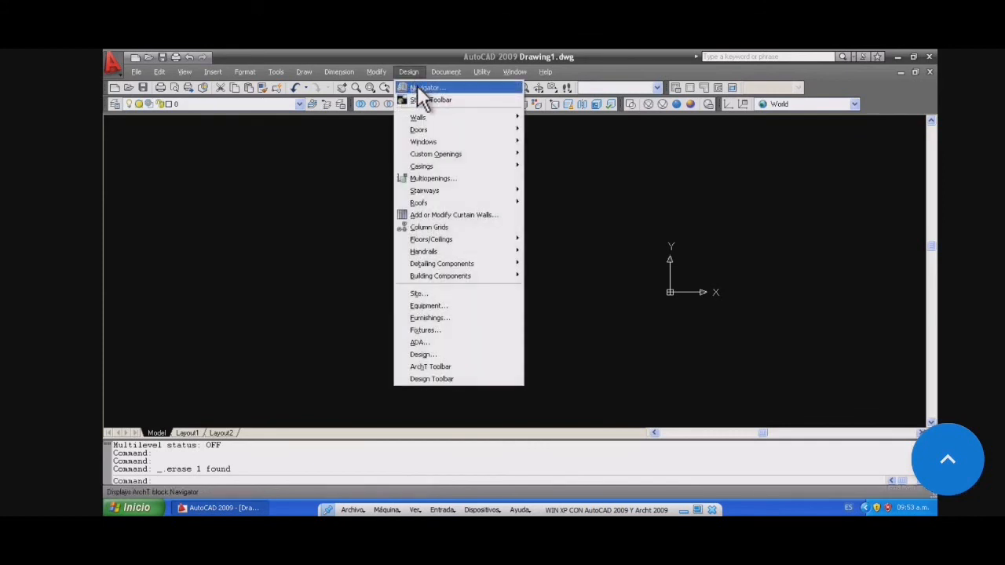
{"action": "left_click", "coordinate": [418, 87]}
{"action": "left_click", "coordinate": [199, 175]}
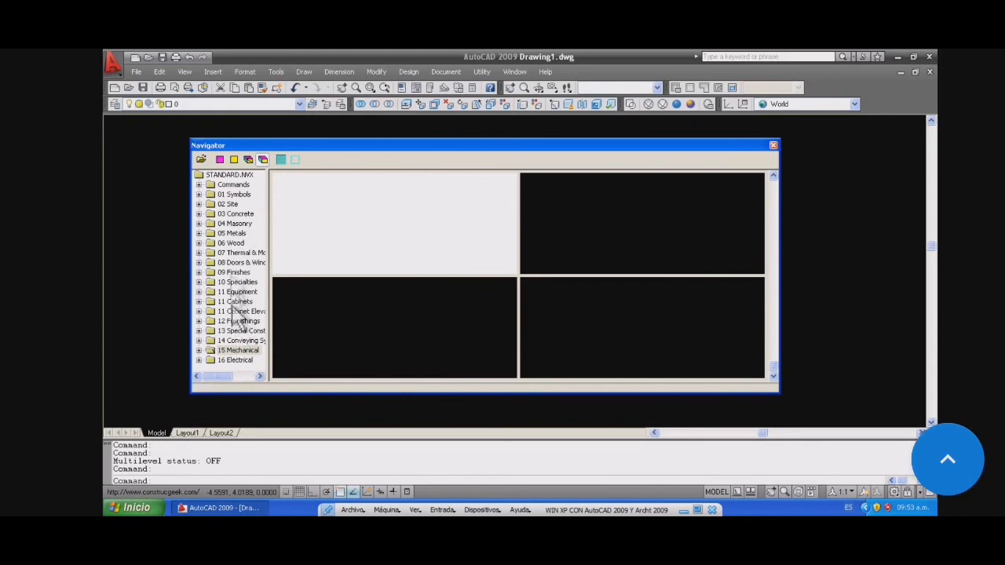
{"action": "left_click", "coordinate": [199, 205]}
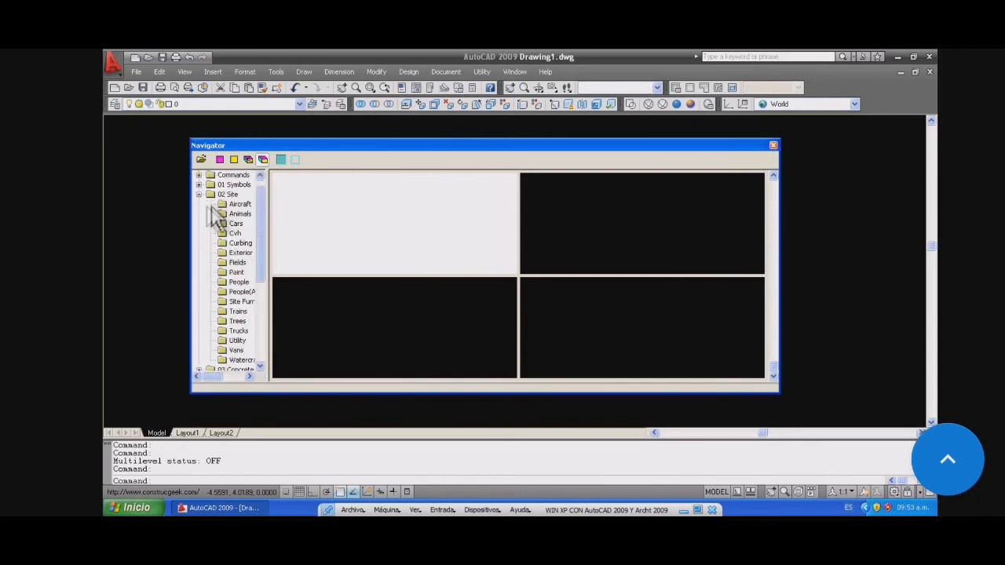
{"action": "left_click", "coordinate": [238, 205]}
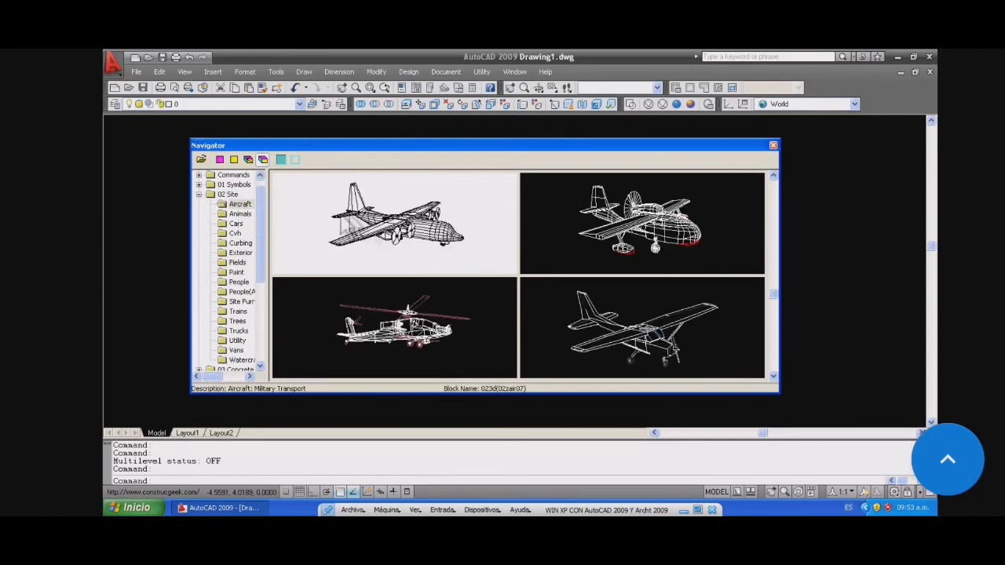
Step: Compare the aircraft blocks' plan, elevation, simplified 3D and detailed 3D versions, ending at the start of the detailed 3D set
{"action": "left_click", "coordinate": [220, 161]}
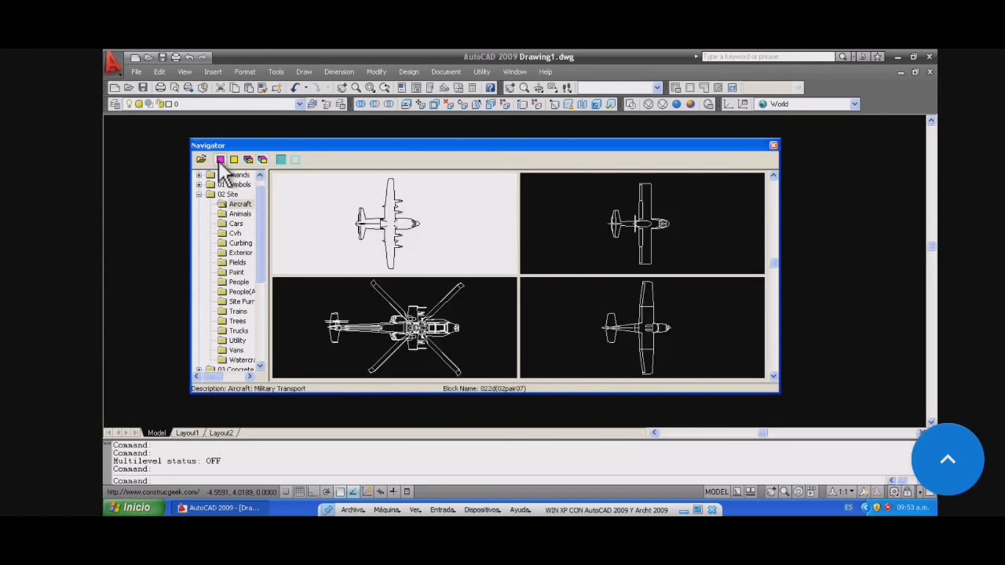
{"action": "left_click", "coordinate": [234, 160]}
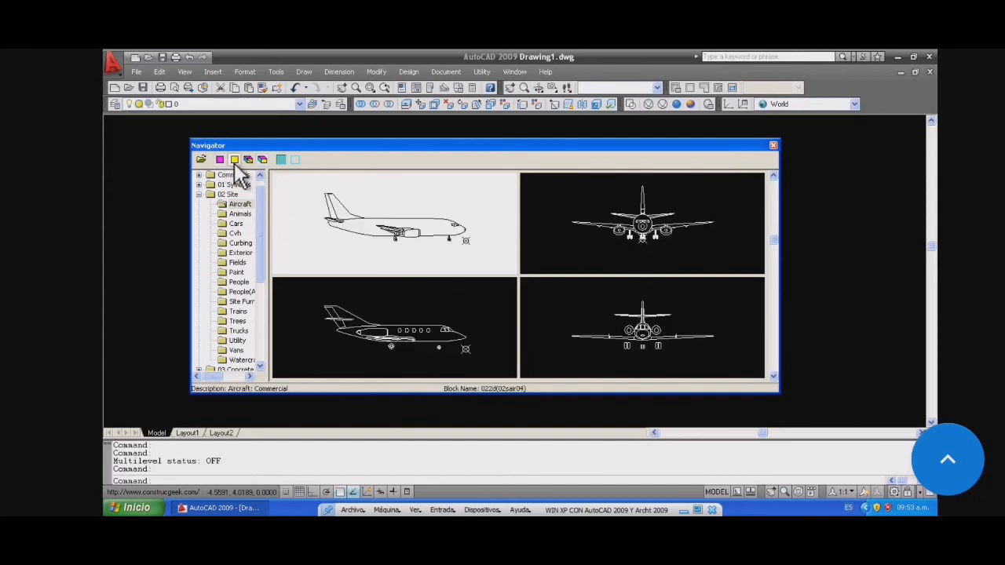
{"action": "left_click", "coordinate": [249, 161]}
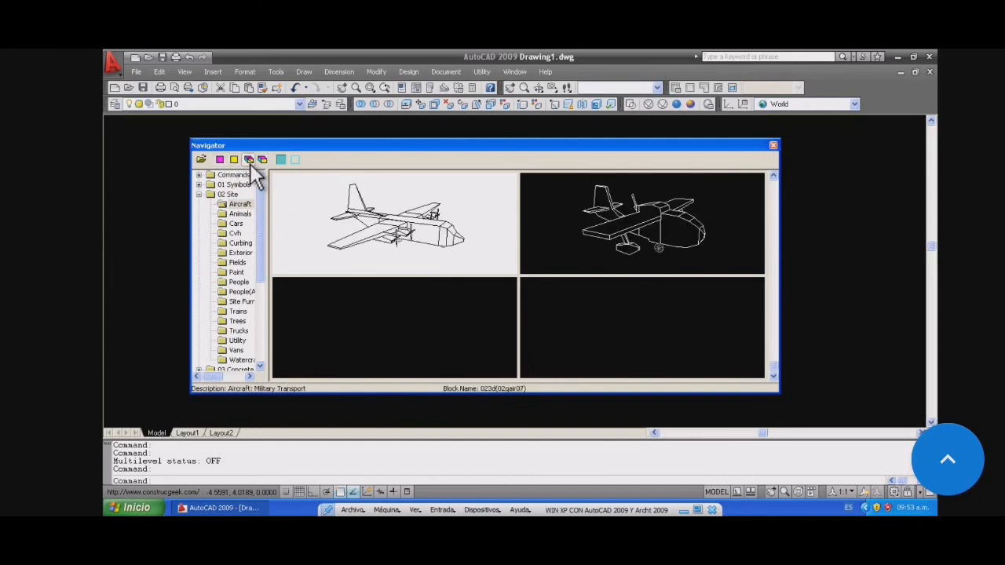
{"action": "left_click", "coordinate": [262, 160]}
{"action": "left_click_drag", "start_coordinate": [773, 292], "coordinate": [777, 197]}
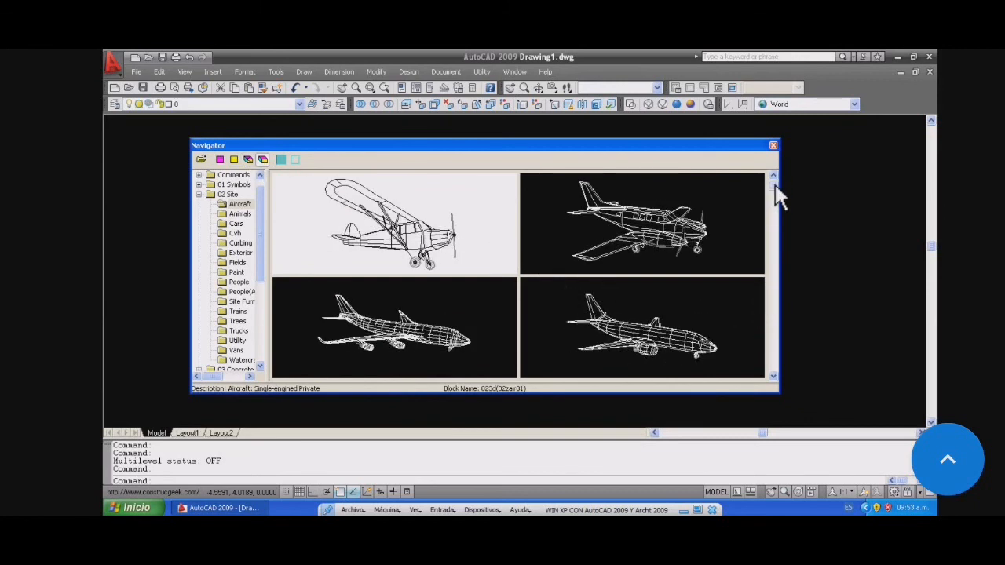
Step: Insert the detailed 3D BMW block from the Cars folder into the empty drawing, then close the Navigator
{"action": "left_click", "coordinate": [235, 224]}
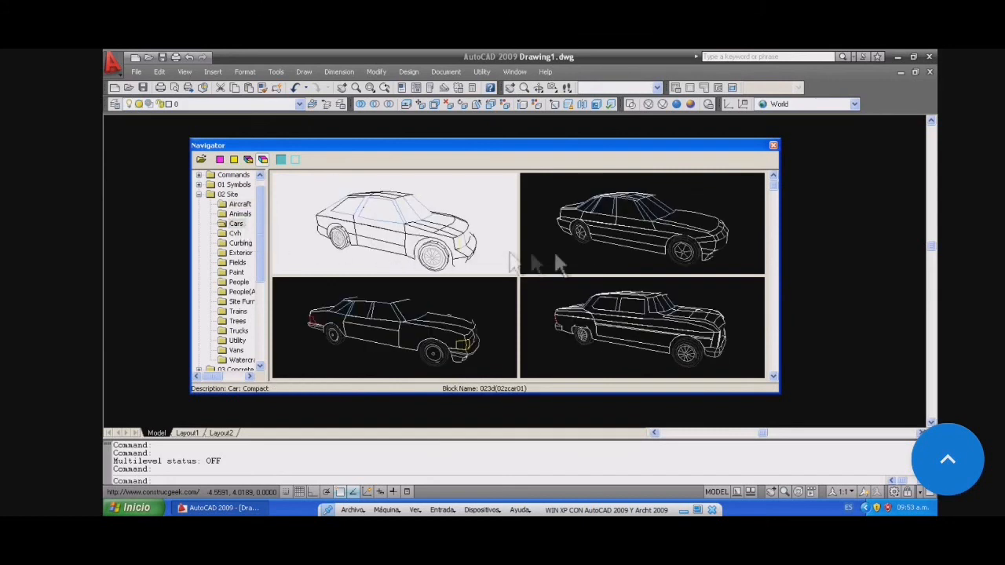
{"action": "left_click", "coordinate": [775, 311]}
{"action": "left_click", "coordinate": [775, 311]}
{"action": "left_click", "coordinate": [777, 330]}
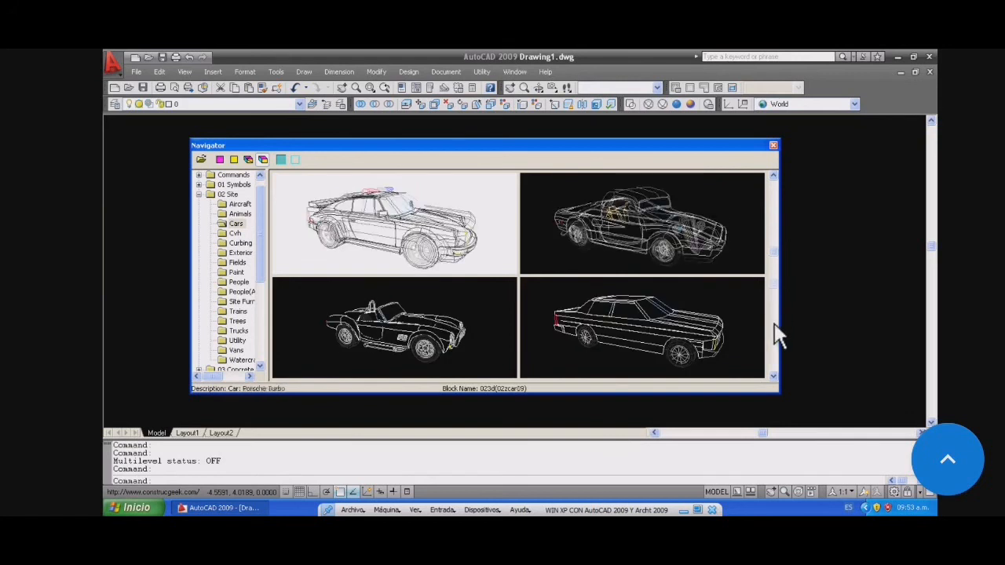
{"action": "left_click", "coordinate": [777, 331]}
{"action": "double_click", "coordinate": [693, 351]}
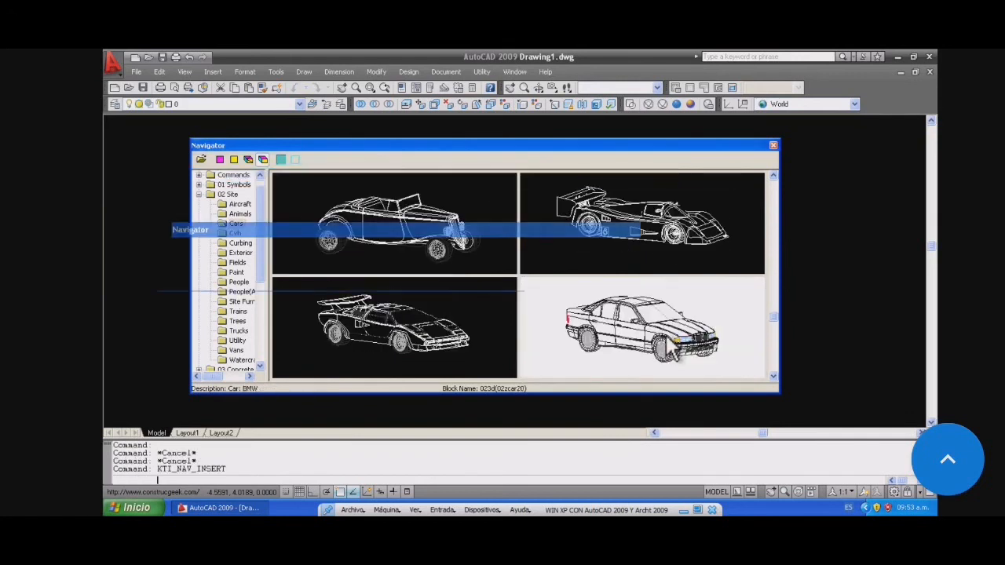
{"action": "left_click", "coordinate": [510, 300]}
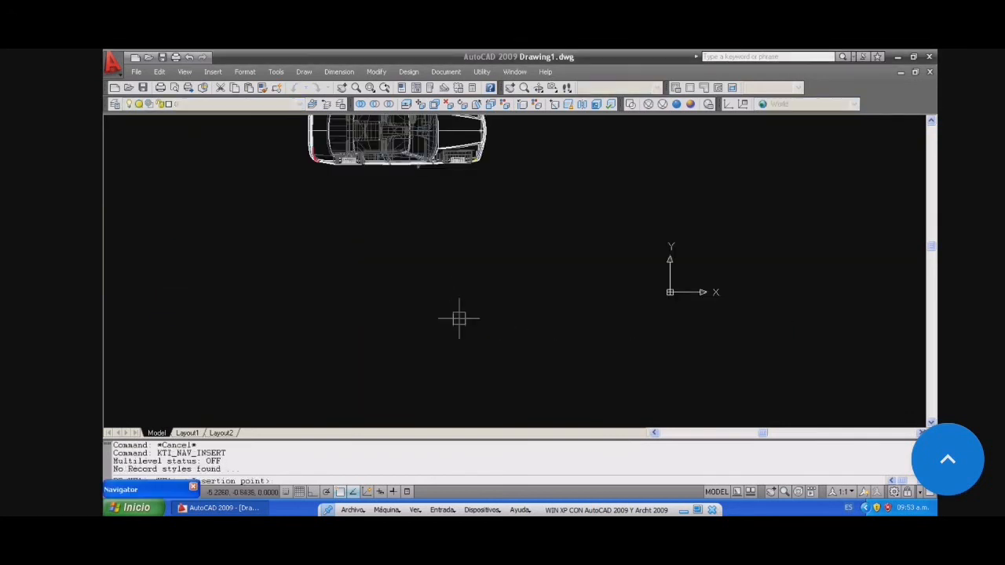
{"action": "left_click", "coordinate": [506, 297]}
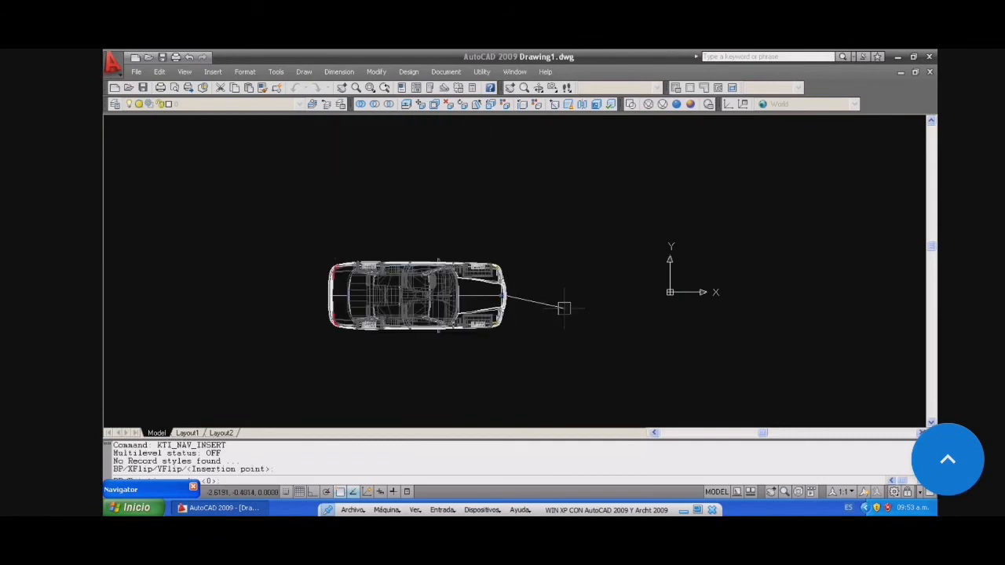
{"action": "left_click", "coordinate": [565, 309]}
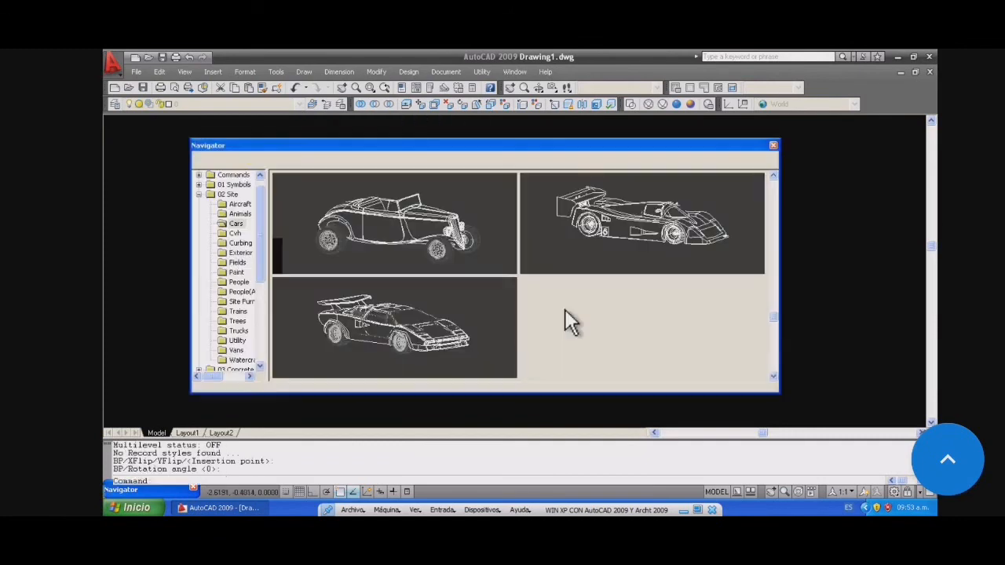
{"action": "left_click", "coordinate": [776, 147]}
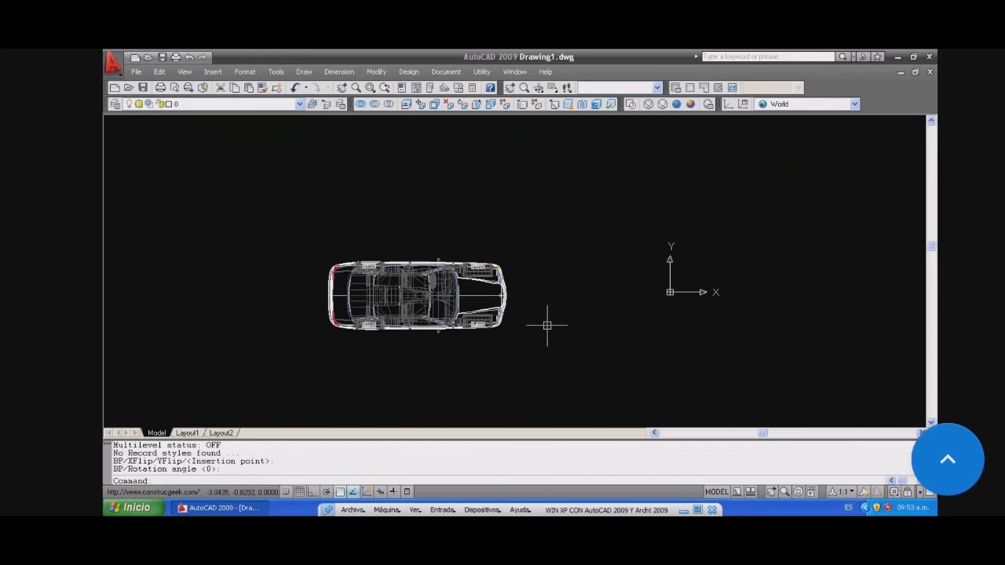
Step: Show the car from a 3D viewpoint at 315° from the X axis and convert it to a 2D plan
{"action": "key", "text": "Return"}
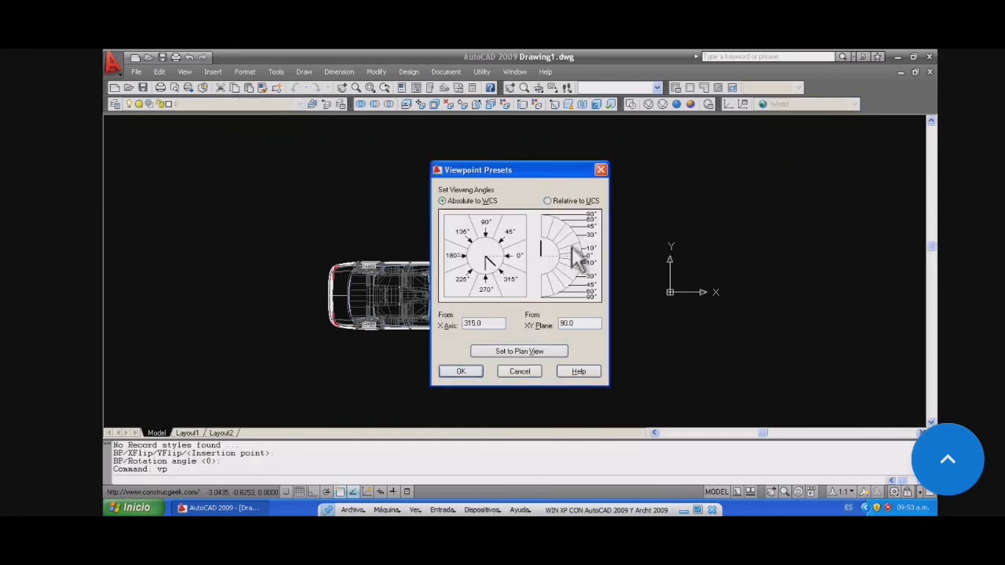
{"action": "left_click", "coordinate": [461, 372]}
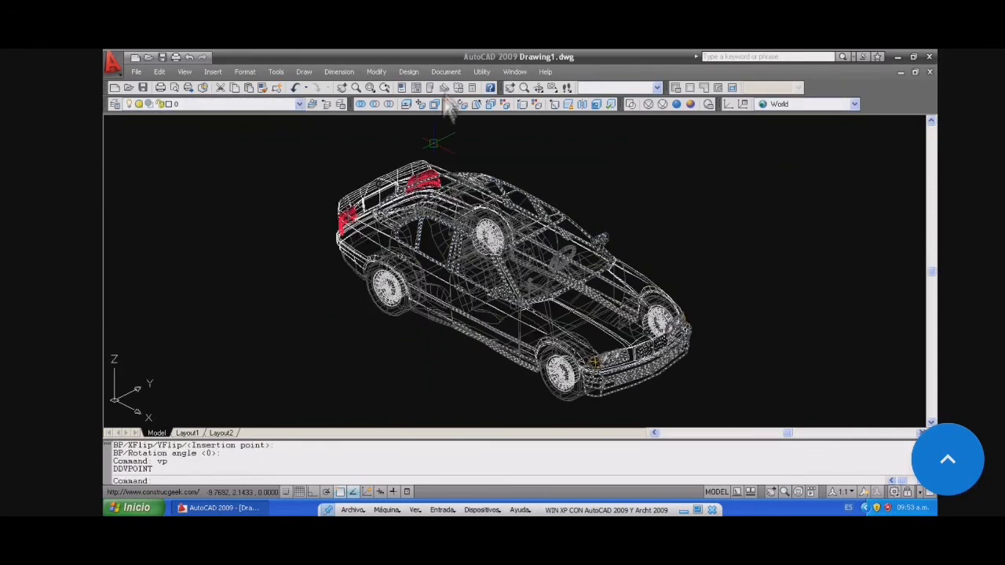
{"action": "left_click", "coordinate": [481, 73]}
{"action": "left_click", "coordinate": [521, 147]}
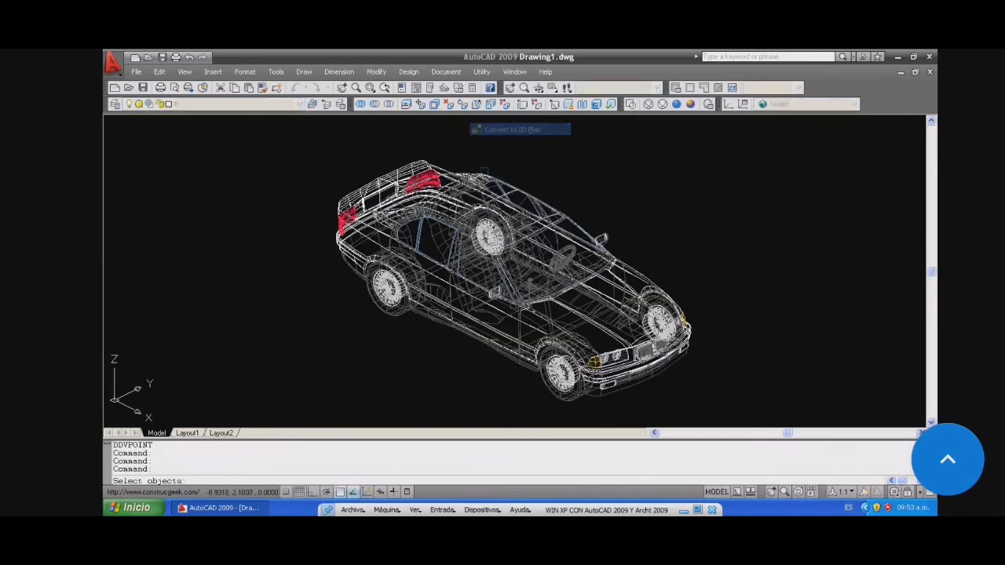
{"action": "key", "text": "Return"}
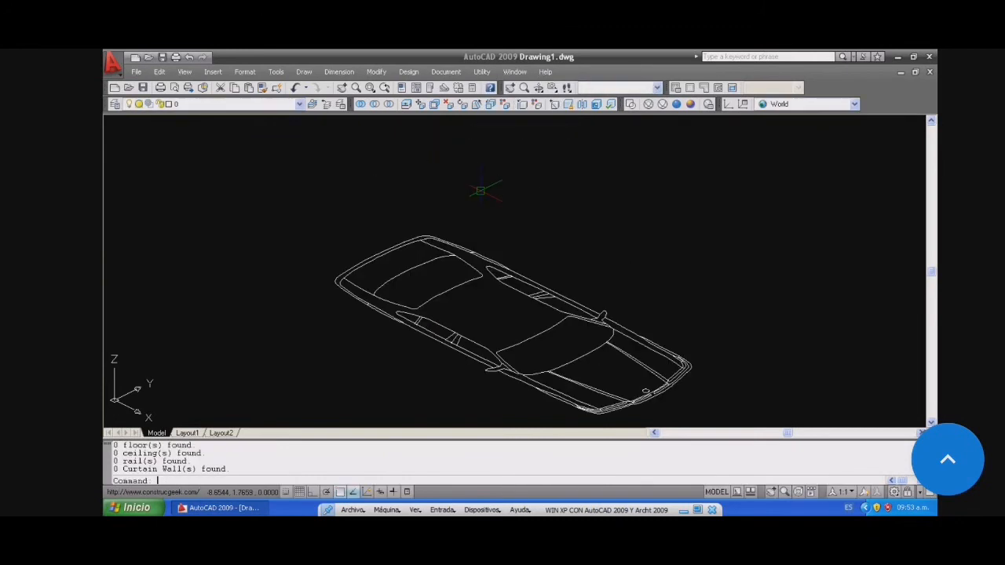
Step: Convert the flat car plan back to its 3D model
{"action": "left_click", "coordinate": [481, 71]}
{"action": "left_click", "coordinate": [511, 148]}
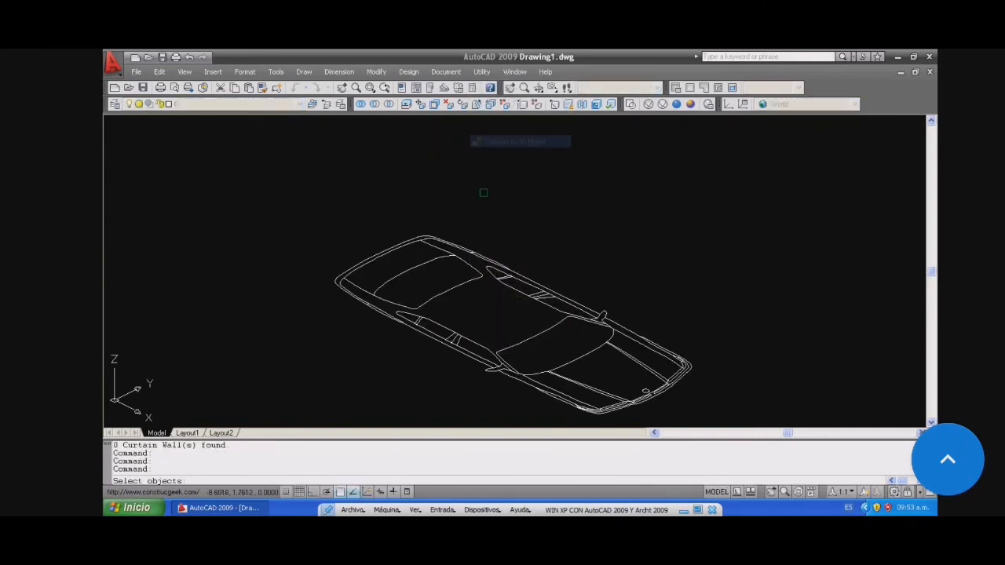
{"action": "left_click", "coordinate": [469, 254]}
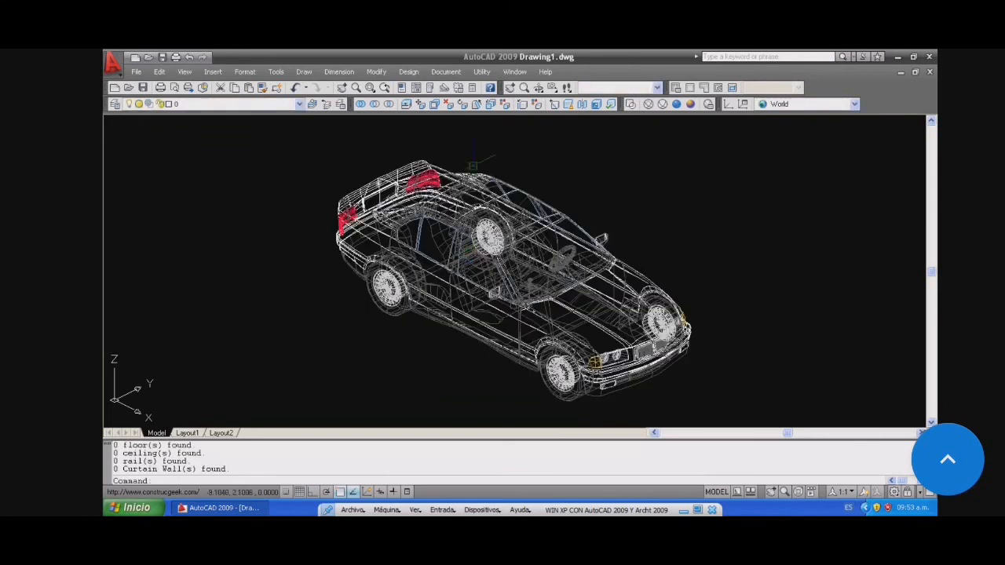
Step: Make room around the car, reopen the Navigator and display the Beds blocks of the 12 Furnishings category
{"action": "middle_click_drag", "start_coordinate": [511, 176], "coordinate": [287, 172]}
{"action": "scroll", "coordinate": [292, 171], "scroll_direction": "down", "scroll_amount": 2}
{"action": "middle_click_drag", "start_coordinate": [376, 223], "coordinate": [390, 256]}
{"action": "scroll", "coordinate": [390, 256], "scroll_direction": "down", "scroll_amount": 2}
{"action": "left_click", "coordinate": [408, 72]}
{"action": "left_click", "coordinate": [417, 97]}
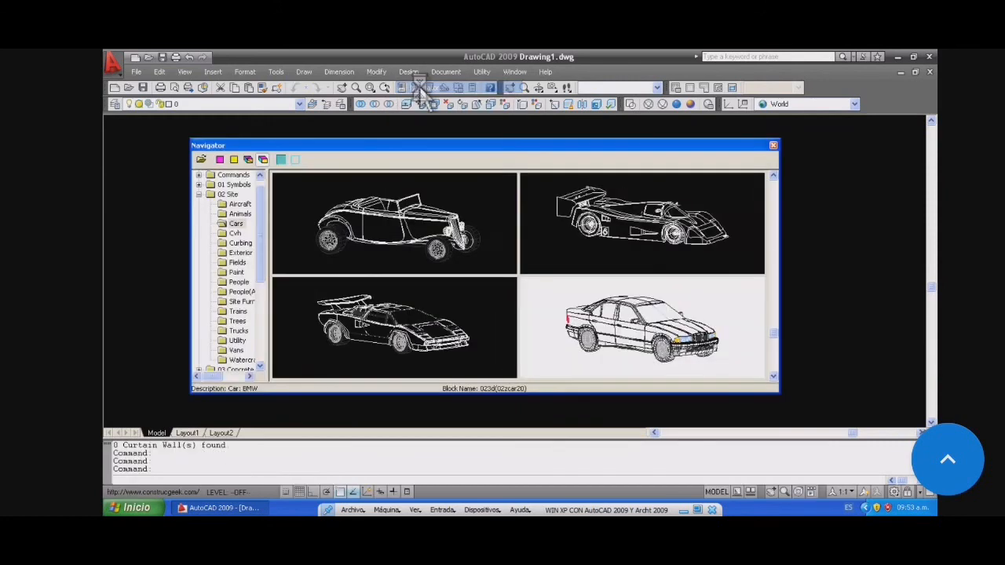
{"action": "left_click", "coordinate": [200, 195]}
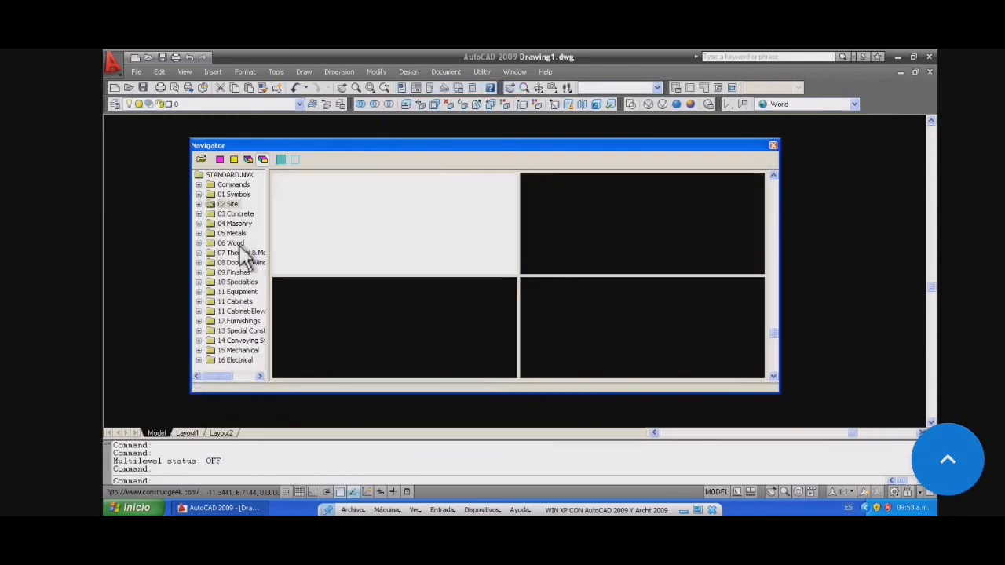
{"action": "left_click", "coordinate": [233, 321]}
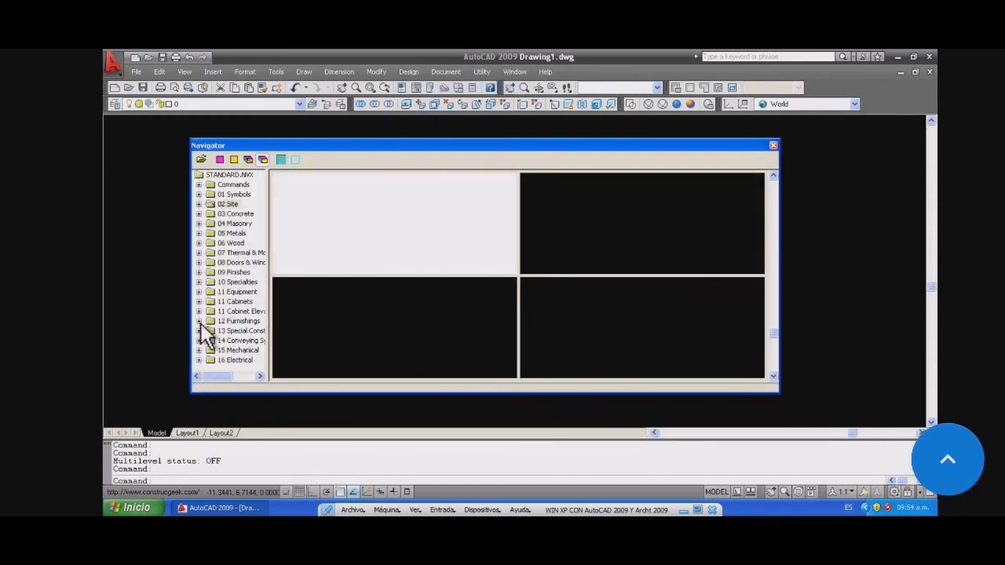
{"action": "left_click", "coordinate": [199, 321]}
{"action": "left_click", "coordinate": [235, 186]}
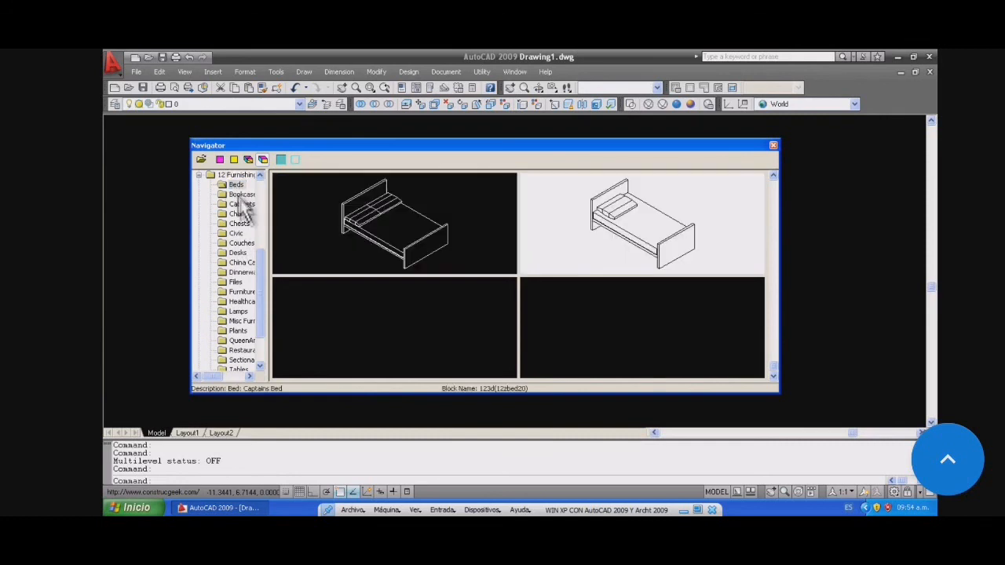
Step: Insert the 3 Seat couch 123d(12zcou03) from the Couches folder beside the front of the car at rotation angle 0
{"action": "left_click", "coordinate": [241, 243]}
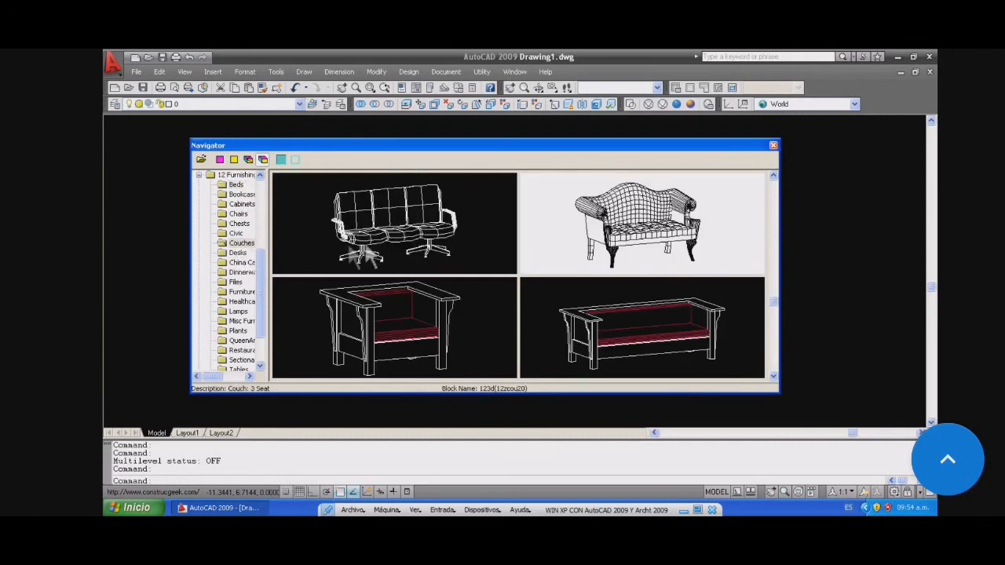
{"action": "left_click", "coordinate": [775, 188]}
{"action": "left_click", "coordinate": [774, 187]}
{"action": "left_click", "coordinate": [774, 186]}
{"action": "left_click", "coordinate": [775, 188]}
{"action": "left_click", "coordinate": [774, 189]}
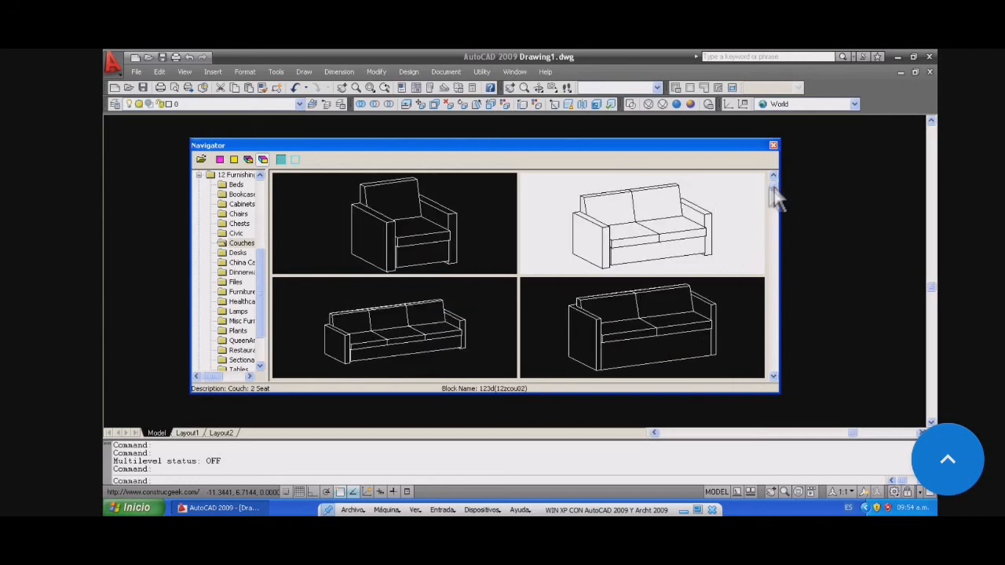
{"action": "left_click", "coordinate": [398, 342]}
{"action": "left_click", "coordinate": [519, 300]}
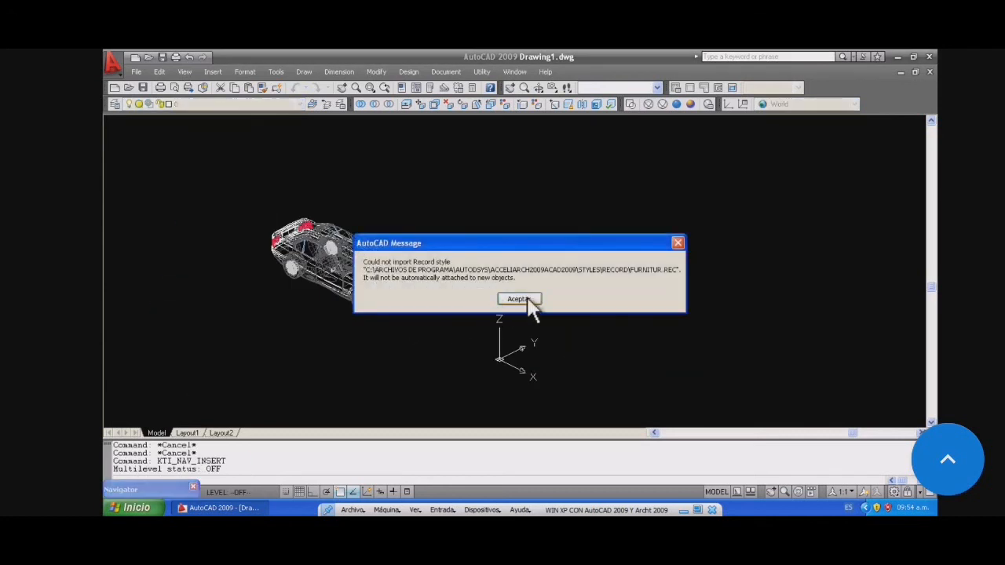
{"action": "left_click", "coordinate": [512, 301]}
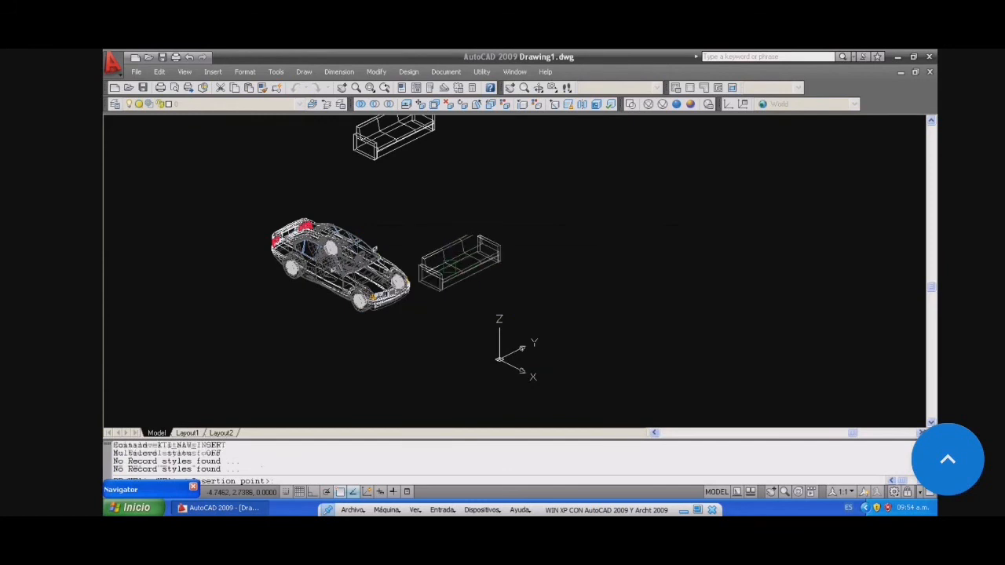
{"action": "left_click", "coordinate": [449, 263]}
{"action": "key", "text": "Return"}
{"action": "key", "text": "Escape"}
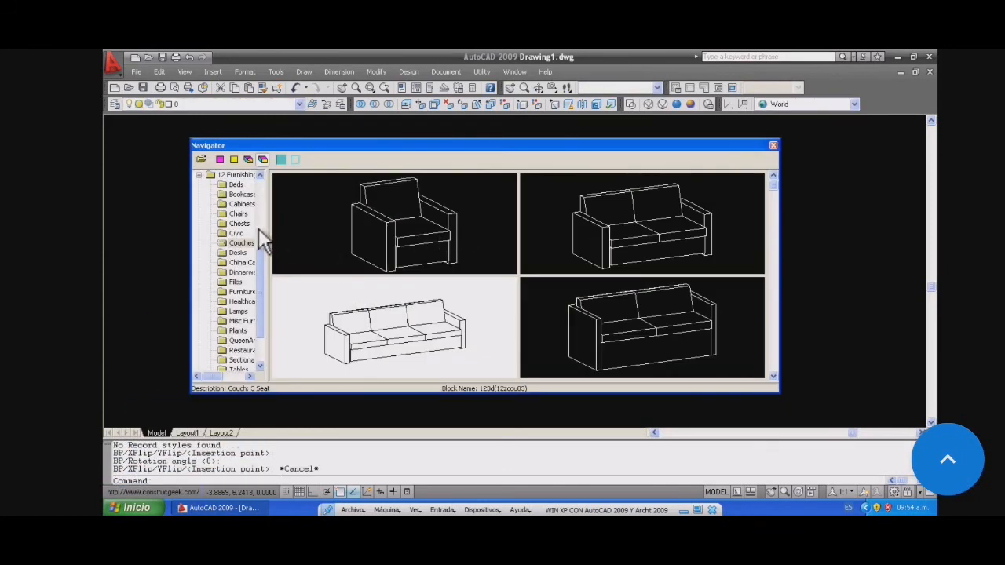
Step: Insert the King bed 123d(12zbed05) from the Beds folder behind the couch at rotation angle 0
{"action": "left_click", "coordinate": [235, 185]}
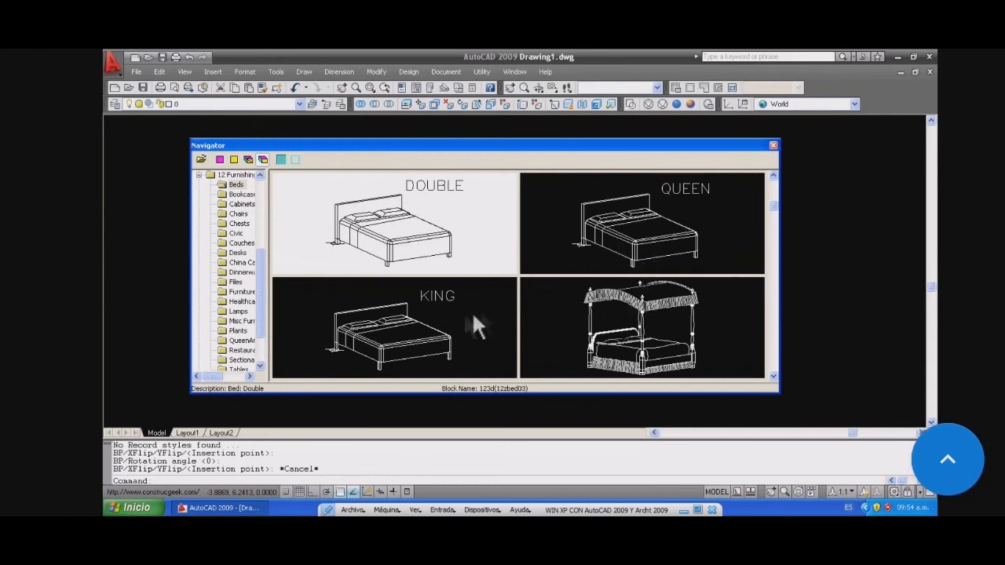
{"action": "double_click", "coordinate": [446, 314]}
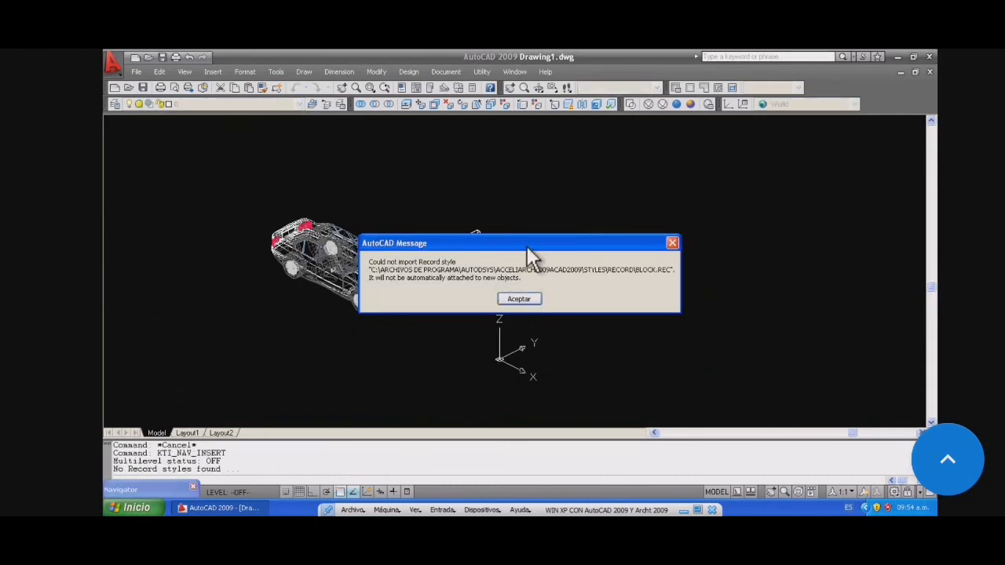
{"action": "left_click", "coordinate": [518, 299]}
{"action": "key", "text": "Return"}
{"action": "key", "text": "Escape"}
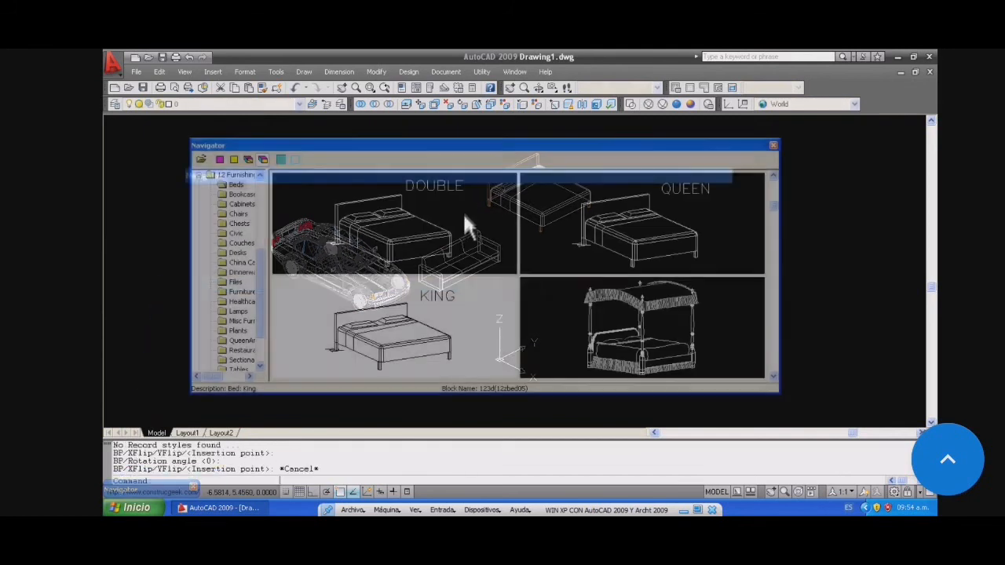
Step: Open the 15 Mechanical category and browse its Sinks and Toilets blocks
{"action": "scroll", "coordinate": [259, 348], "scroll_direction": "down", "scroll_amount": 2}
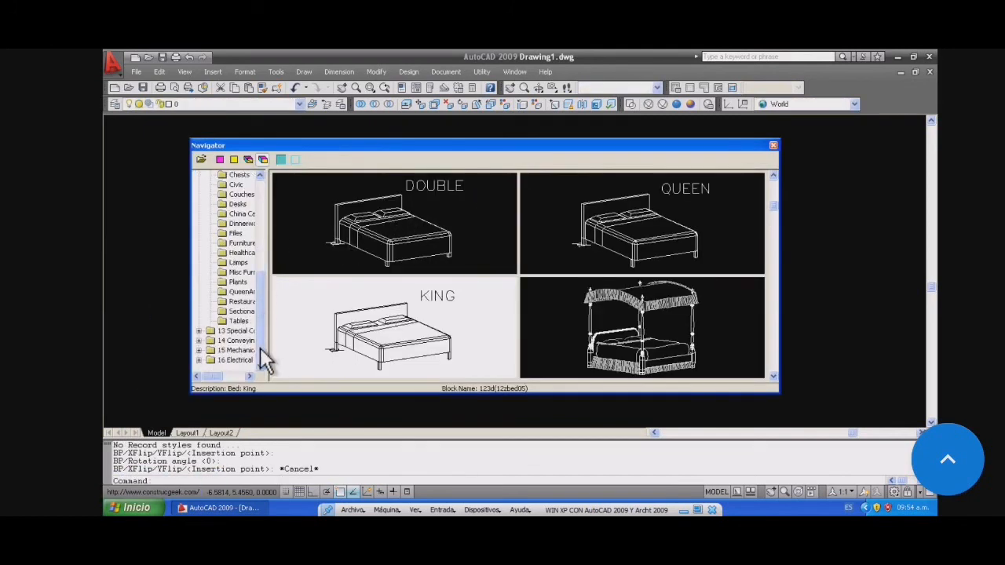
{"action": "left_click", "coordinate": [200, 351]}
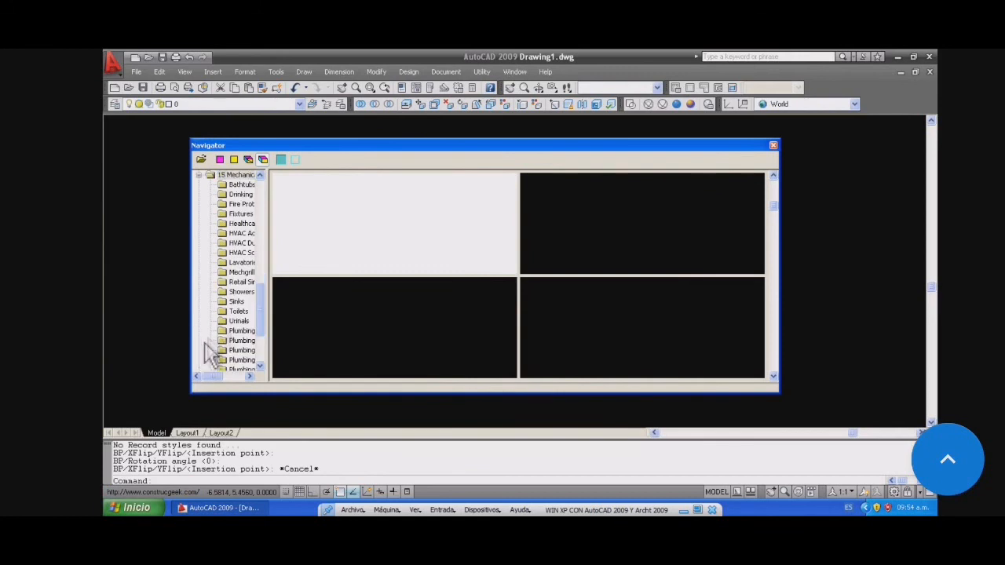
{"action": "left_click", "coordinate": [237, 302]}
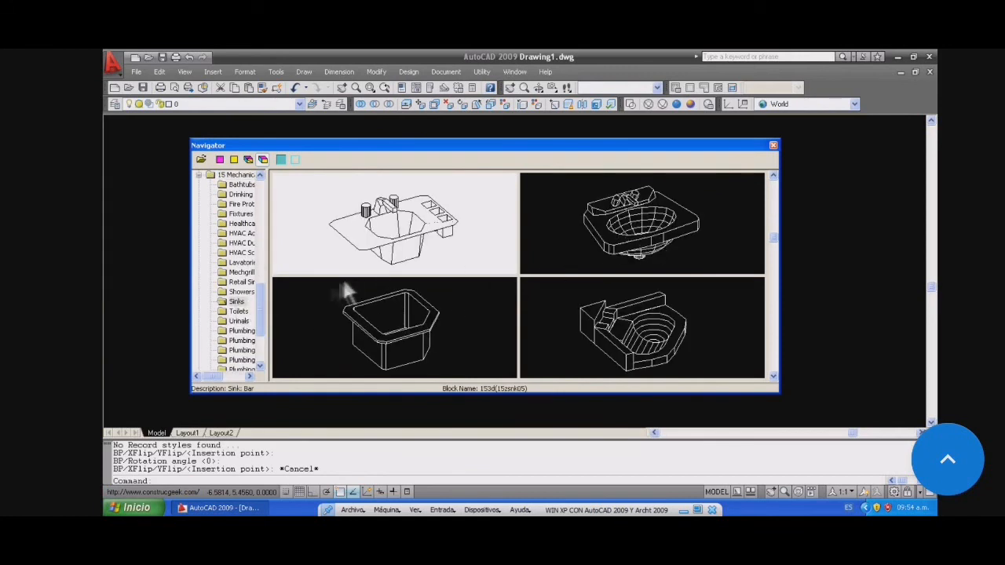
{"action": "left_click", "coordinate": [245, 311]}
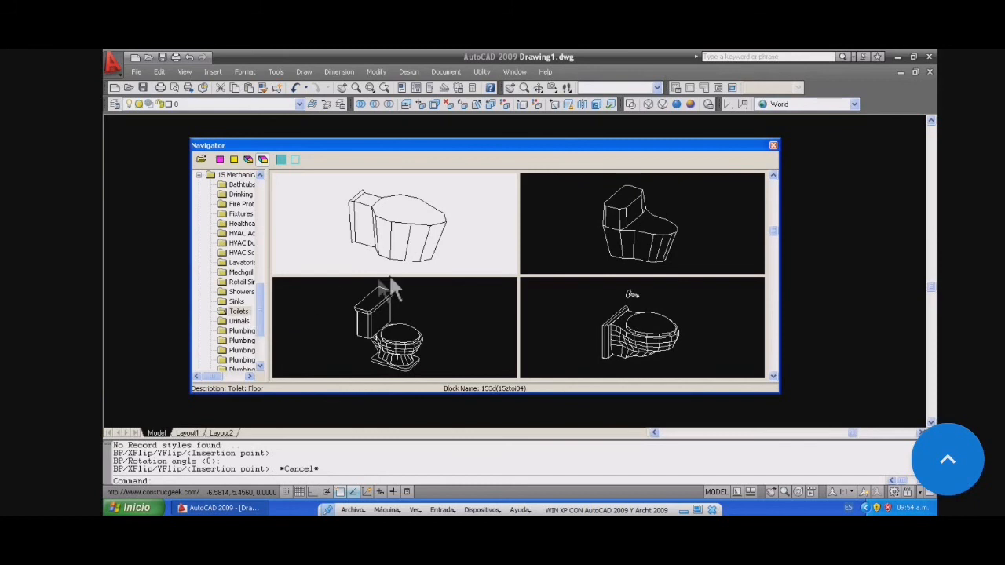
{"action": "left_click", "coordinate": [774, 342]}
{"action": "left_click", "coordinate": [774, 345]}
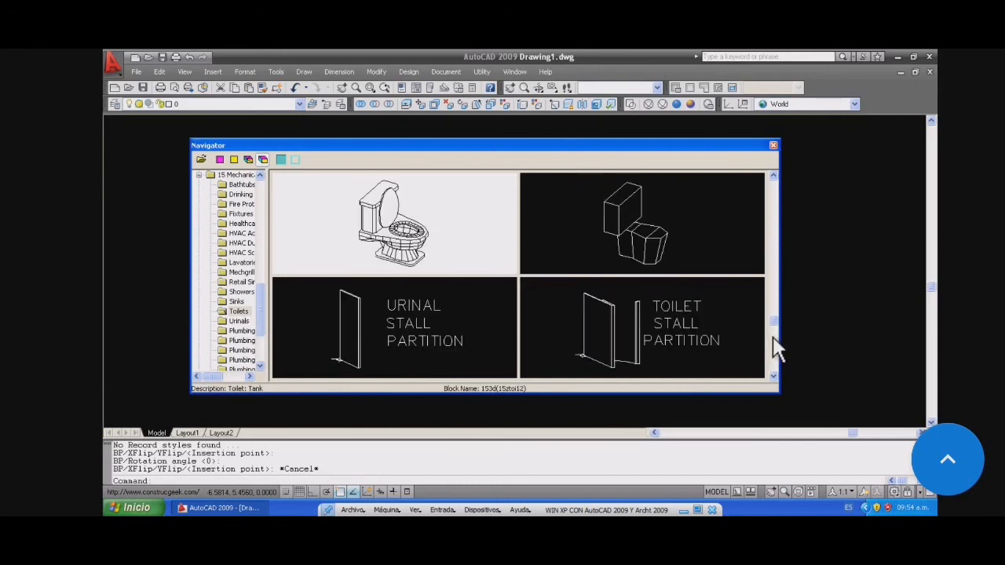
{"action": "left_click", "coordinate": [775, 222]}
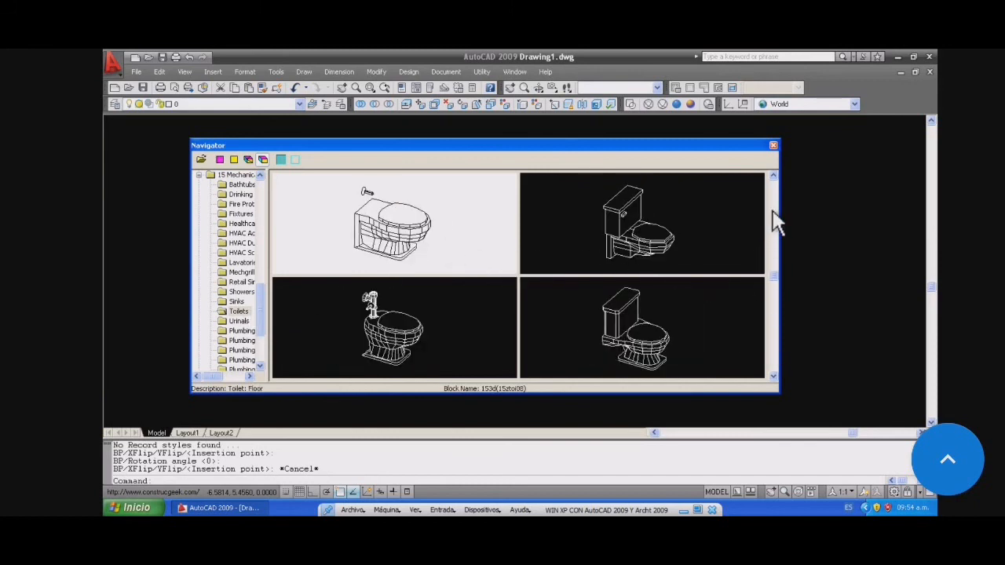
Step: Insert the tank toilet 153d(15ztoi11) on the far side of the couch from the car at rotation angle 0
{"action": "double_click", "coordinate": [631, 329]}
{"action": "left_click", "coordinate": [519, 298]}
{"action": "left_click", "coordinate": [573, 262]}
{"action": "key", "text": "Return"}
{"action": "key", "text": "Return"}
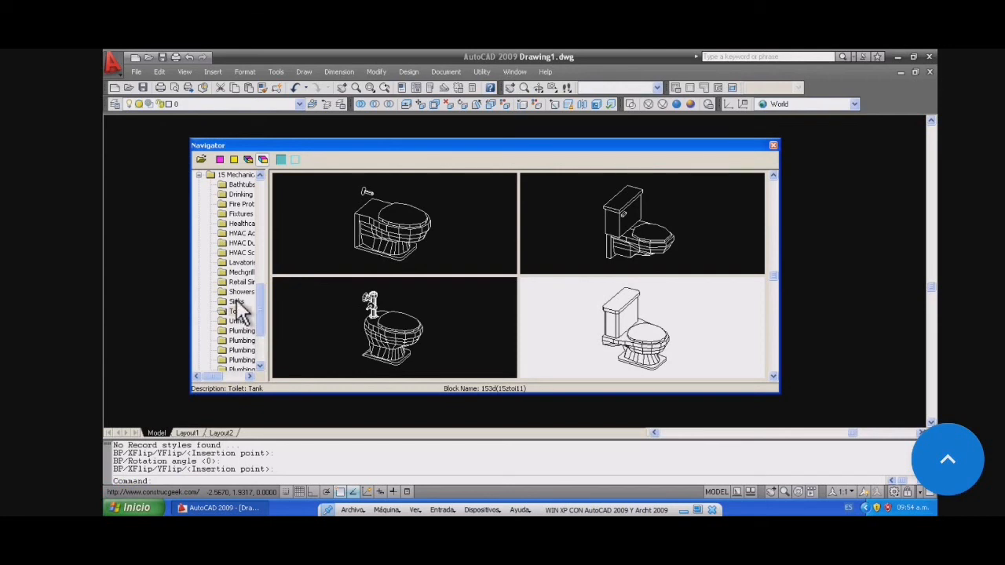
Step: Browse the blocks in the Desks, Files, Furniture and Queen Ann folders of the Navigator library
{"action": "scroll", "coordinate": [265, 216], "scroll_direction": "up", "scroll_amount": 6}
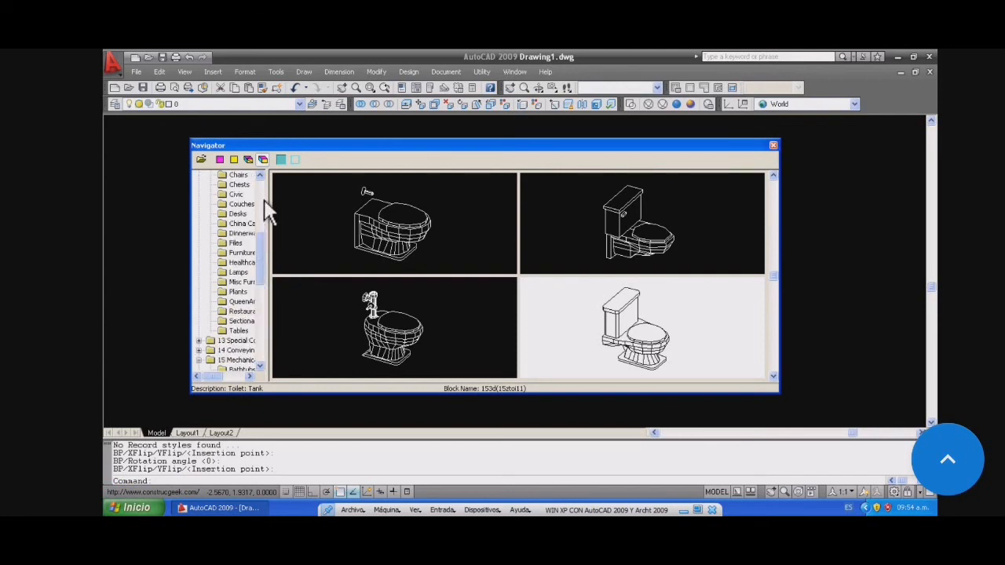
{"action": "left_click", "coordinate": [238, 214]}
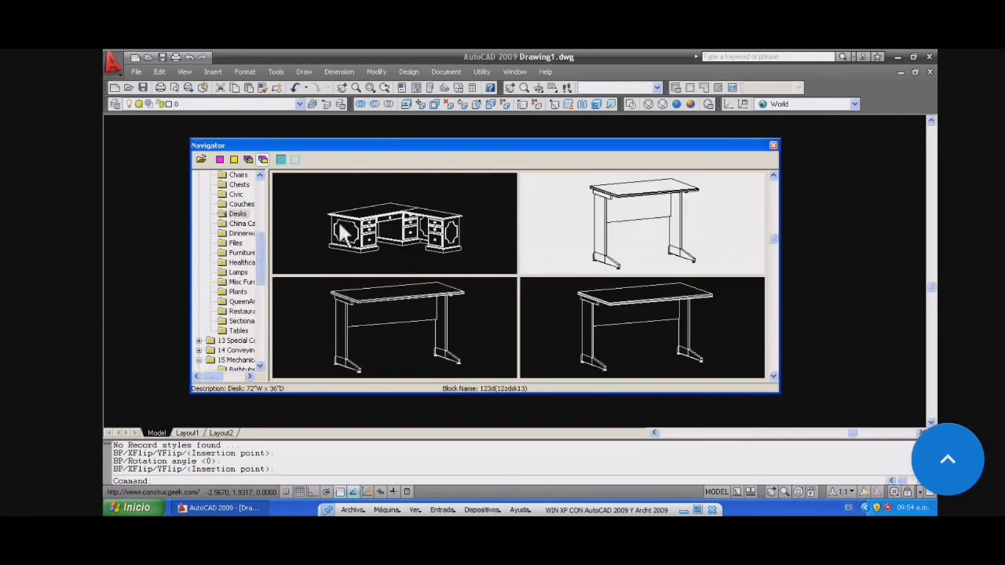
{"action": "left_click", "coordinate": [235, 243]}
{"action": "left_click", "coordinate": [241, 253]}
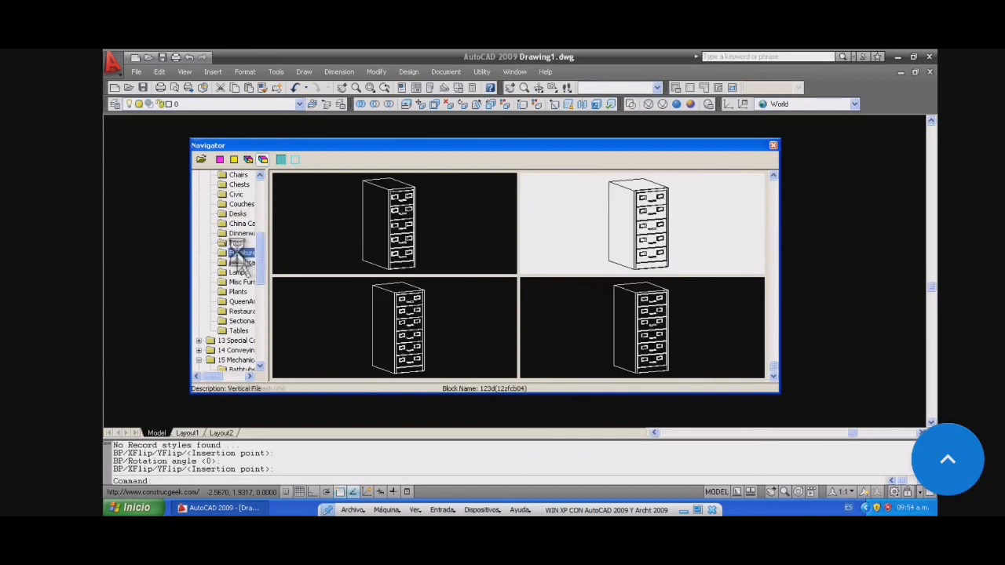
{"action": "left_click", "coordinate": [775, 196]}
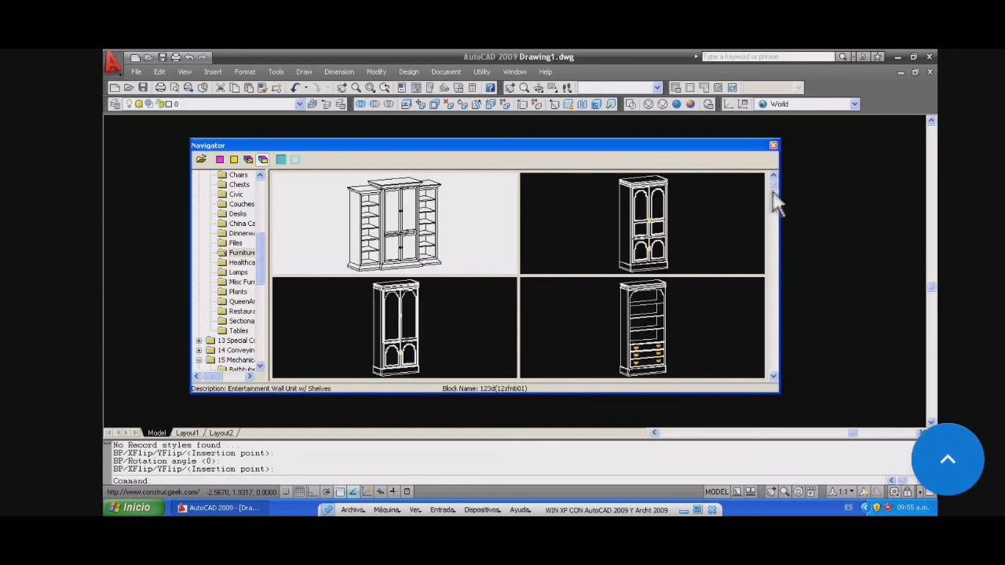
{"action": "left_click", "coordinate": [241, 302]}
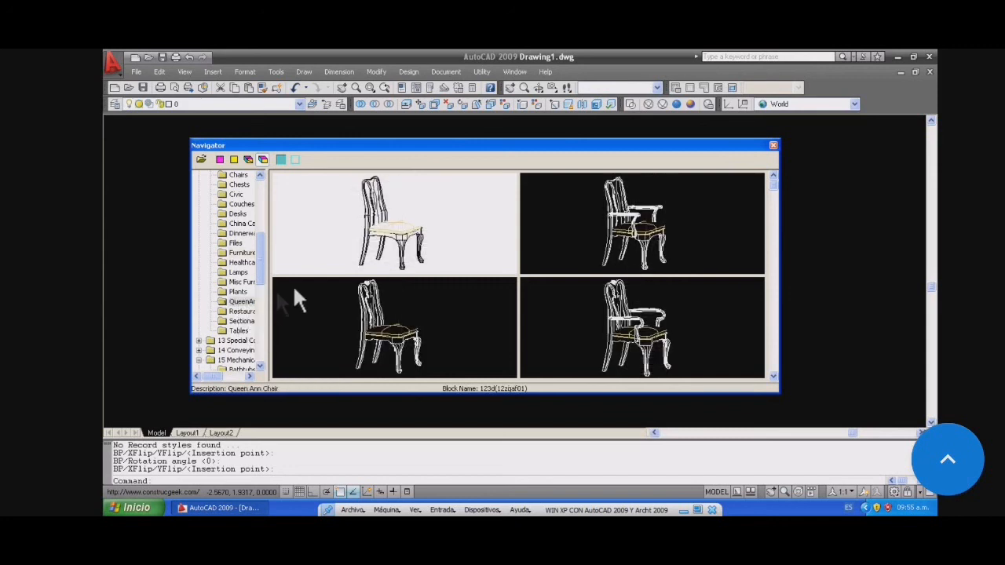
{"action": "left_click", "coordinate": [774, 330]}
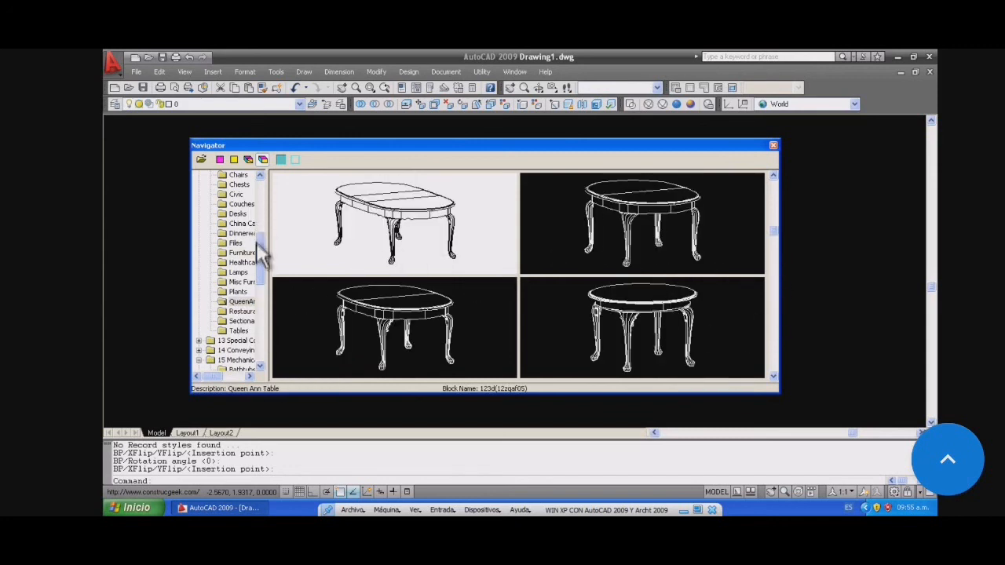
Step: Open the Plants folder, switch from the 3D blocks to the 2D plan blocks and browse the indoor plants
{"action": "left_click", "coordinate": [249, 292]}
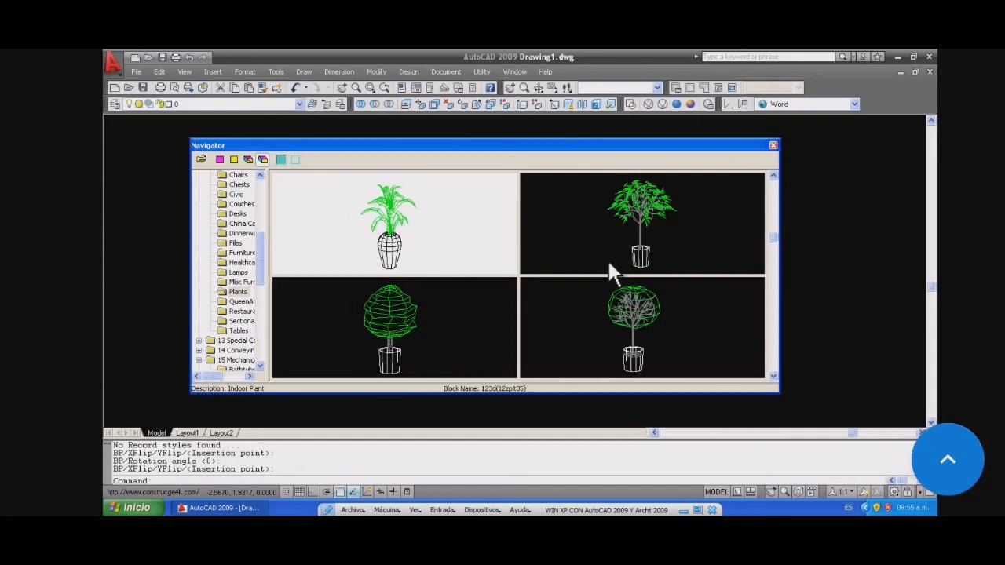
{"action": "left_click", "coordinate": [775, 196]}
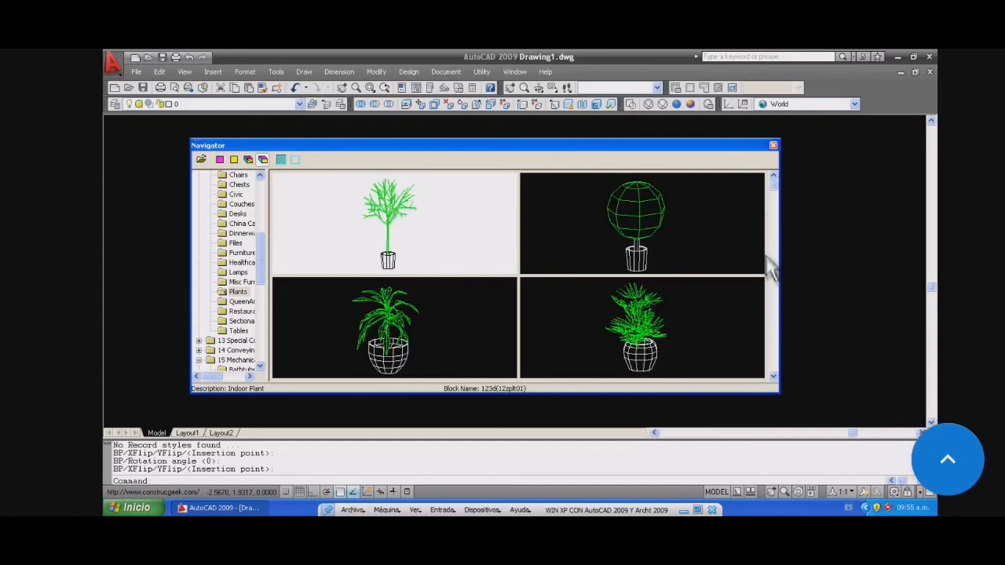
{"action": "left_click", "coordinate": [774, 276]}
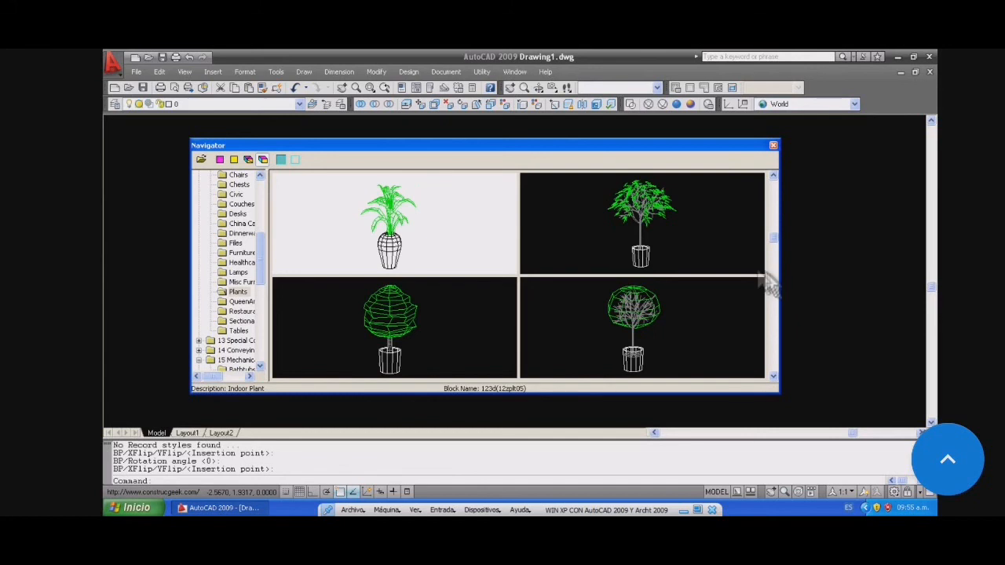
{"action": "left_click", "coordinate": [220, 161]}
{"action": "left_click", "coordinate": [773, 338]}
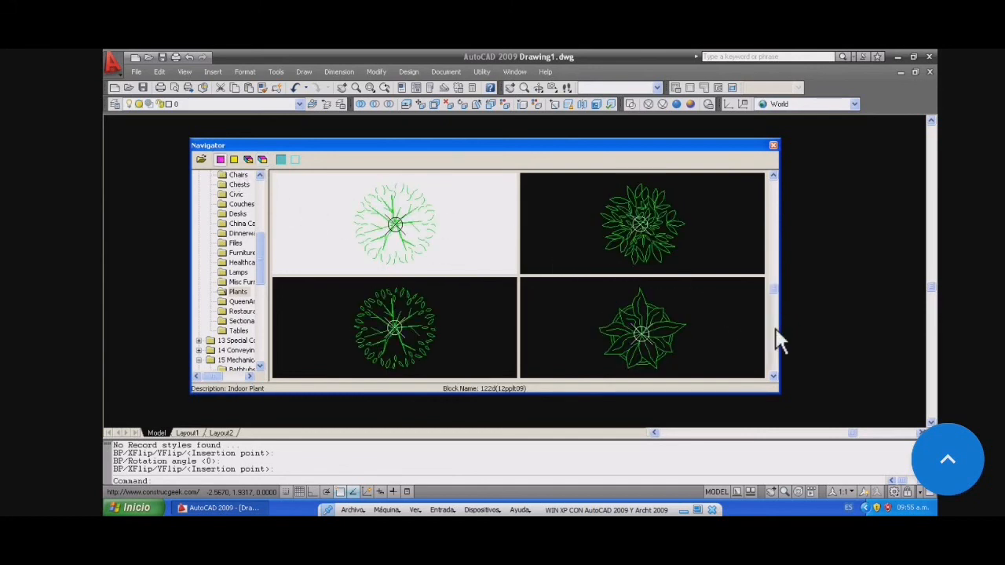
{"action": "left_click", "coordinate": [775, 336]}
{"action": "left_click_drag", "start_coordinate": [771, 338], "coordinate": [770, 190]}
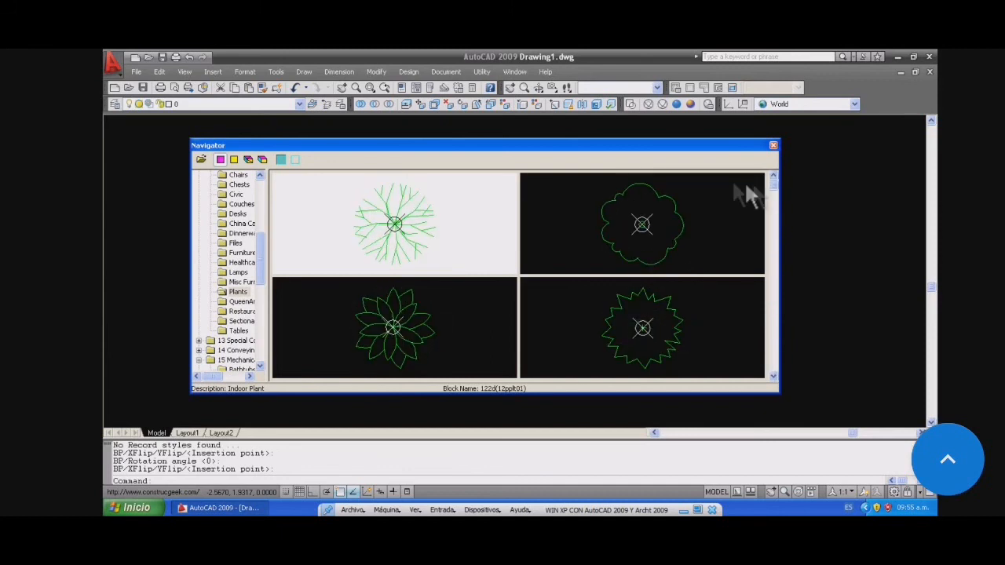
{"action": "left_click", "coordinate": [776, 341]}
Step: Insert the indoor plant 122d(12pplt08) at metric size 50 cm in front of the couch and the toilet, and close the Navigator
{"action": "double_click", "coordinate": [648, 337]}
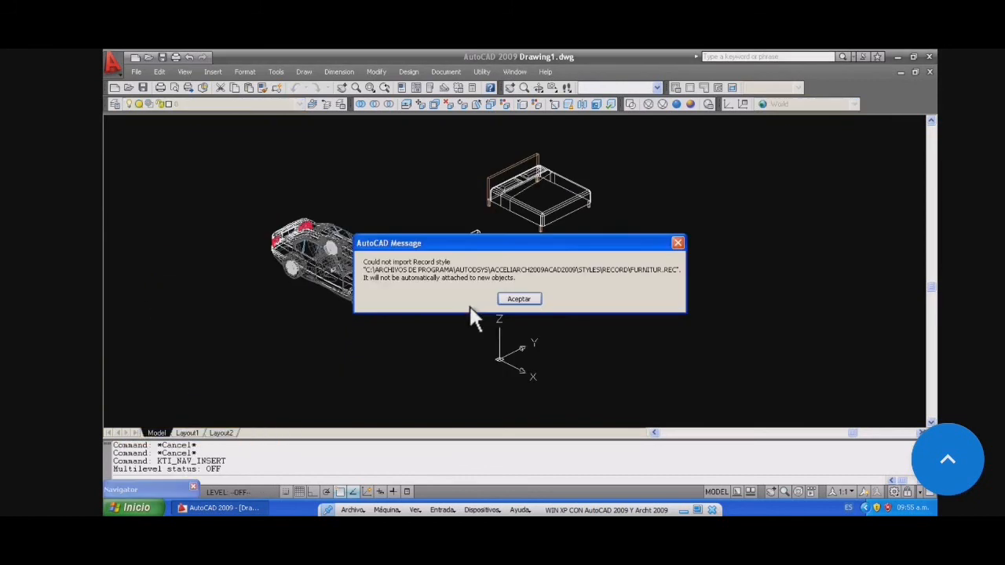
{"action": "left_click", "coordinate": [519, 300]}
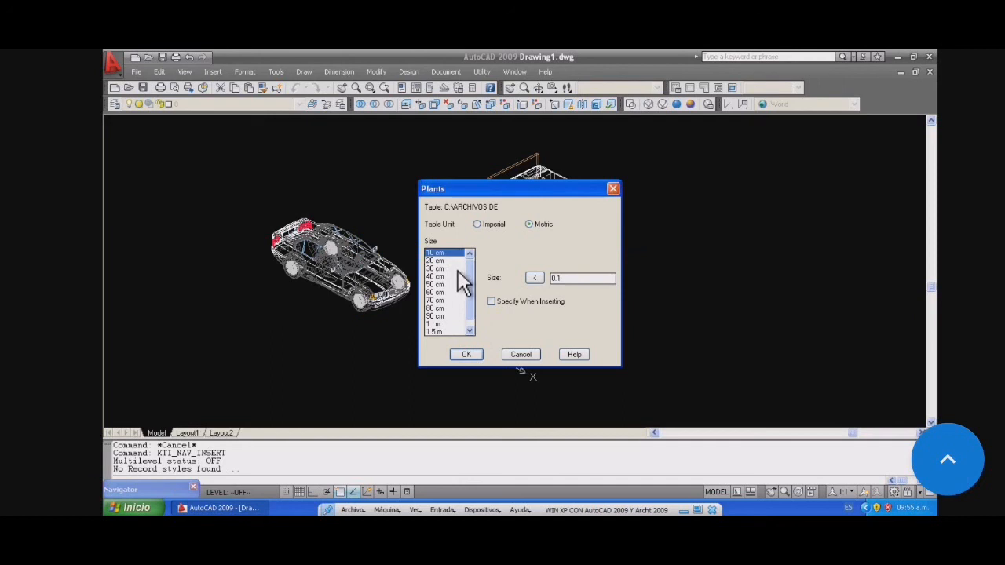
{"action": "left_click", "coordinate": [444, 285]}
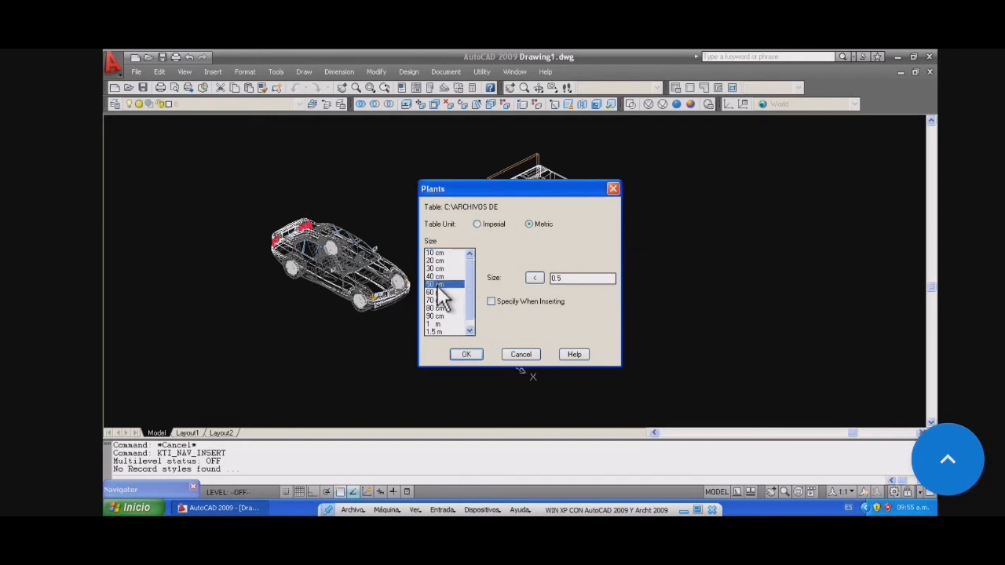
{"action": "left_click", "coordinate": [467, 355]}
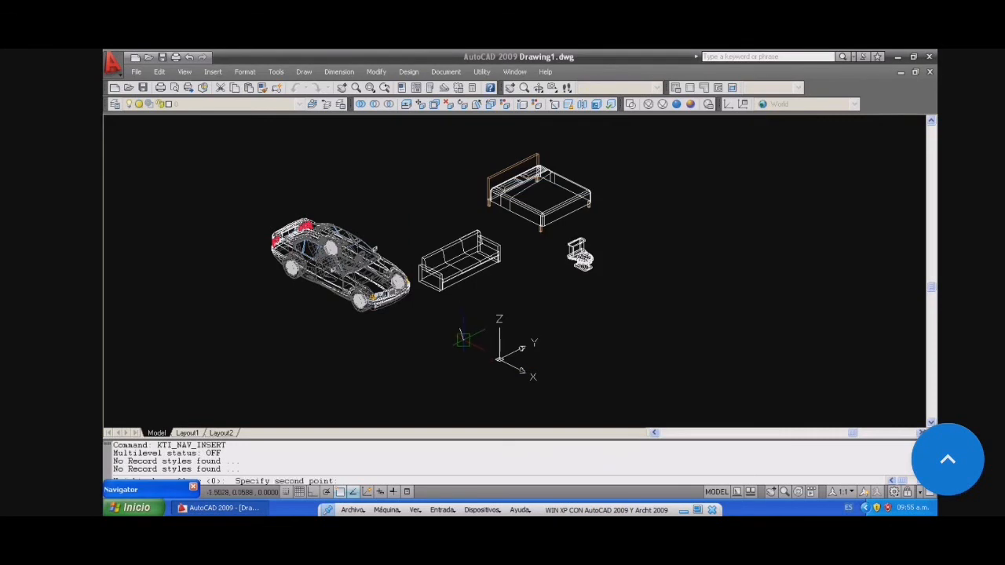
{"action": "left_click", "coordinate": [463, 339]}
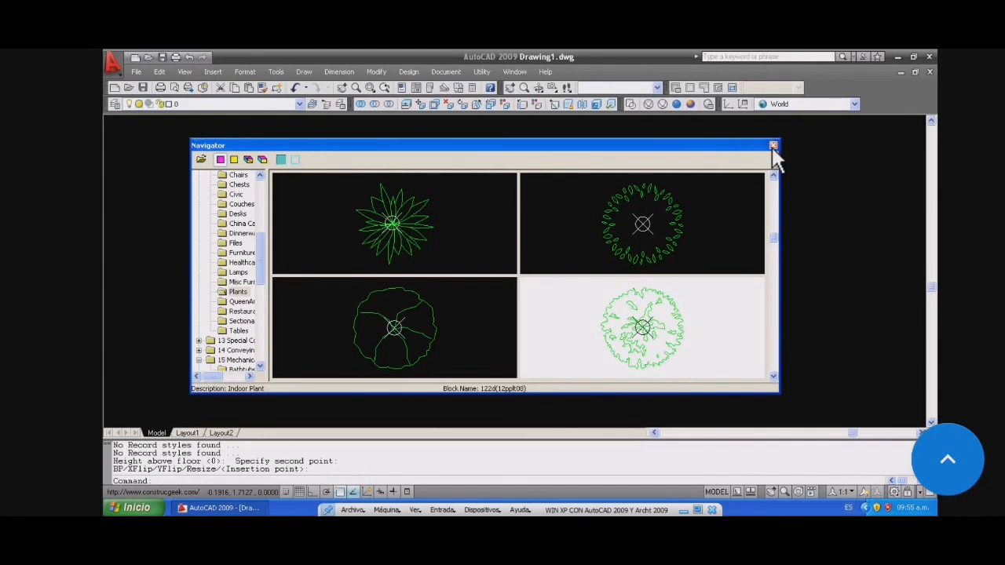
{"action": "left_click", "coordinate": [773, 146]}
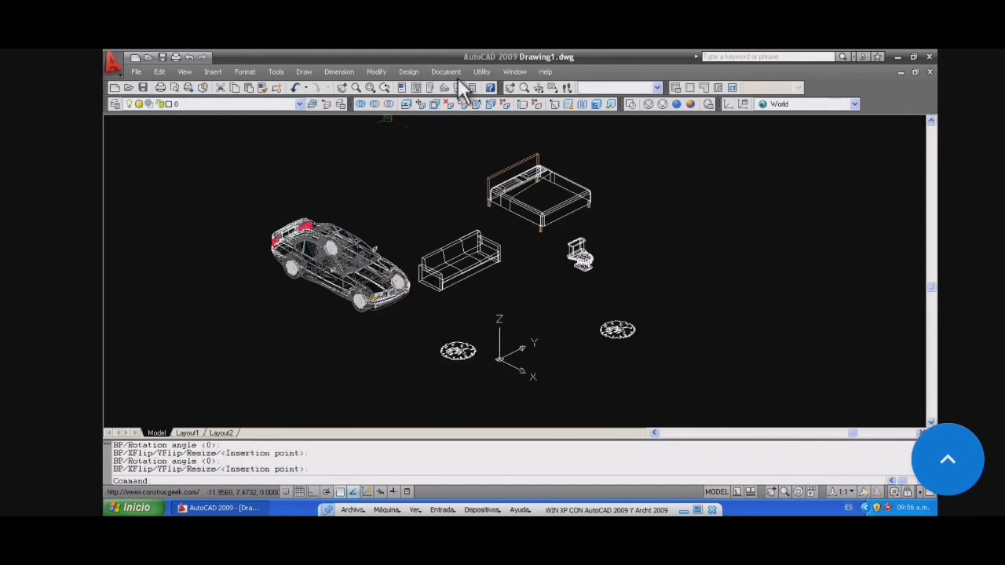
Step: Convert the car, couch, bed, toilet and plants to a 2D plan
{"action": "left_click", "coordinate": [482, 71]}
{"action": "left_click", "coordinate": [514, 130]}
{"action": "left_click", "coordinate": [668, 145]}
{"action": "left_click", "coordinate": [234, 372]}
{"action": "key", "text": "Return"}
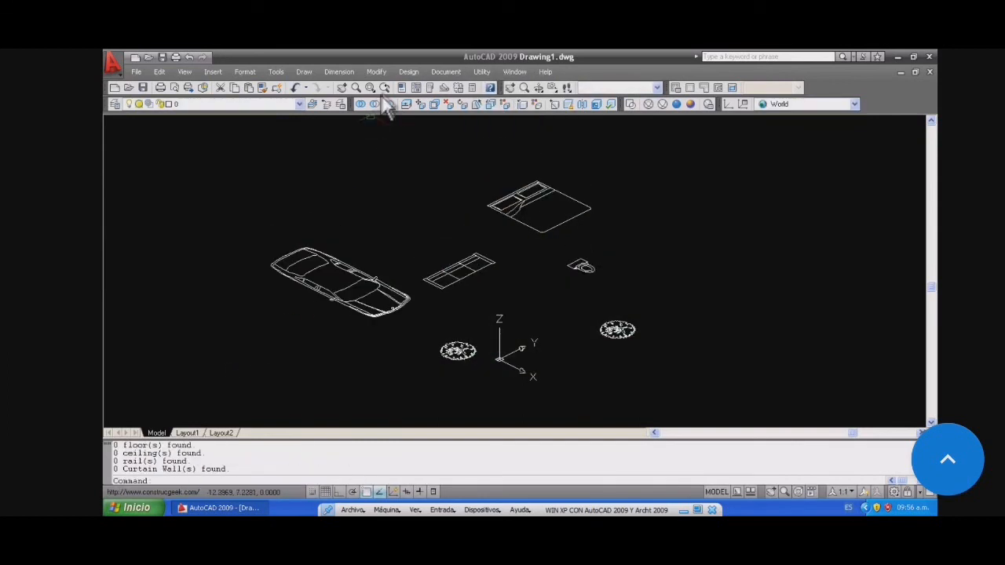
Step: Convert all the inserted vehicle, furniture, toilet and plant blocks to a 3D model
{"action": "left_click", "coordinate": [482, 71]}
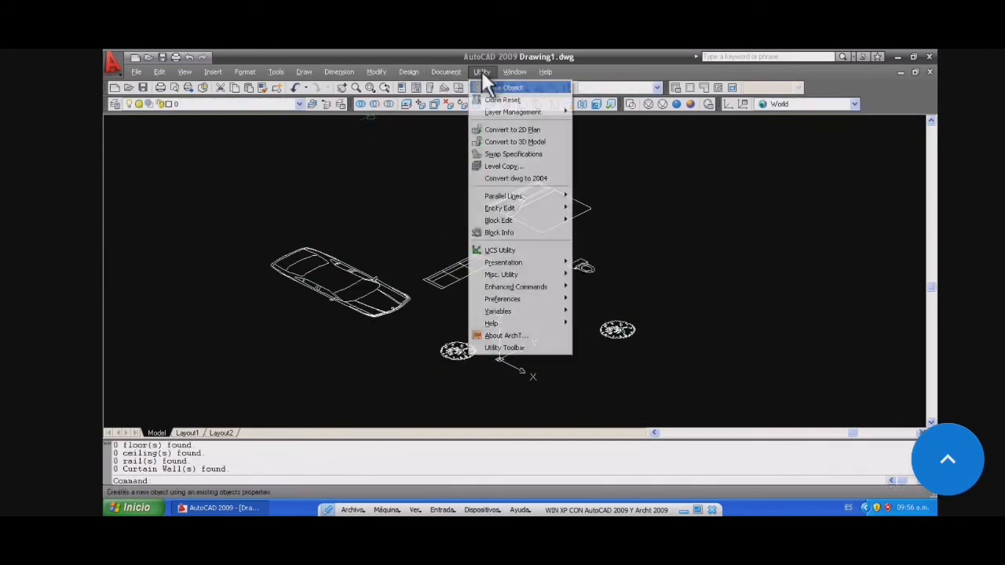
{"action": "left_click", "coordinate": [514, 141]}
{"action": "left_click", "coordinate": [648, 172]}
{"action": "left_click", "coordinate": [332, 333]}
{"action": "key", "text": "Return"}
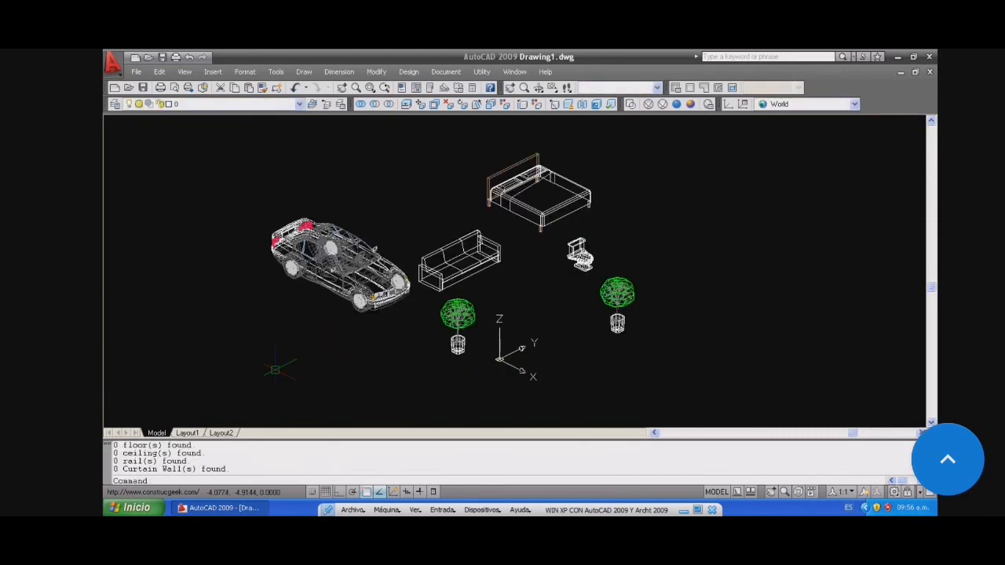